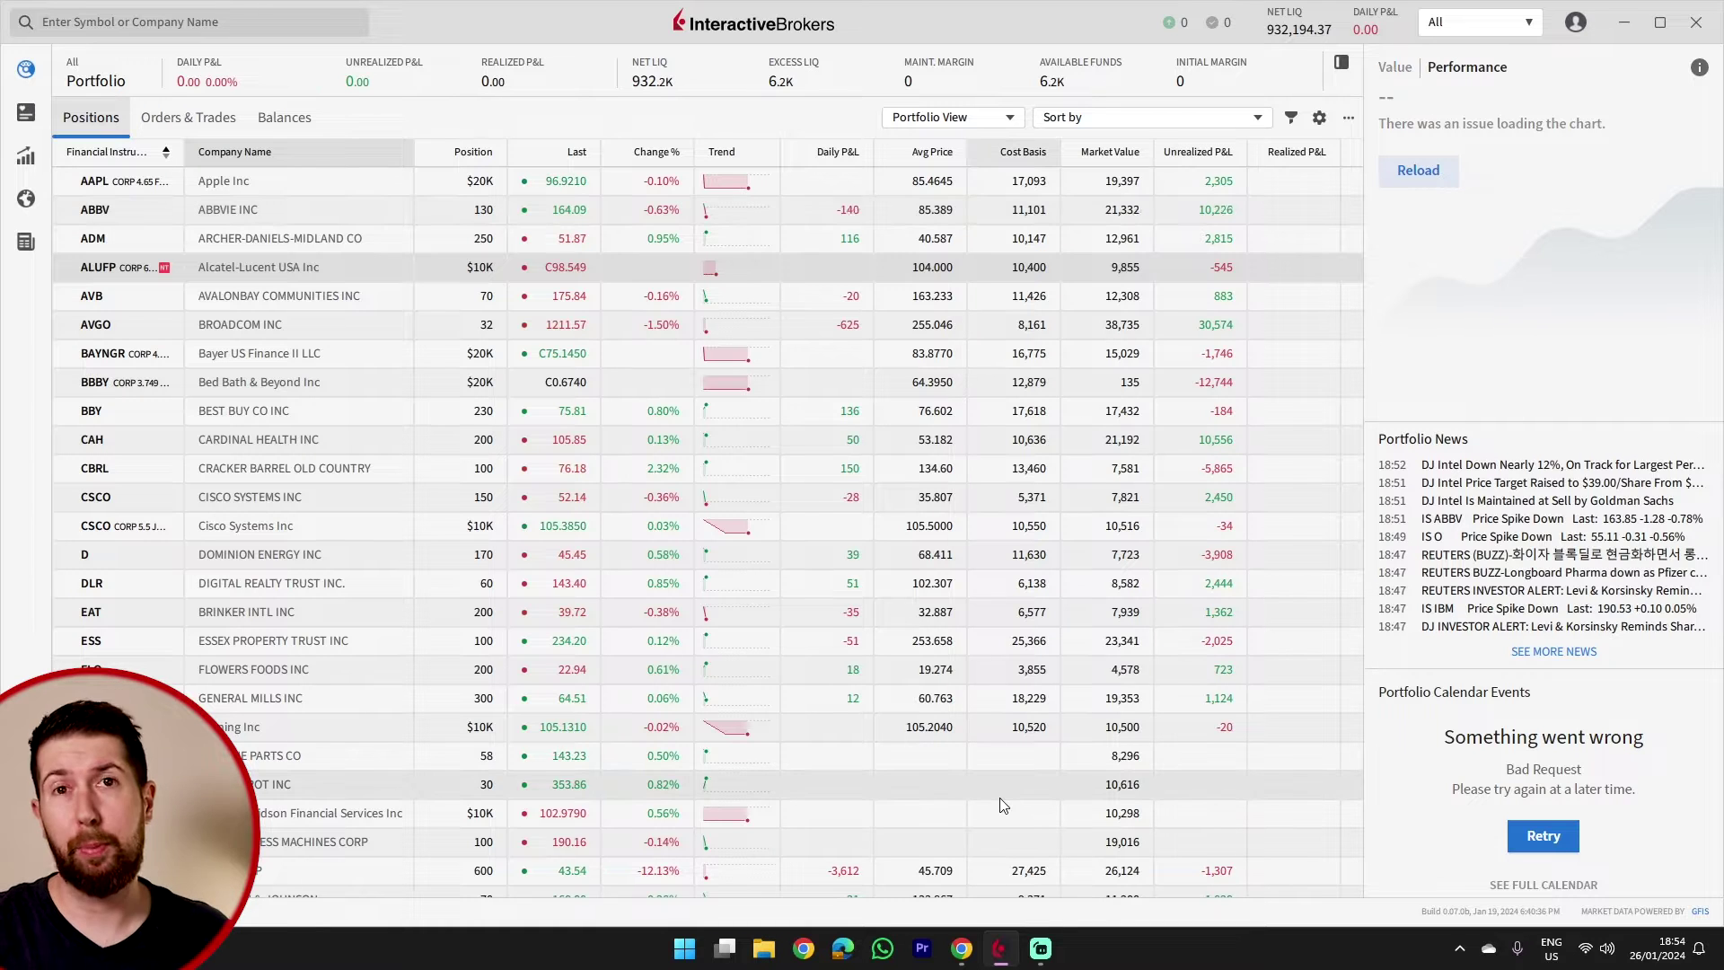
Step: Bring up the IBKR Desktop page in Chrome, scrolling down to 'What's in the Pipeline?' and back to the top
click(960, 948)
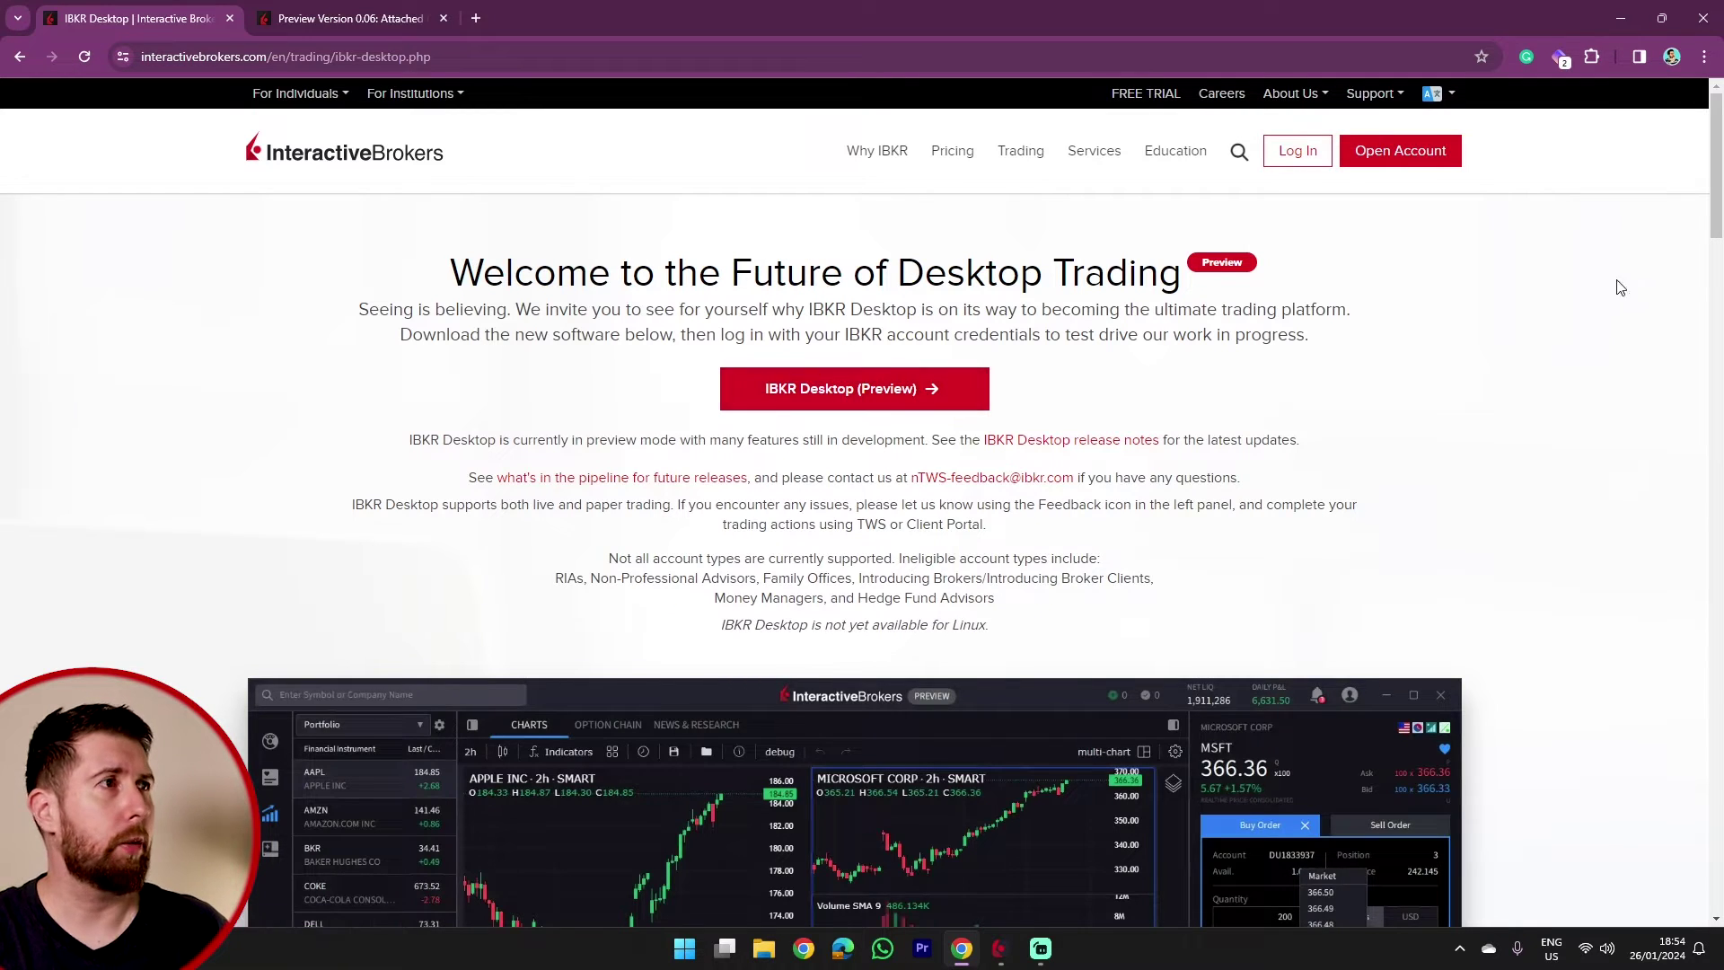
drag(1720, 166, 1717, 635)
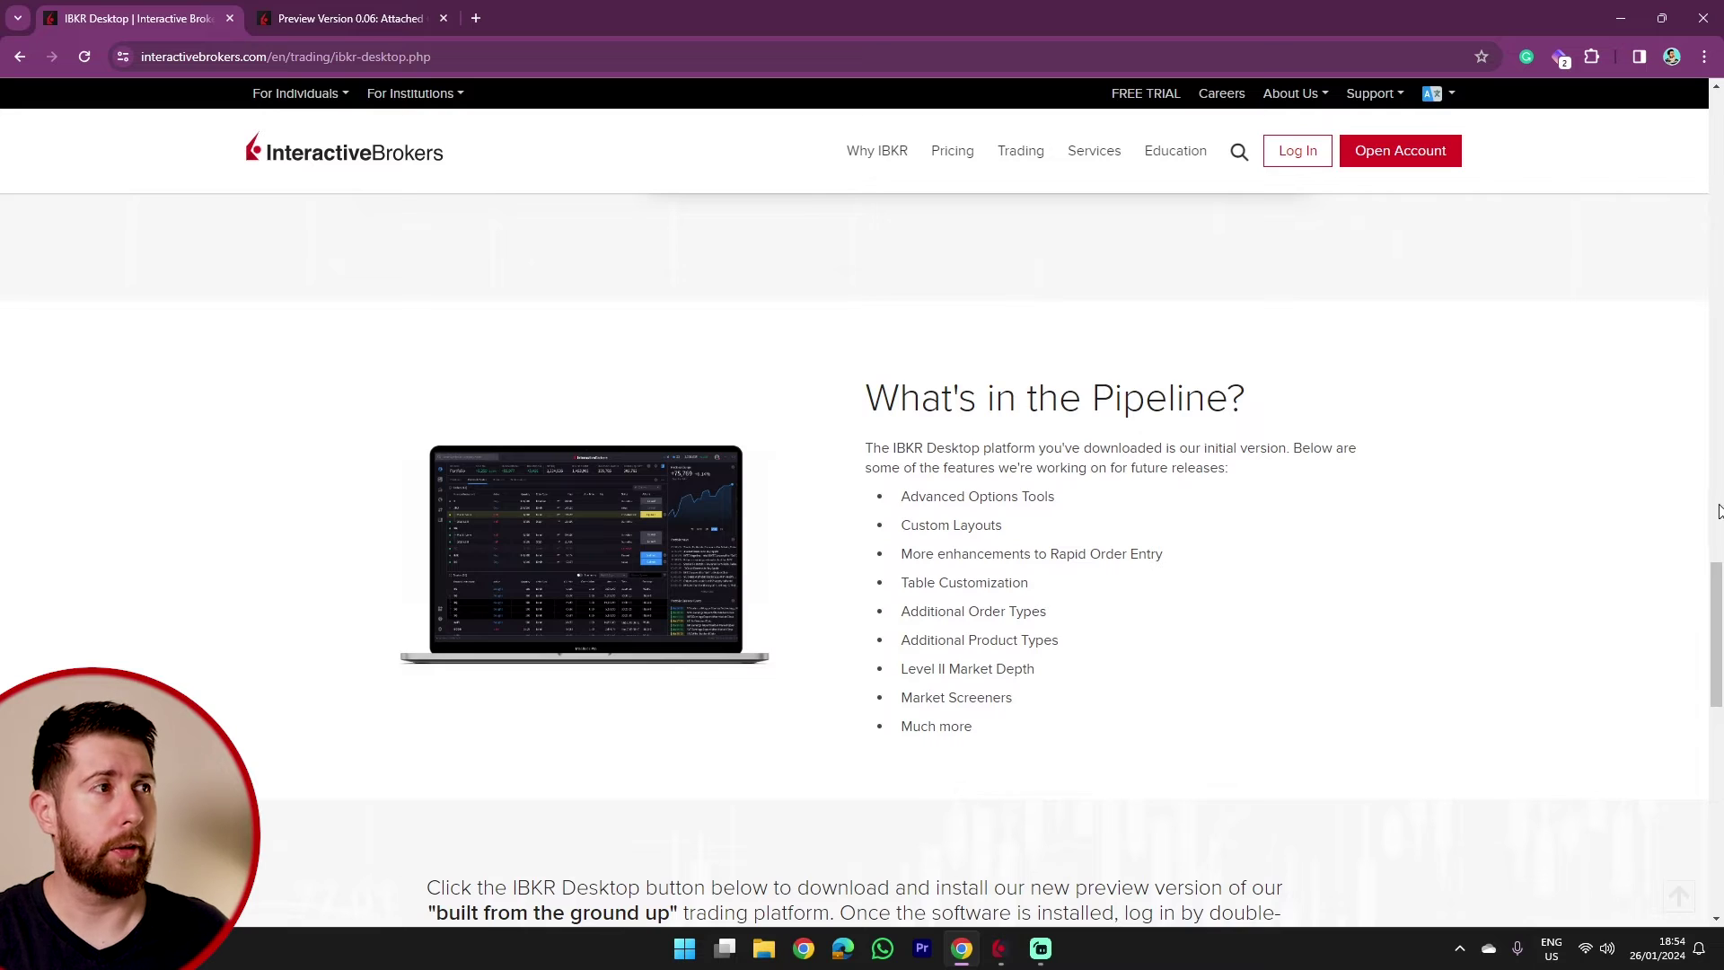
drag(1719, 565, 1719, 97)
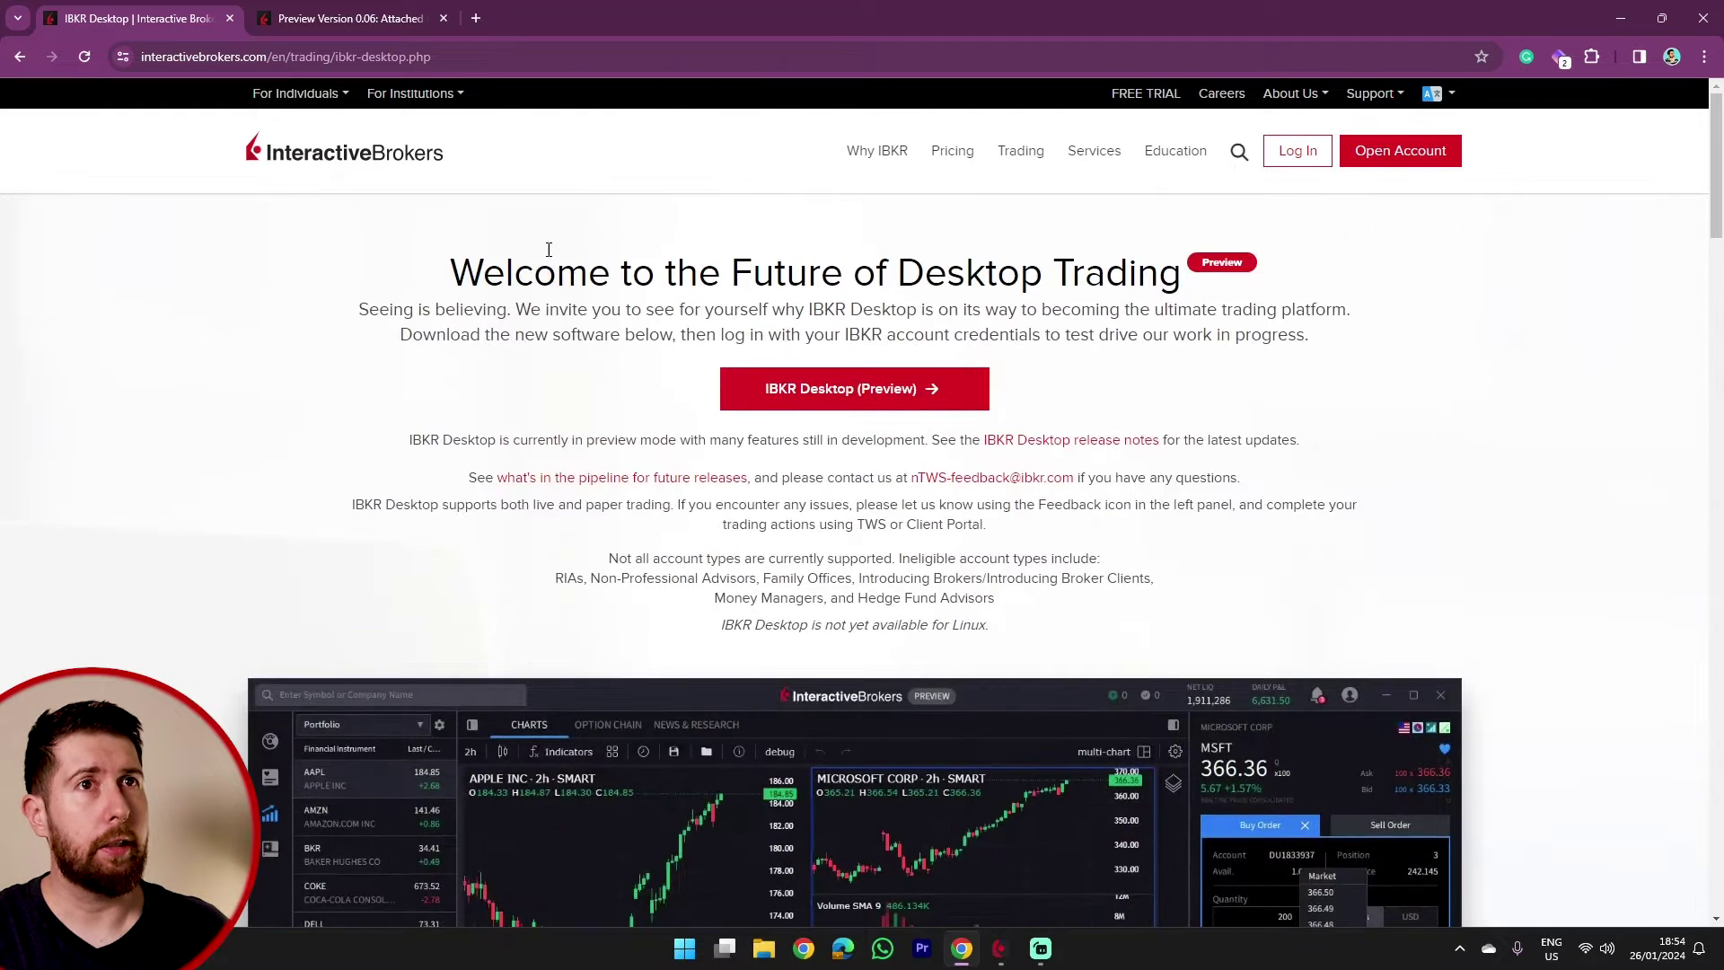
Step: Read through the Preview Version 0.06 release notes, then go back to the IBKR Desktop portfolio
click(345, 19)
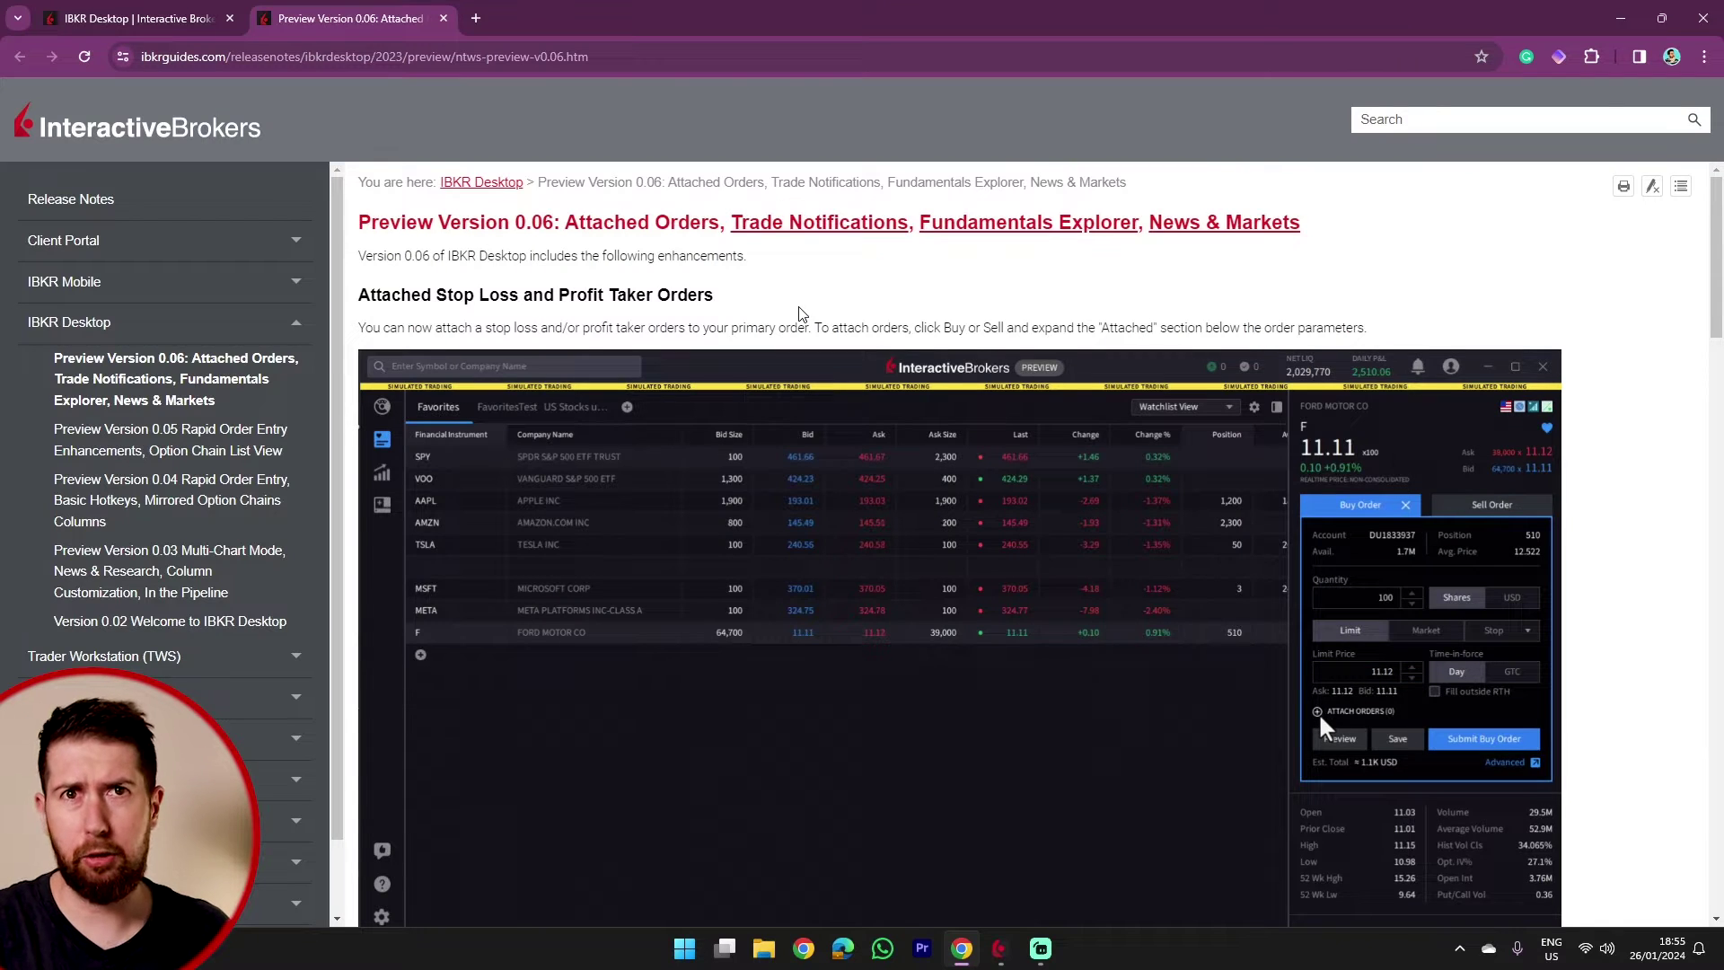
scroll(212, 561, down, 1)
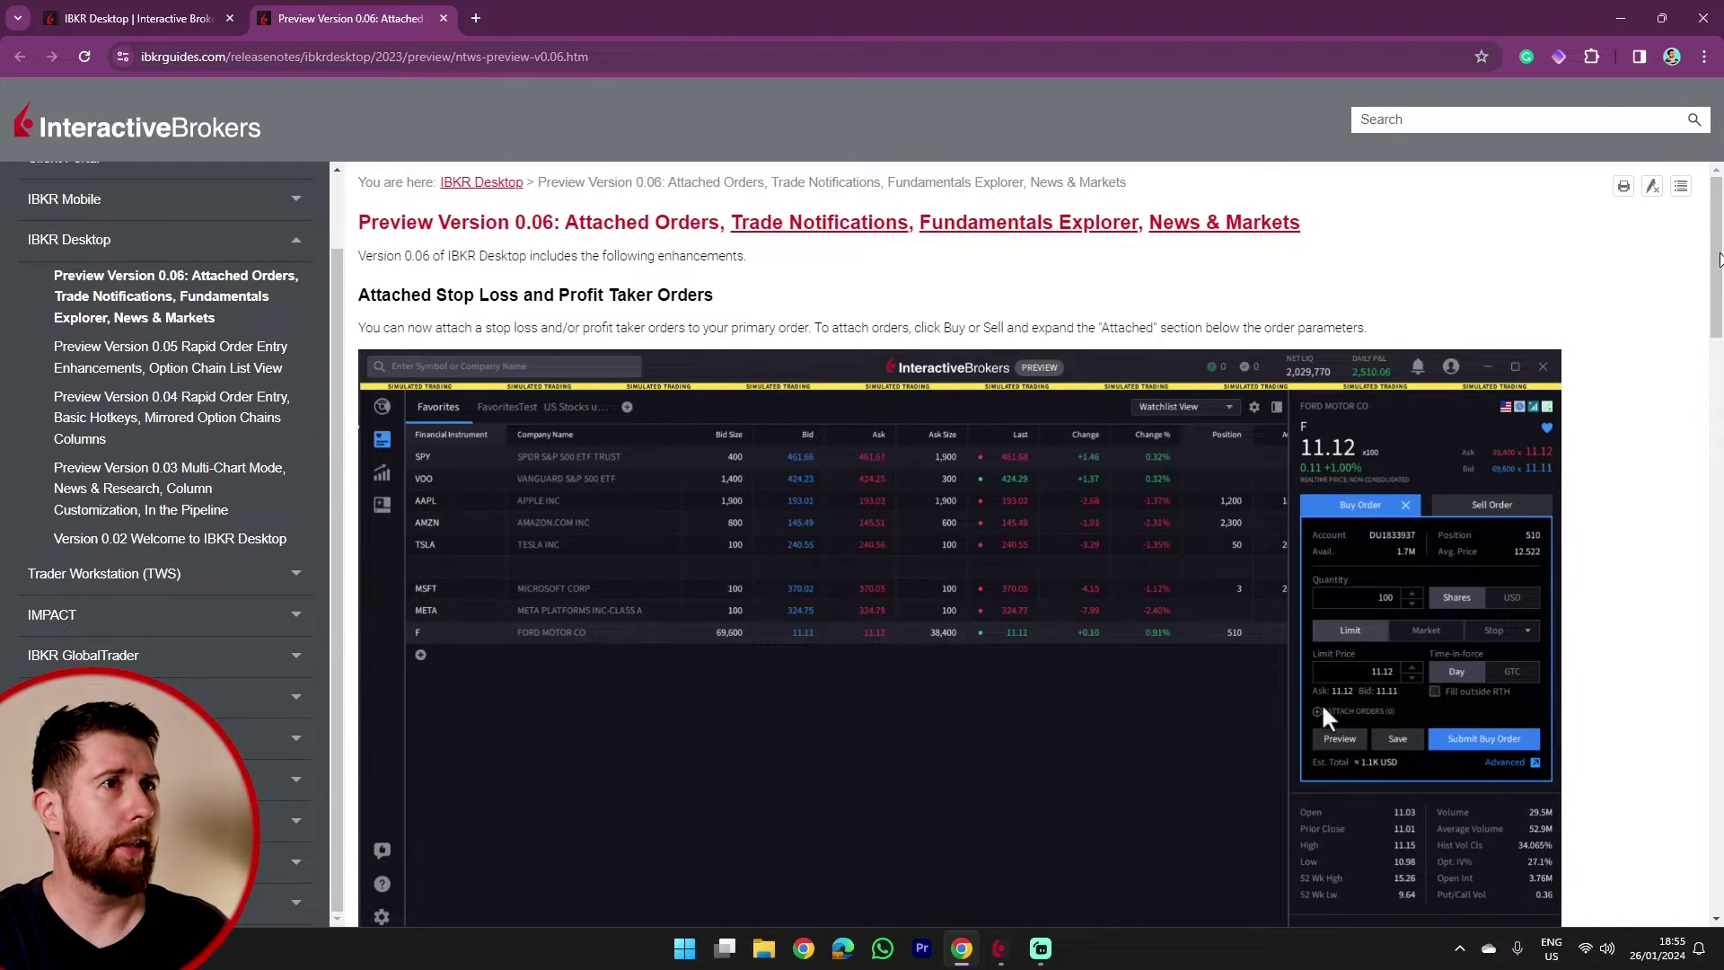
drag(1718, 259, 1681, 794)
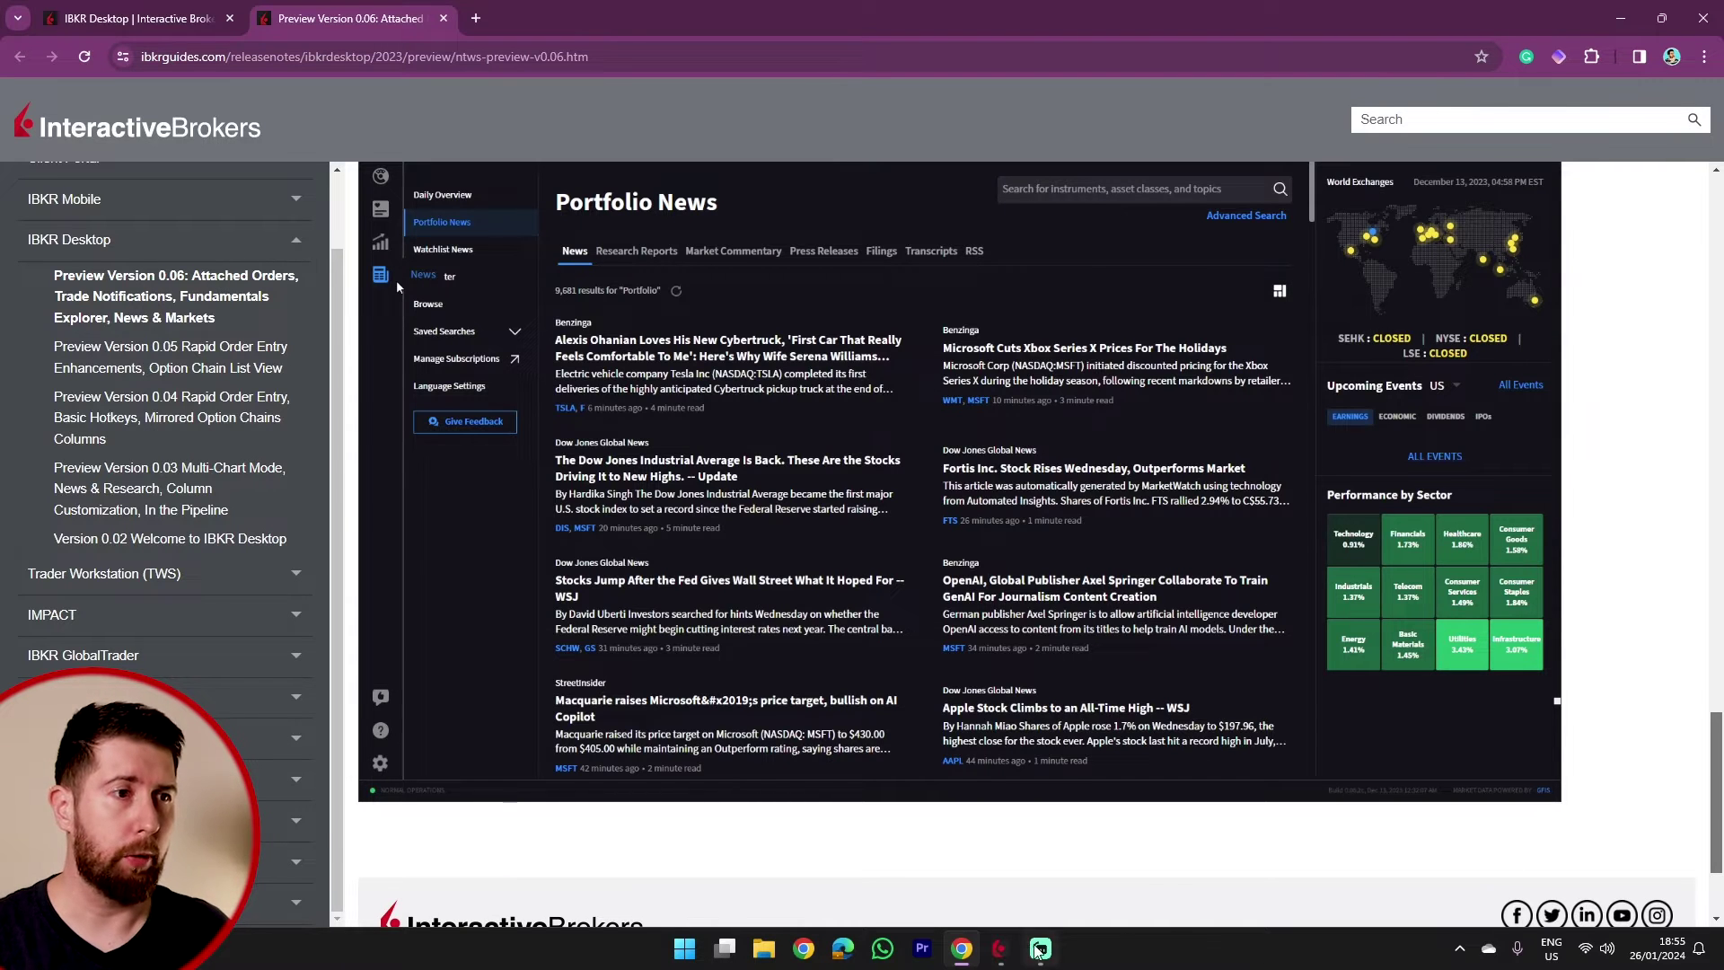
click(1000, 948)
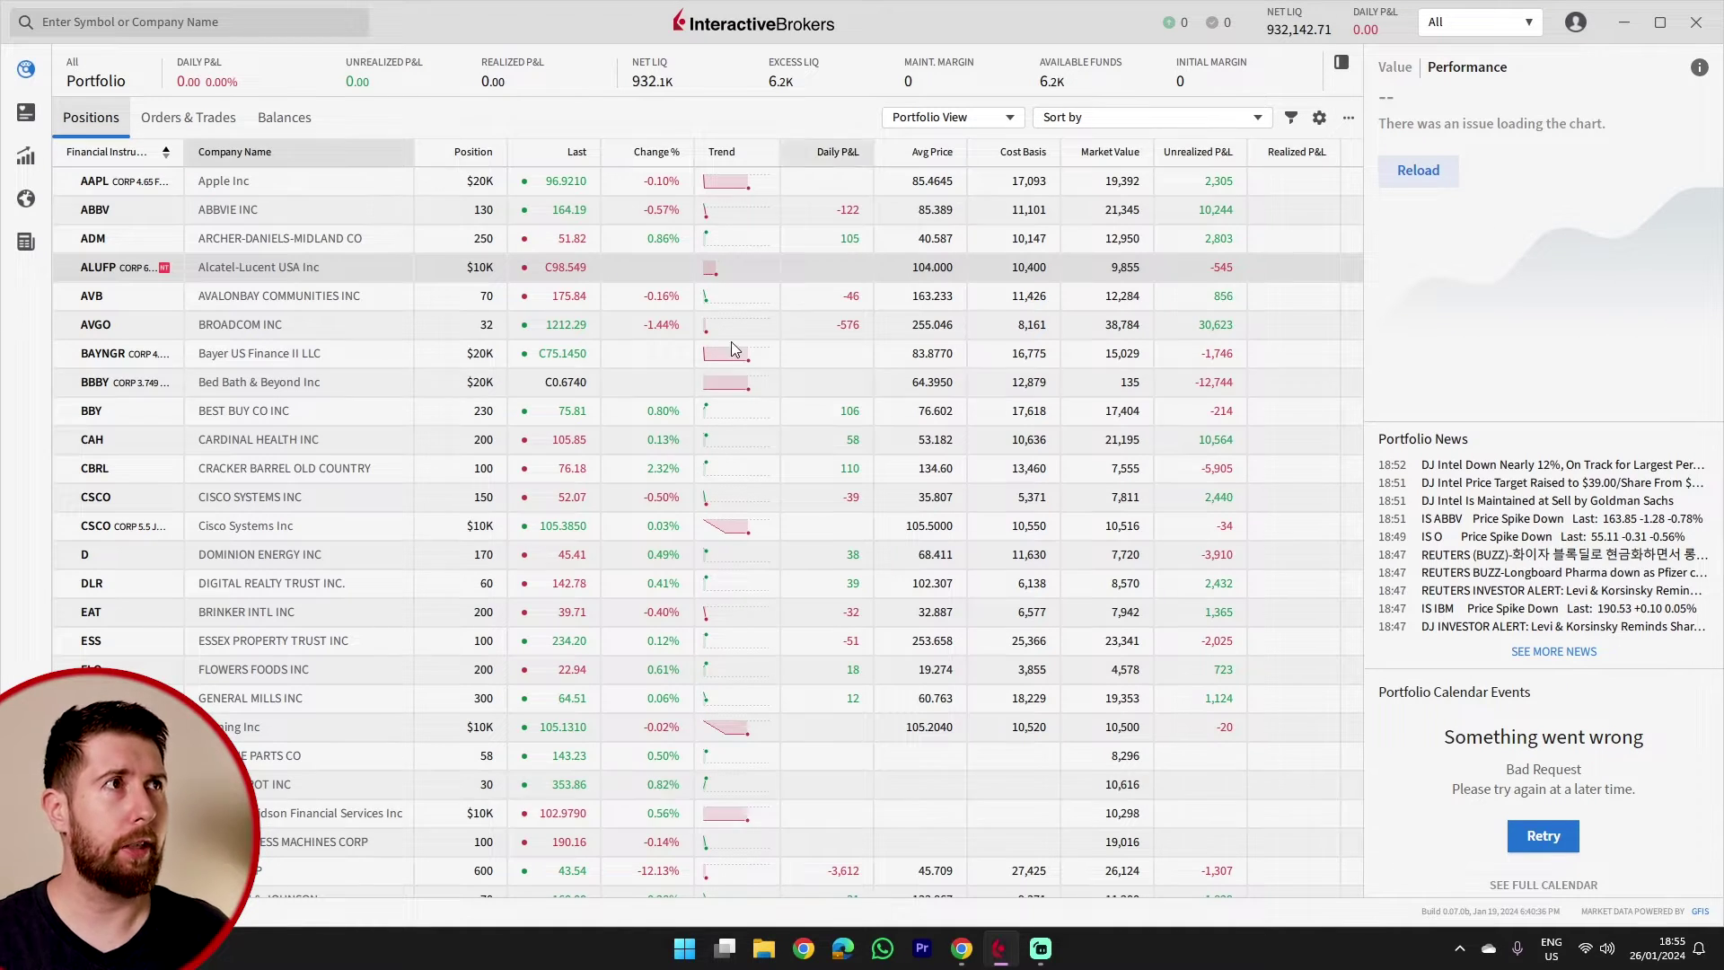
Step: Switch the portfolio to the single individual account and show the Value tab in the right panel
click(1493, 27)
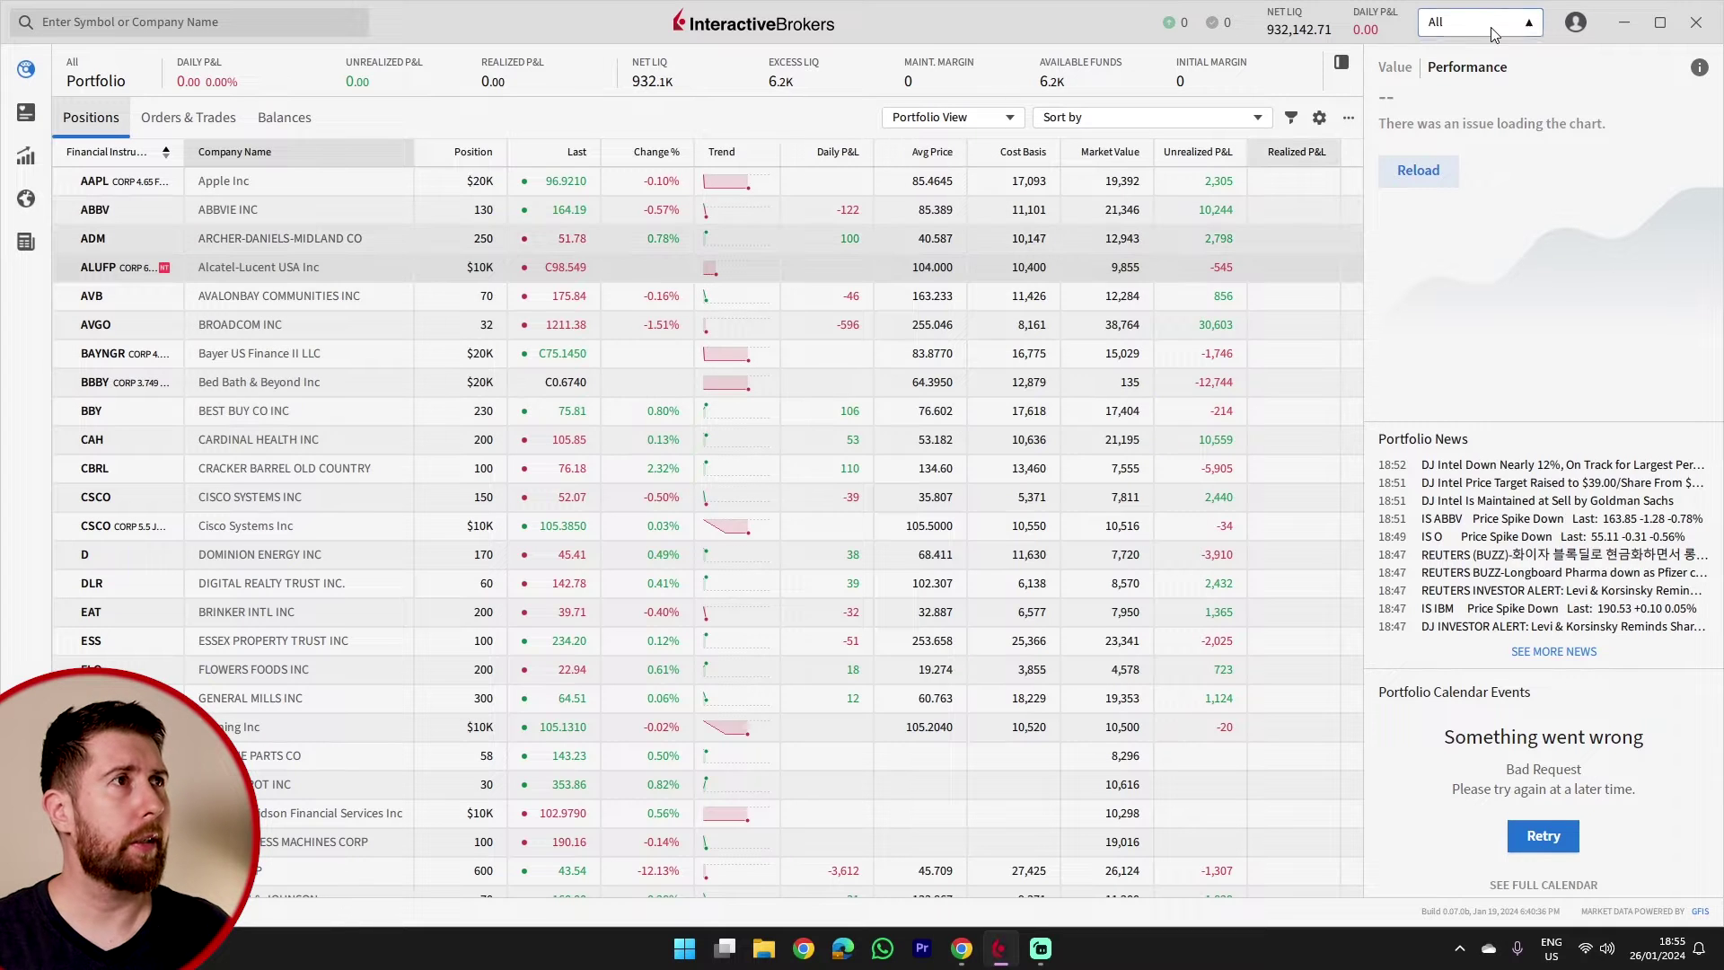
click(1459, 120)
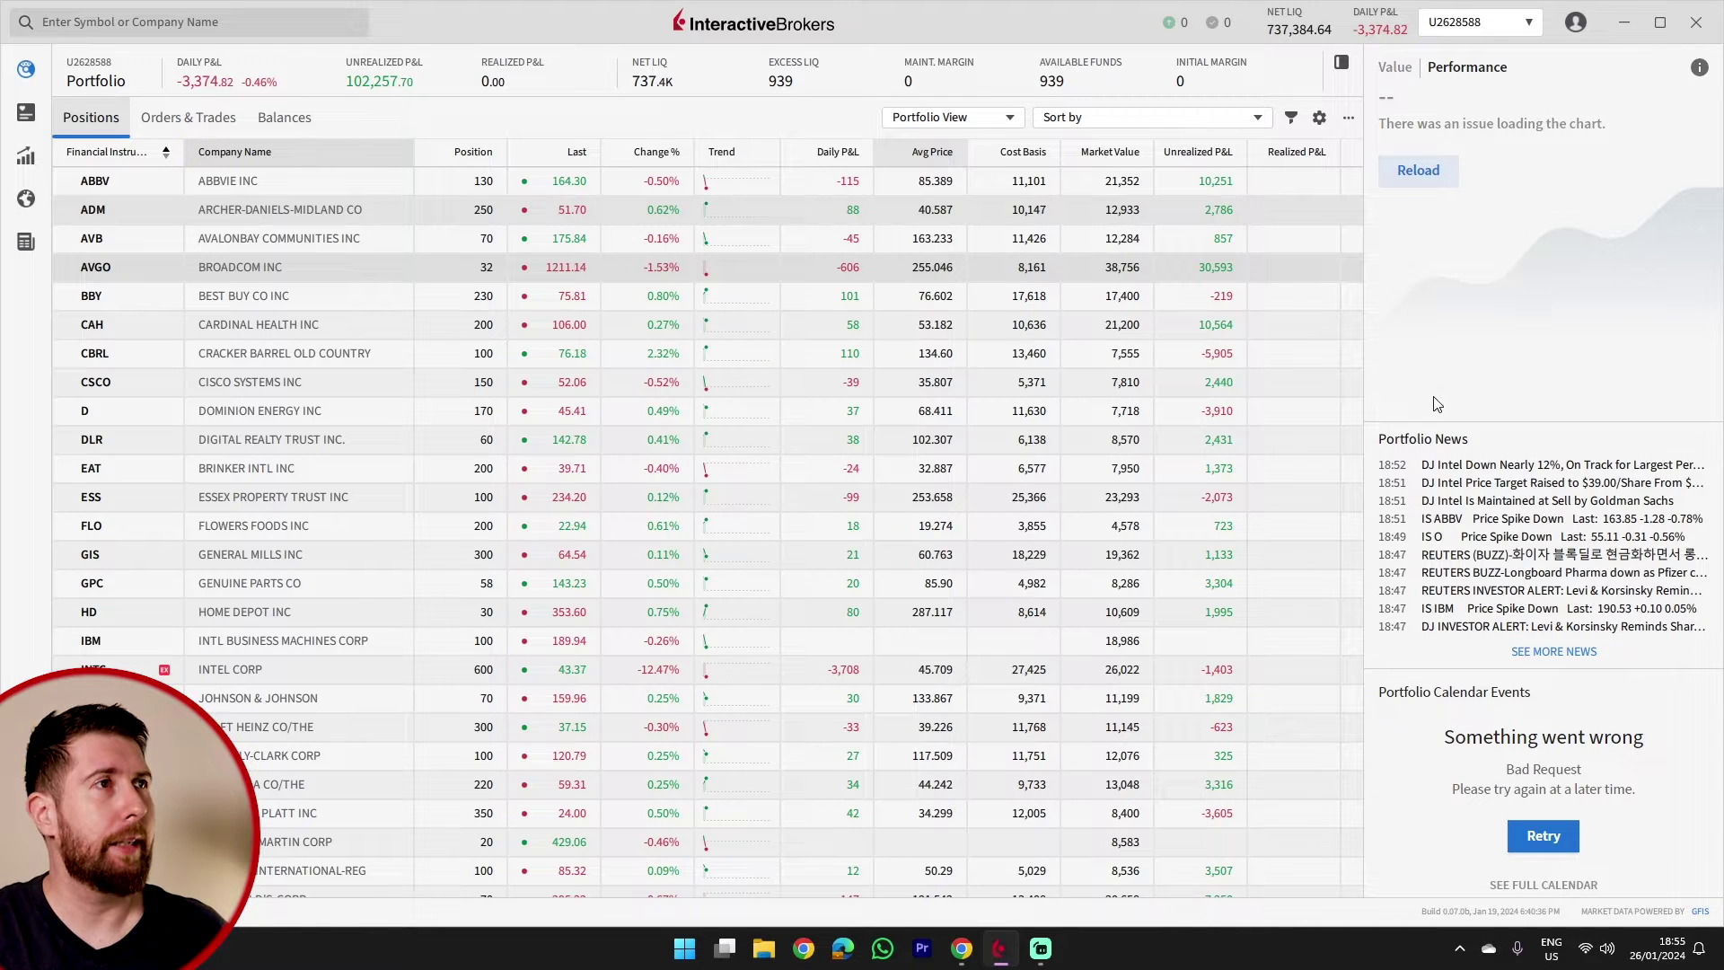
click(1406, 73)
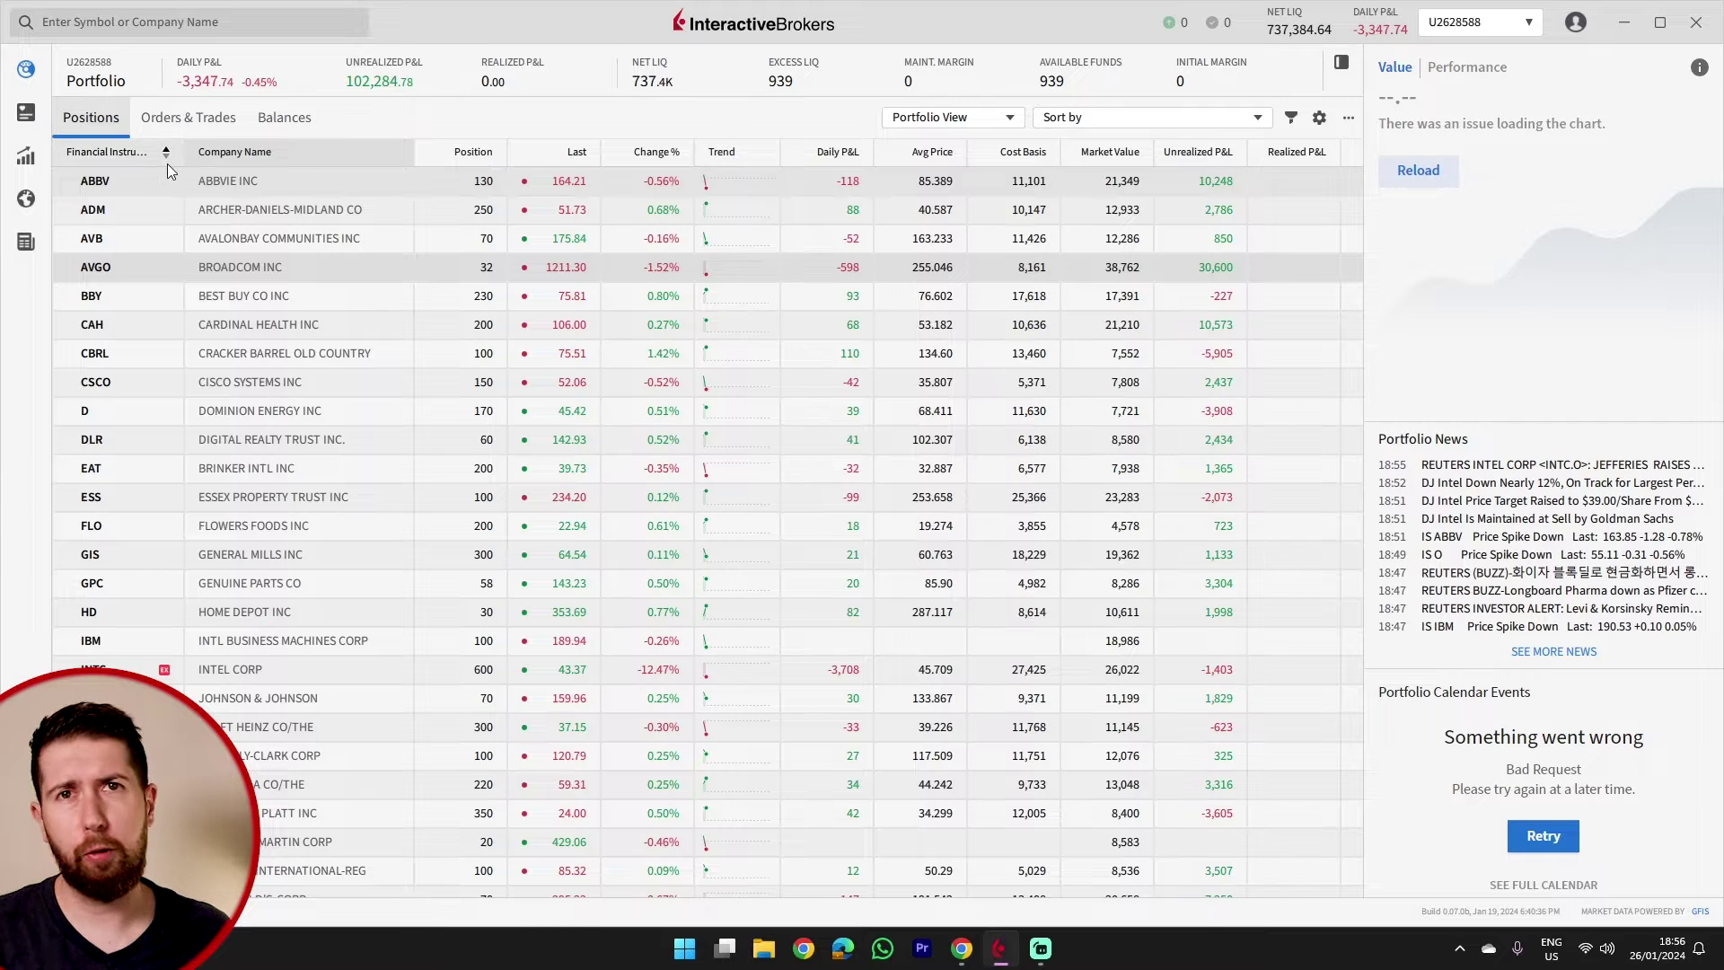
Step: In Preferences' Display settings, try the Dark colour theme, then switch back to Light
click(1319, 119)
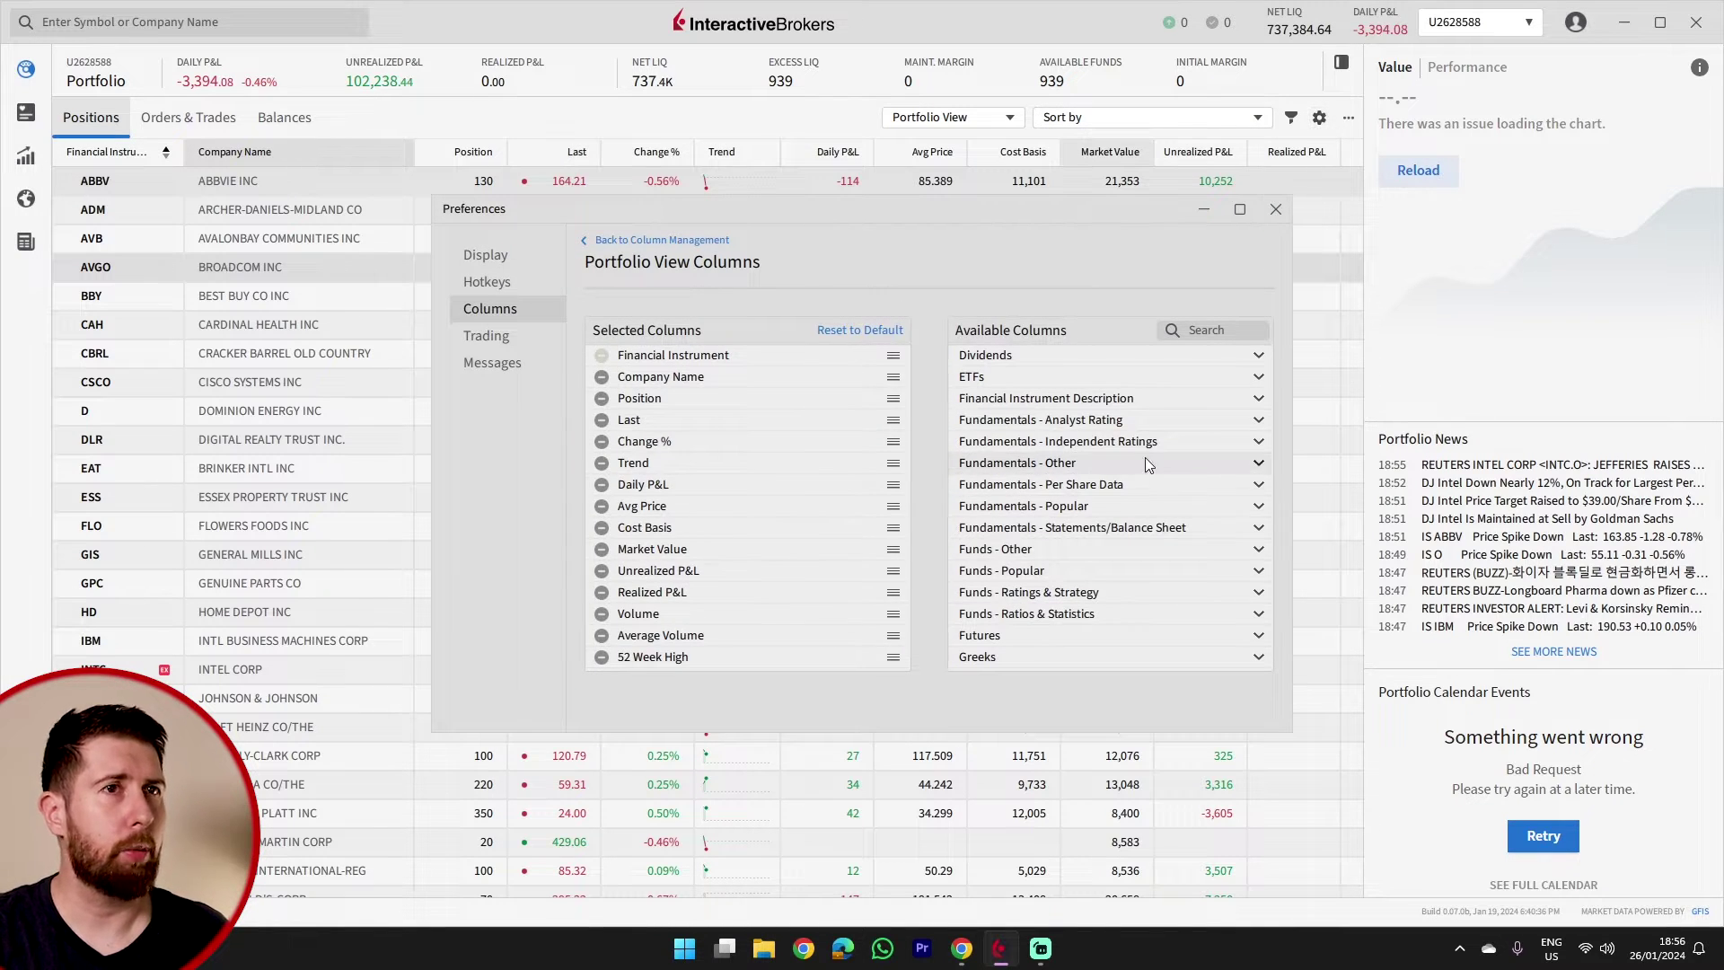
click(1275, 210)
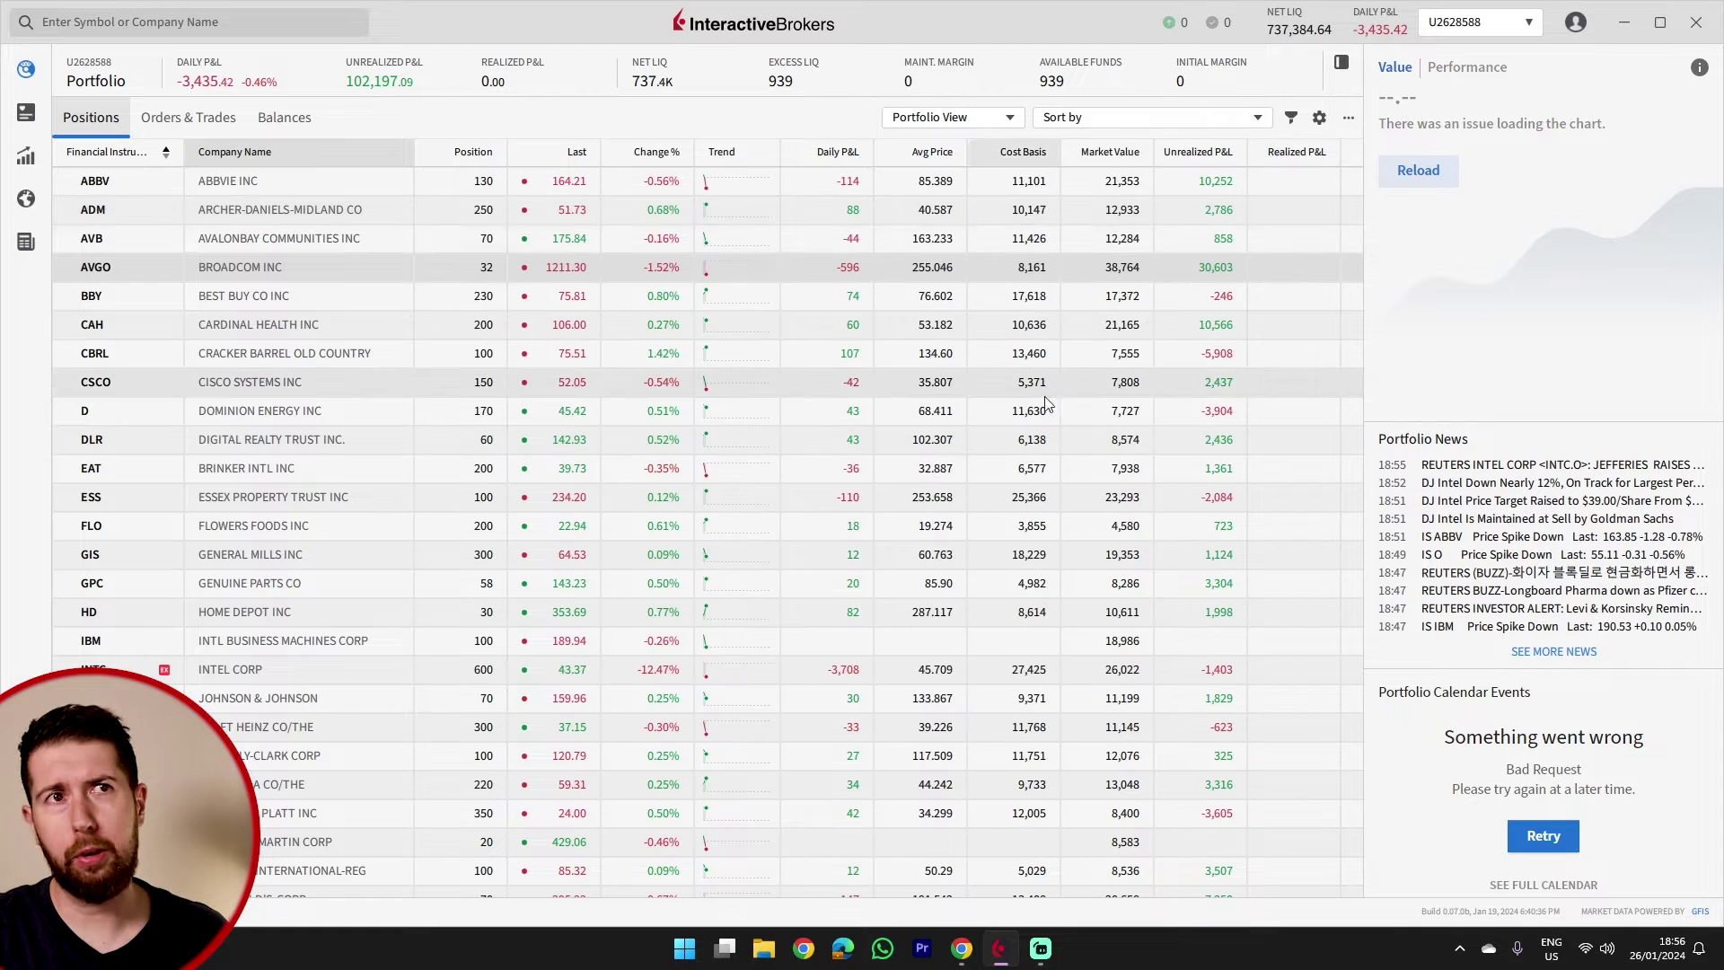
click(1319, 118)
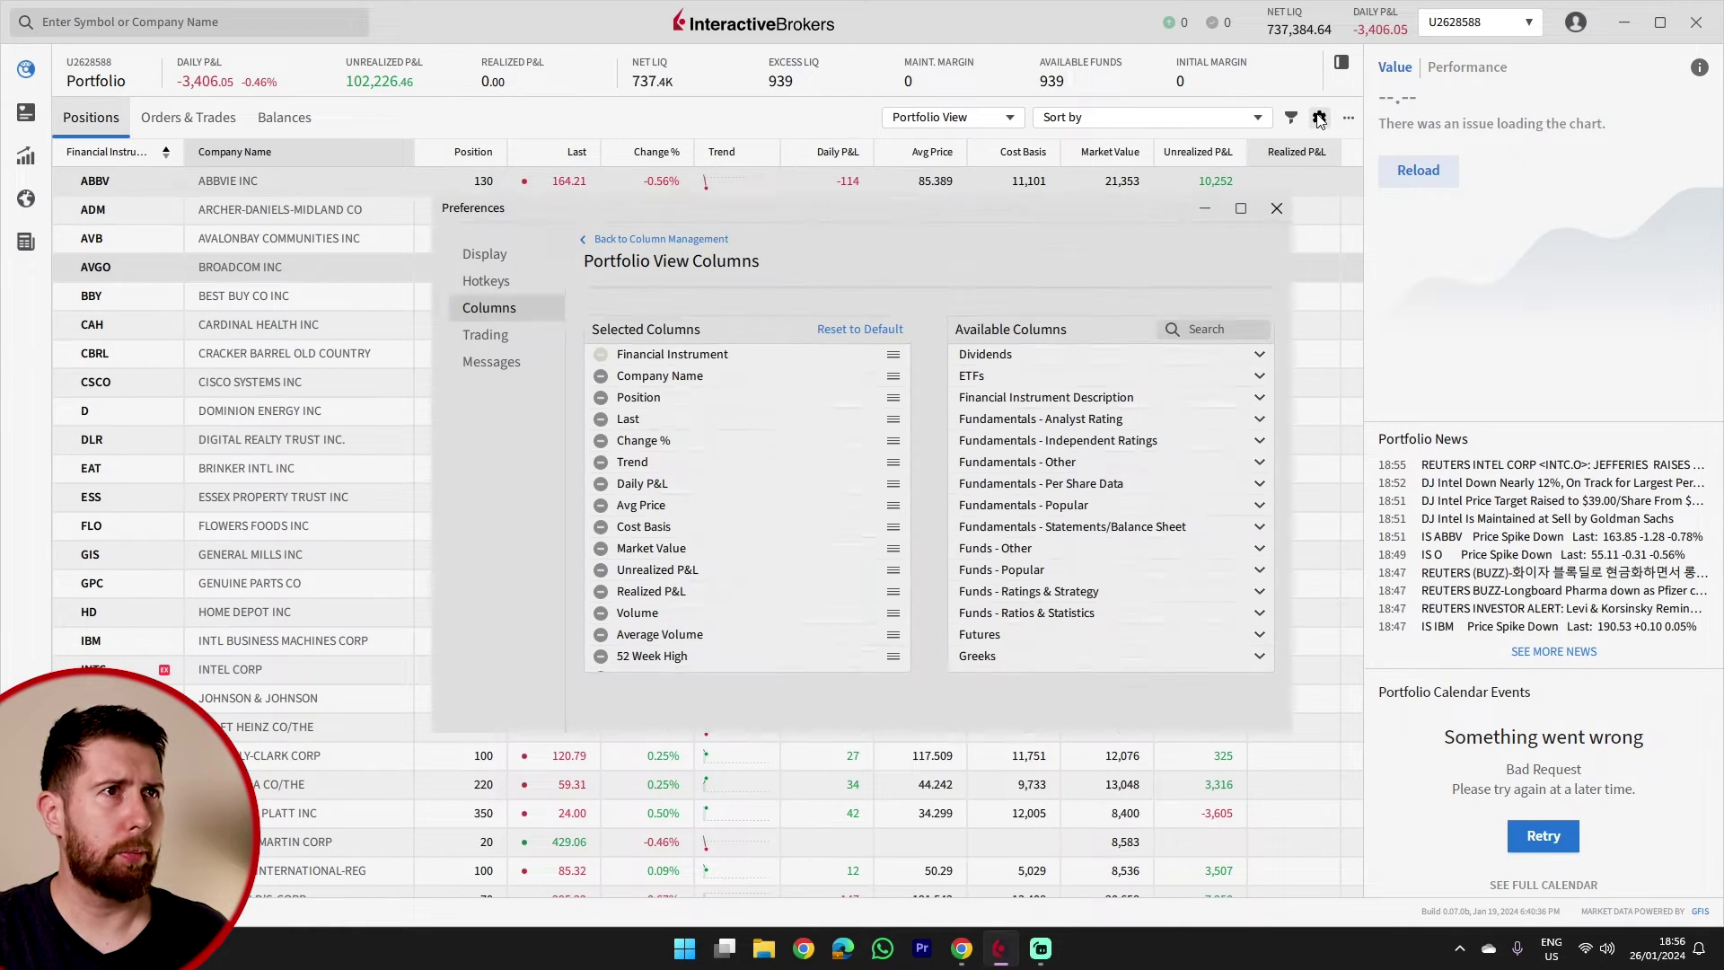
click(482, 255)
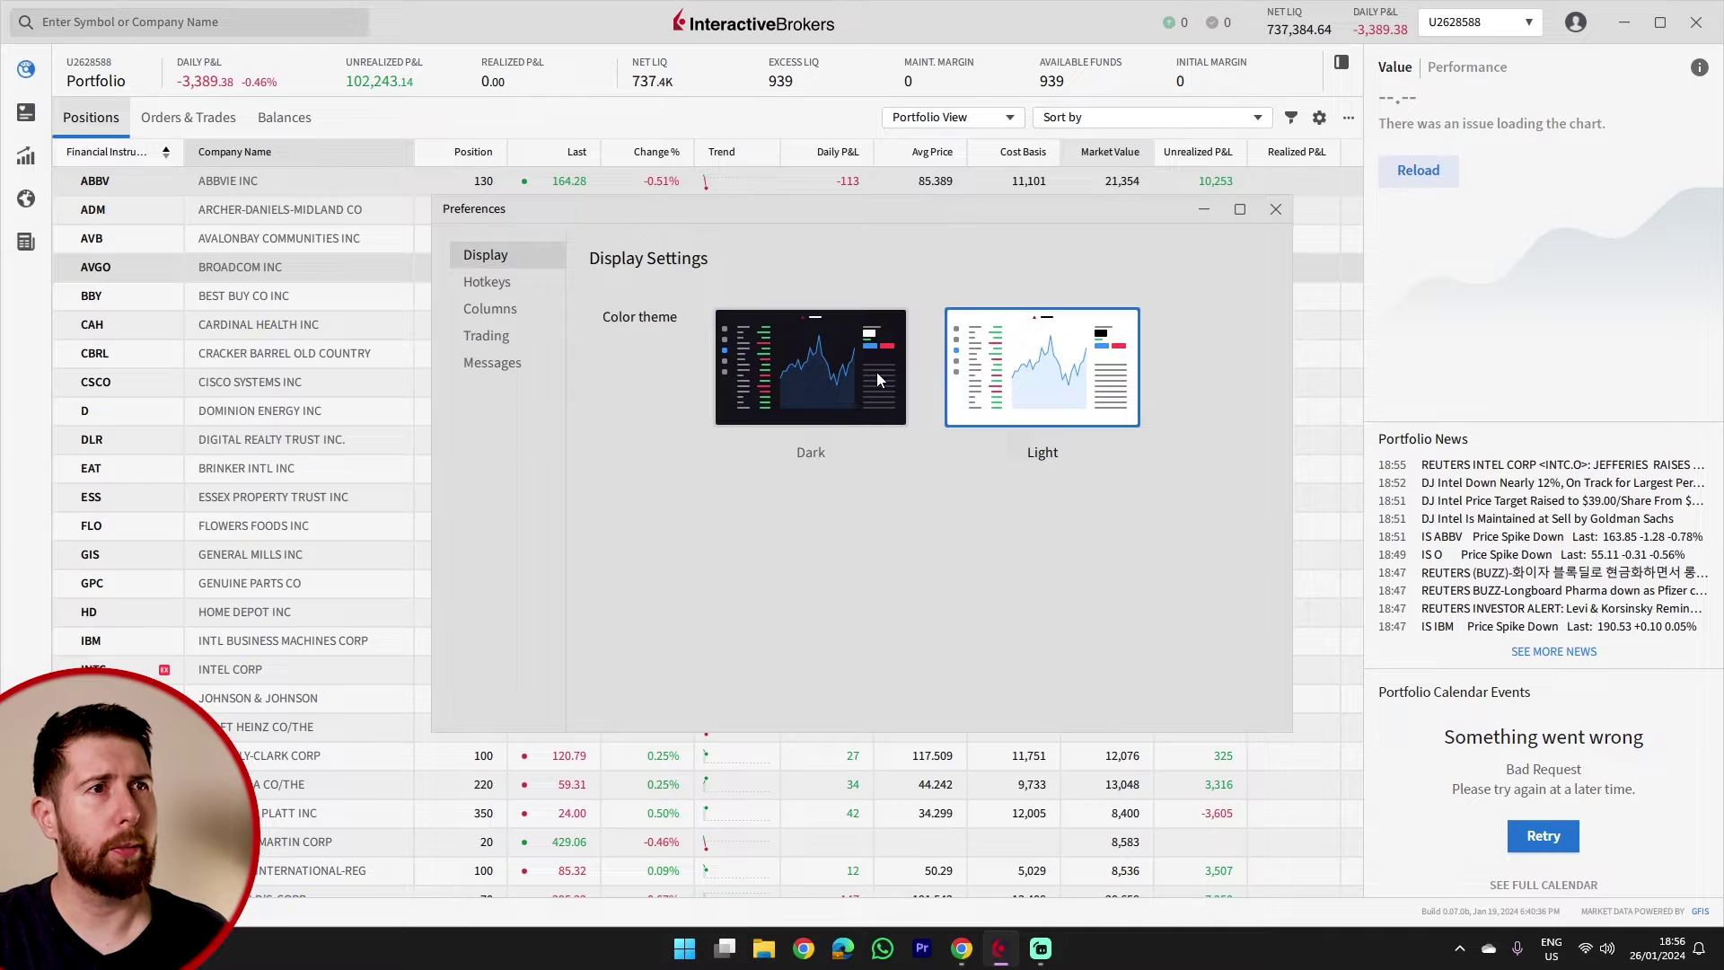
click(834, 386)
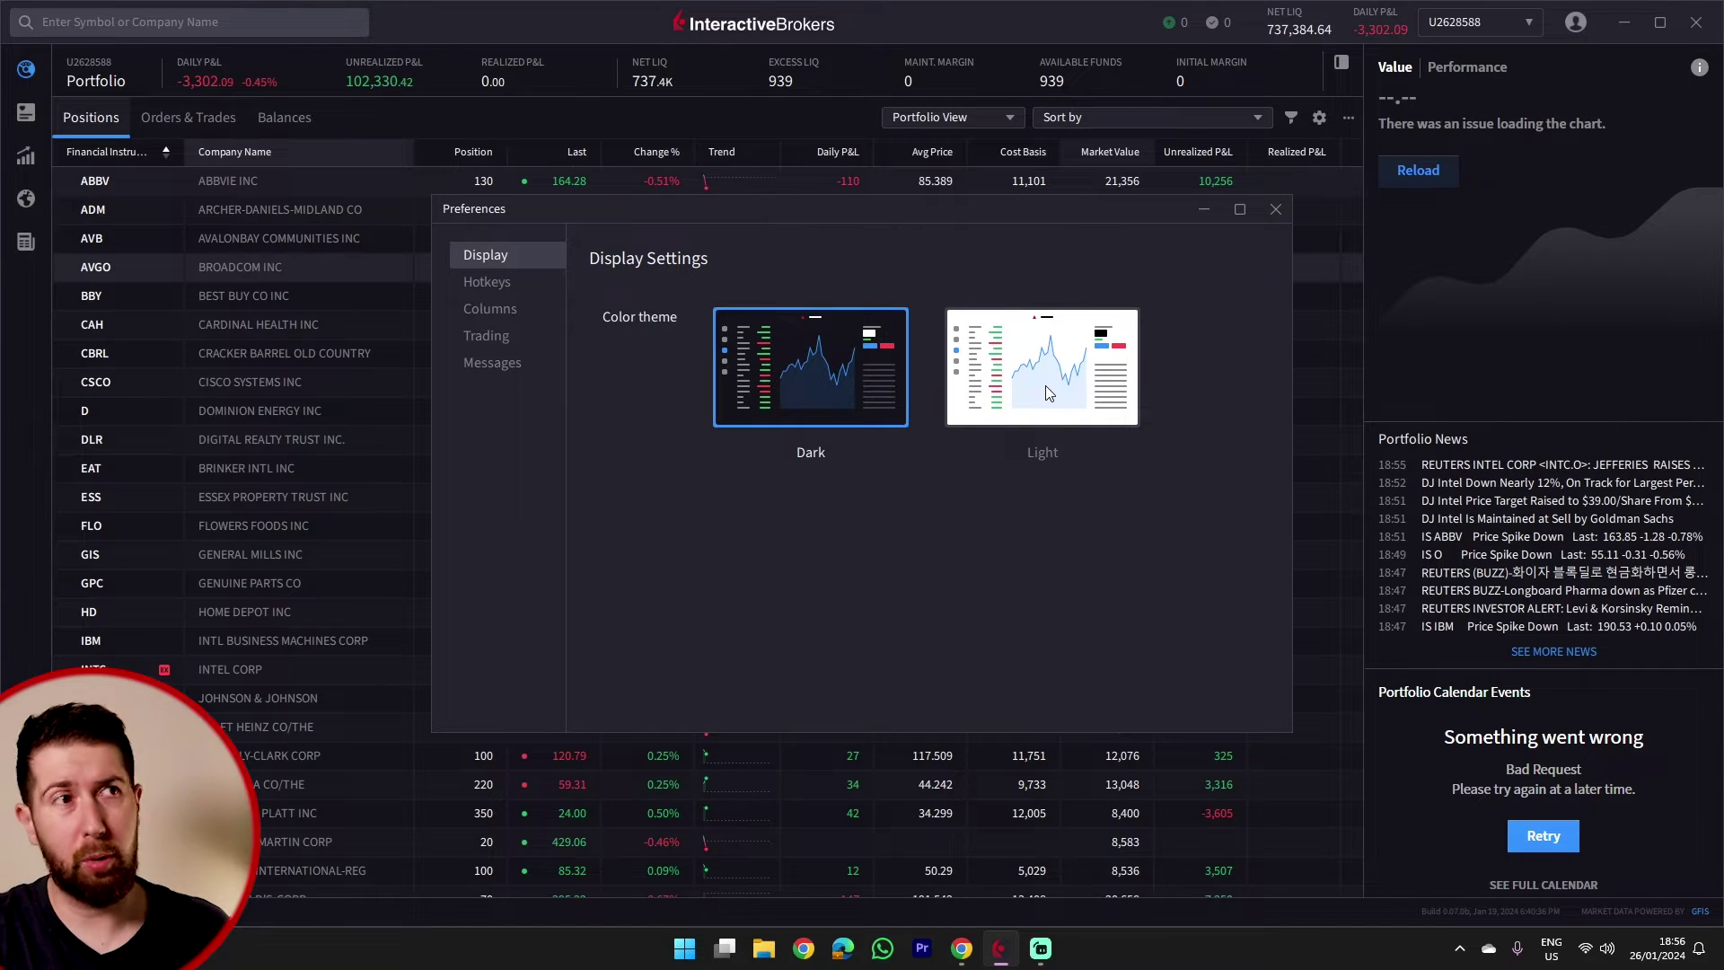
click(1046, 386)
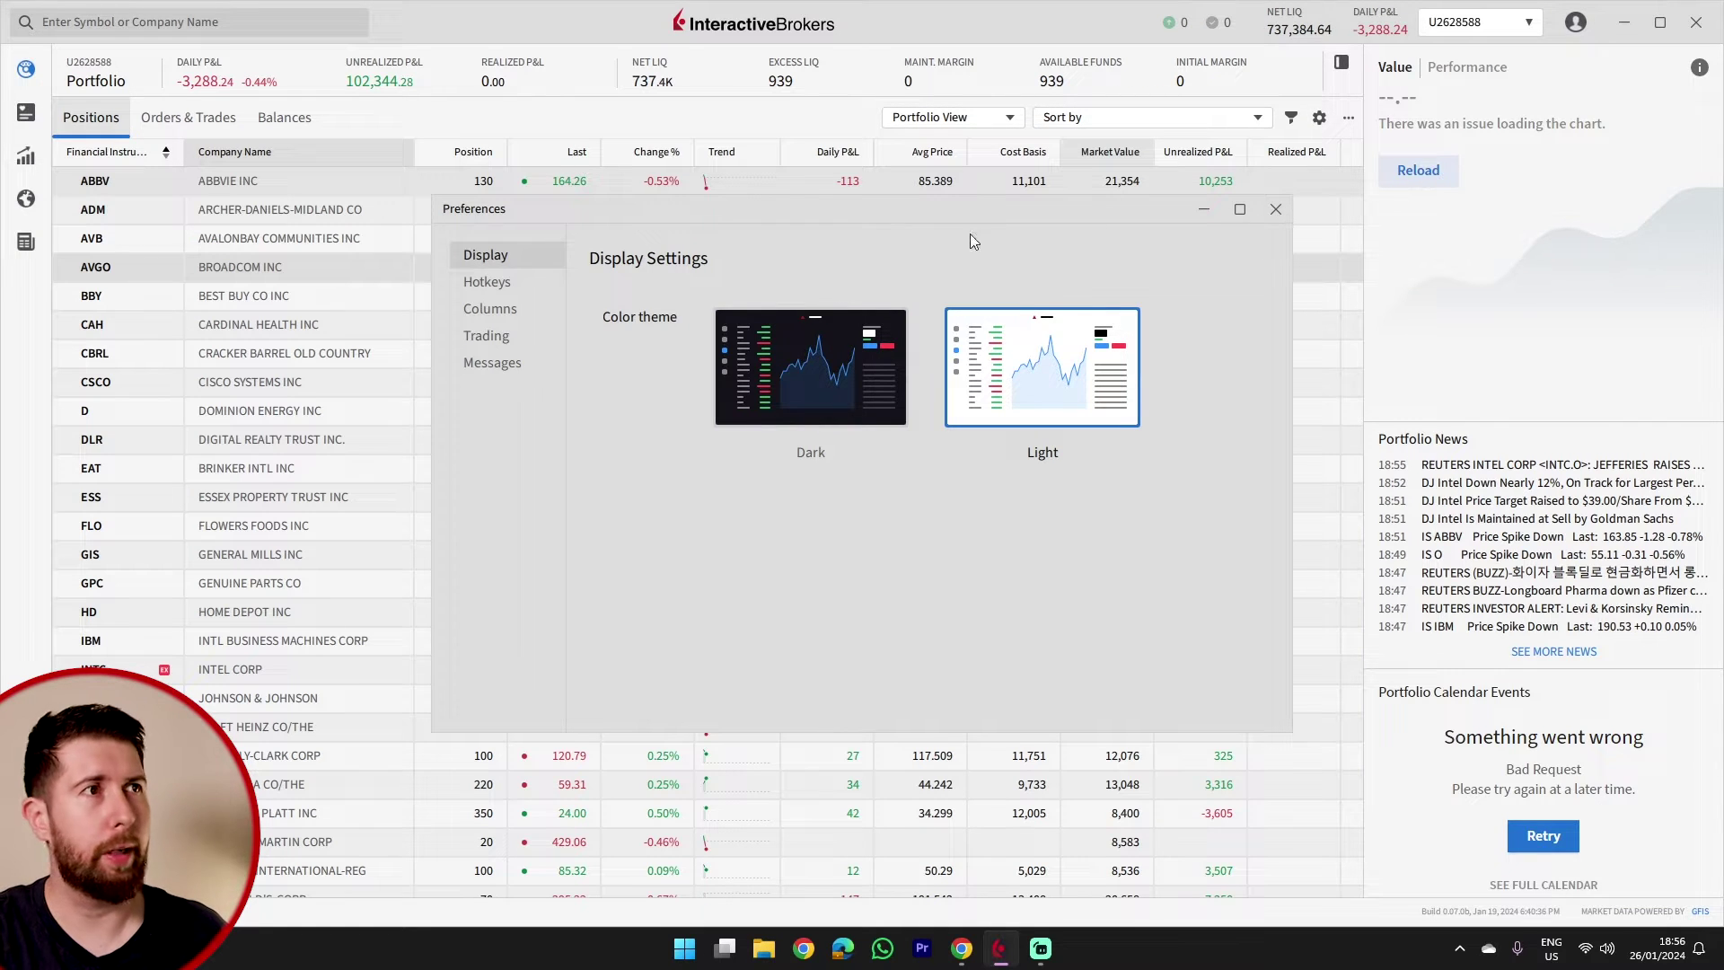
Step: Close Preferences and view quote details for ADM, AVB, then Broadcom (AVGO)
click(1276, 208)
click(1276, 210)
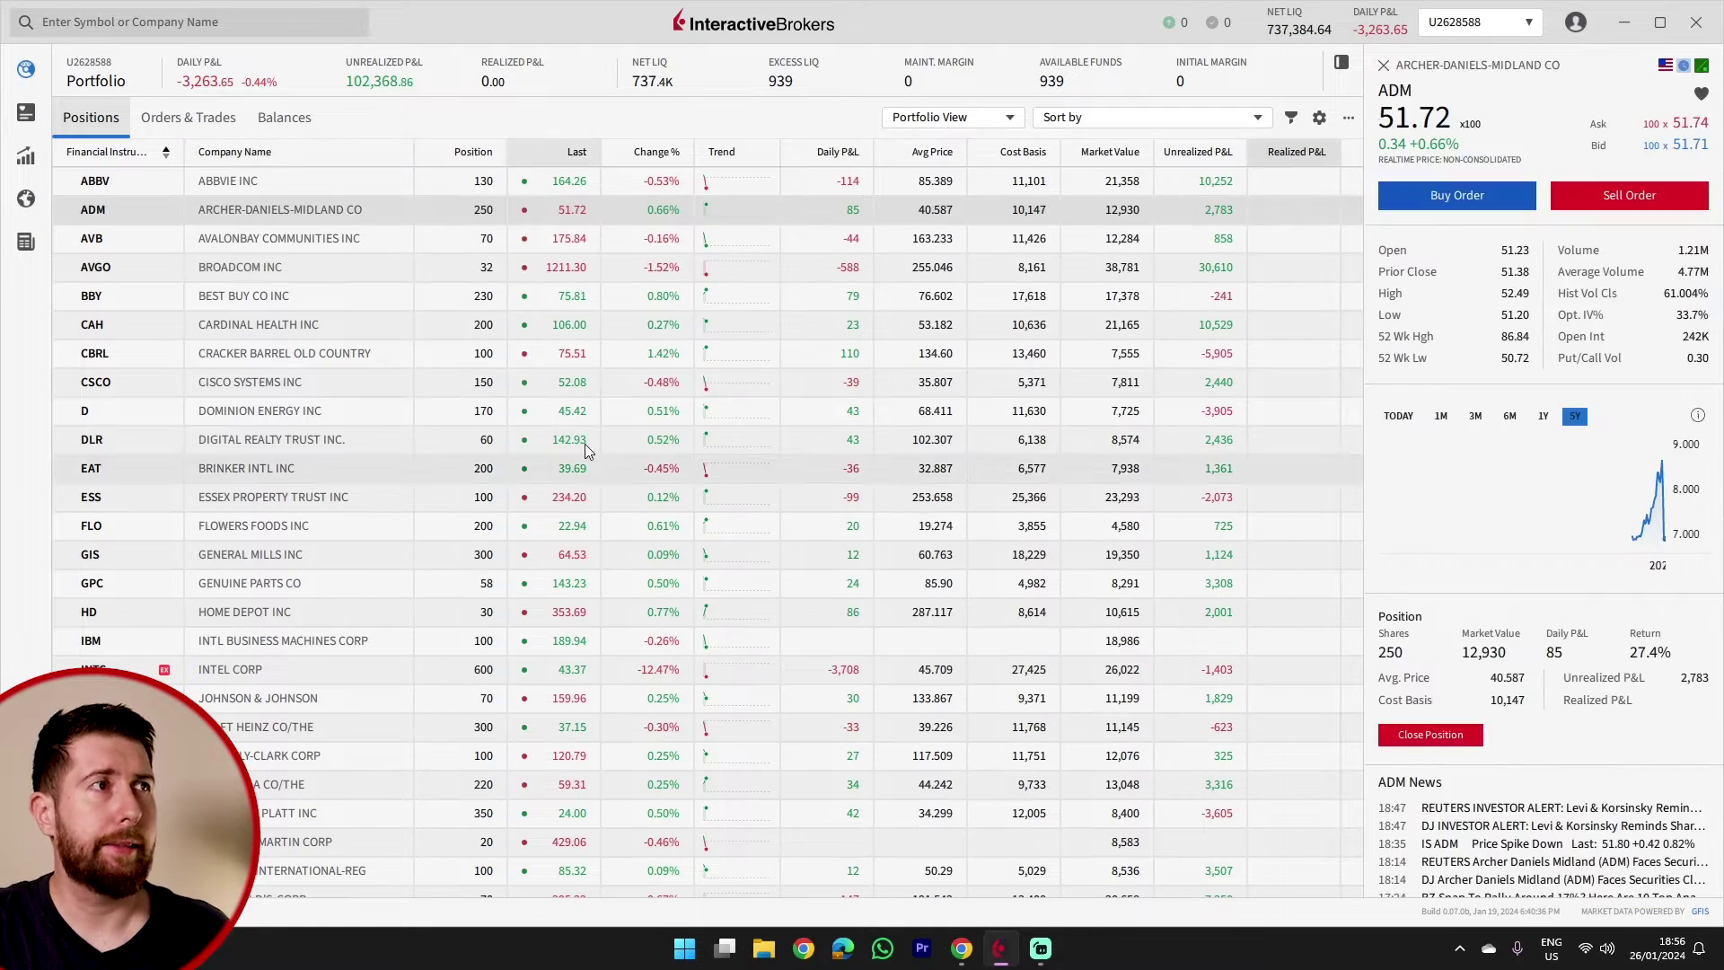
click(267, 241)
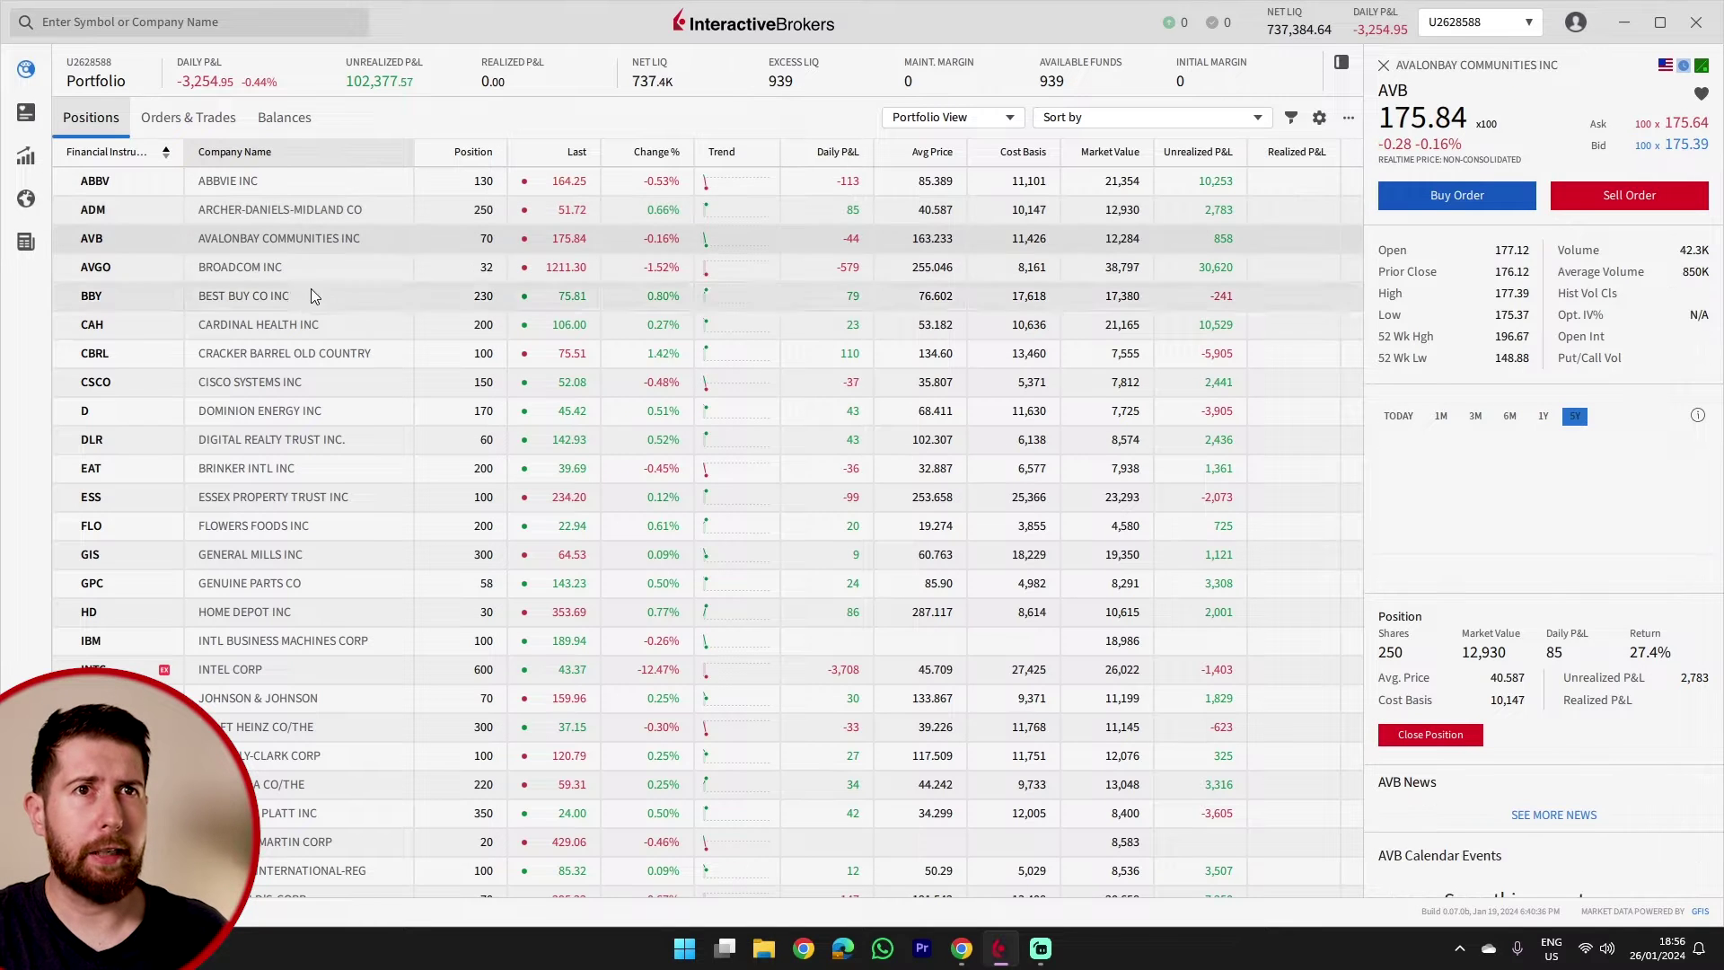
click(273, 268)
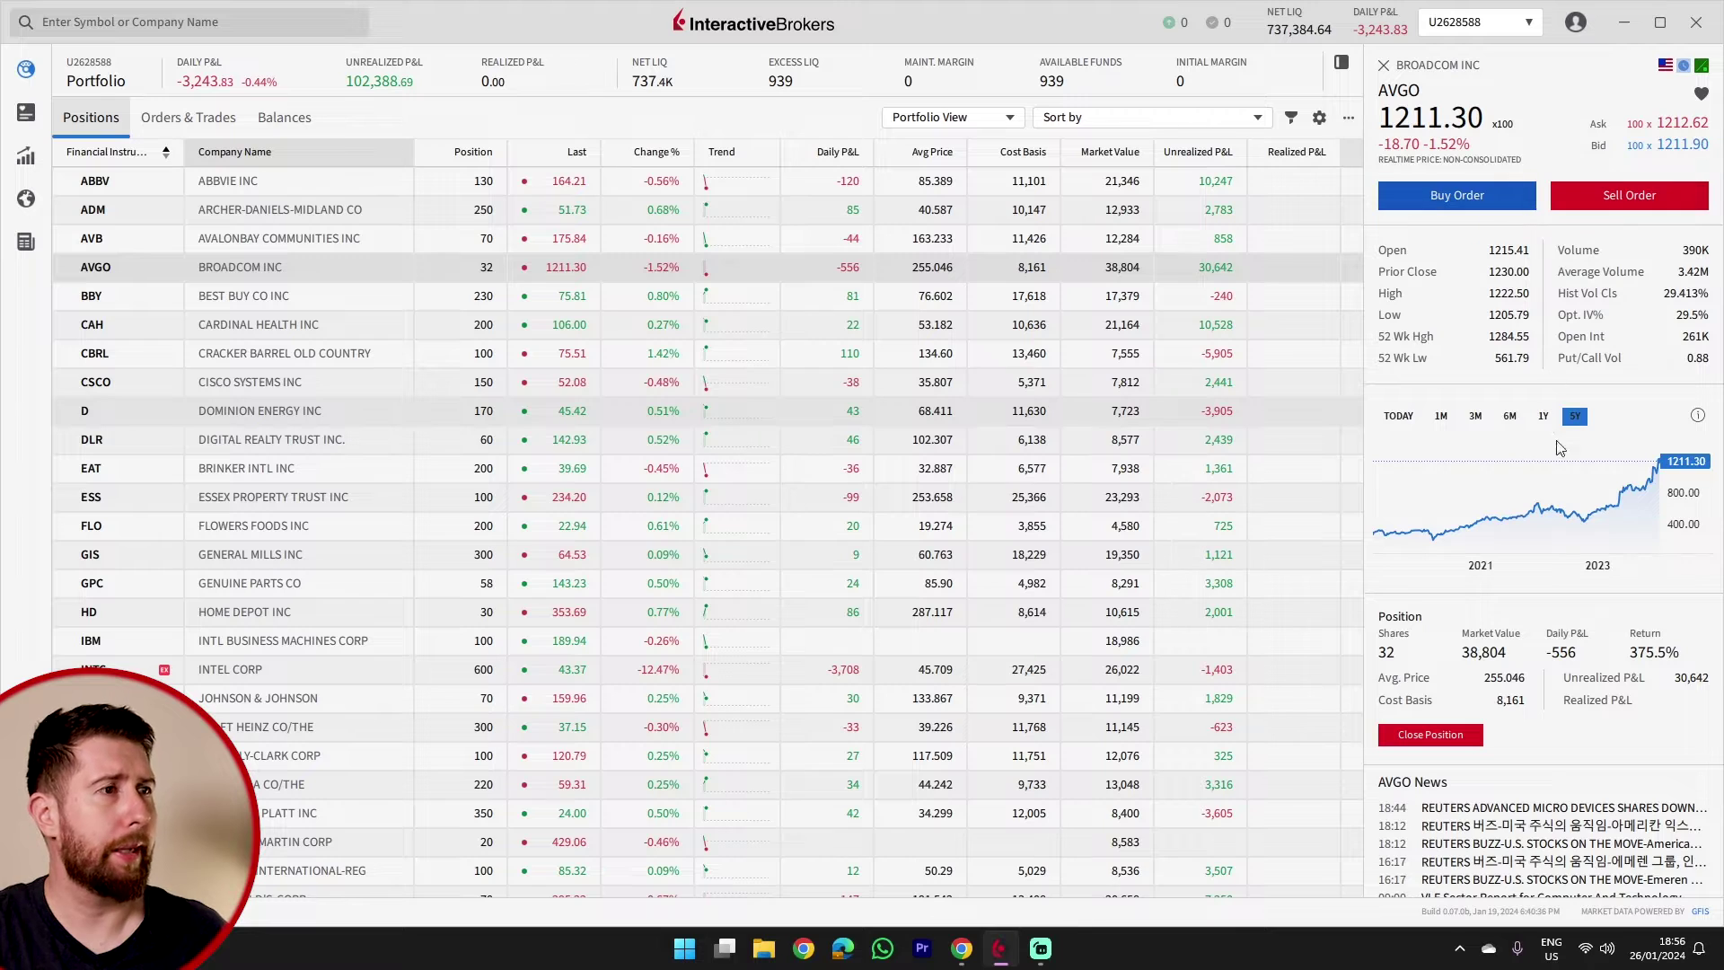
Step: Start a 100-share AVGO buy ticket at limit 1212.40, keeping the Limit order type
click(1478, 199)
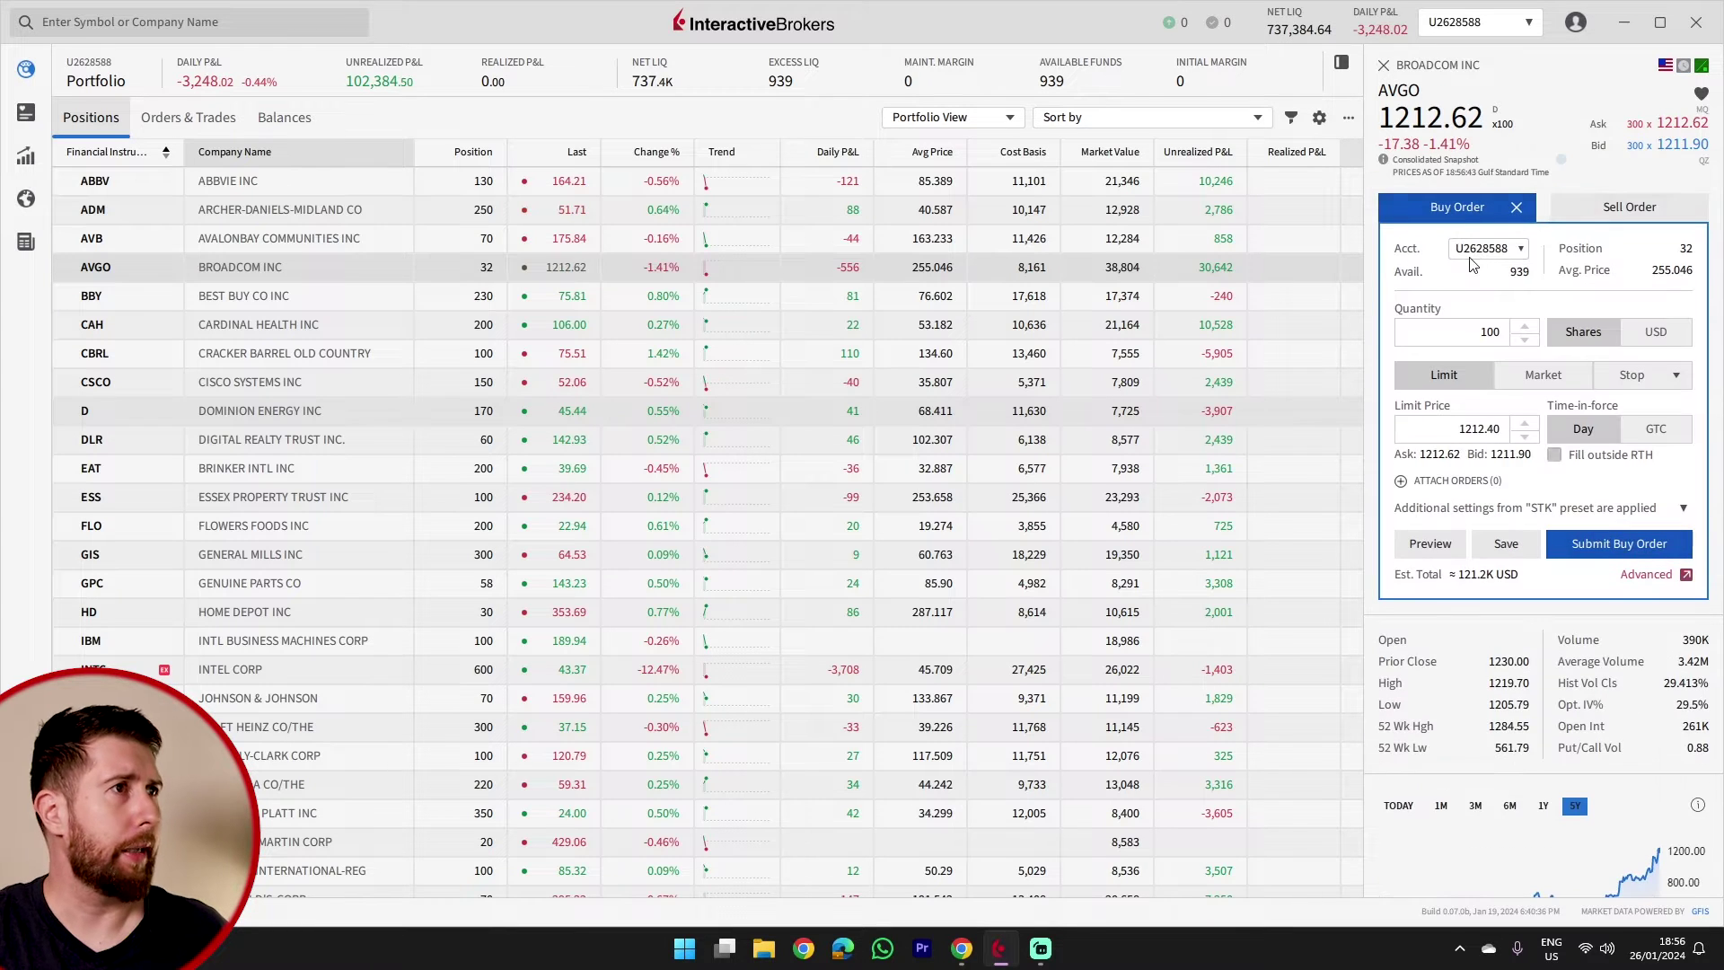
click(1676, 378)
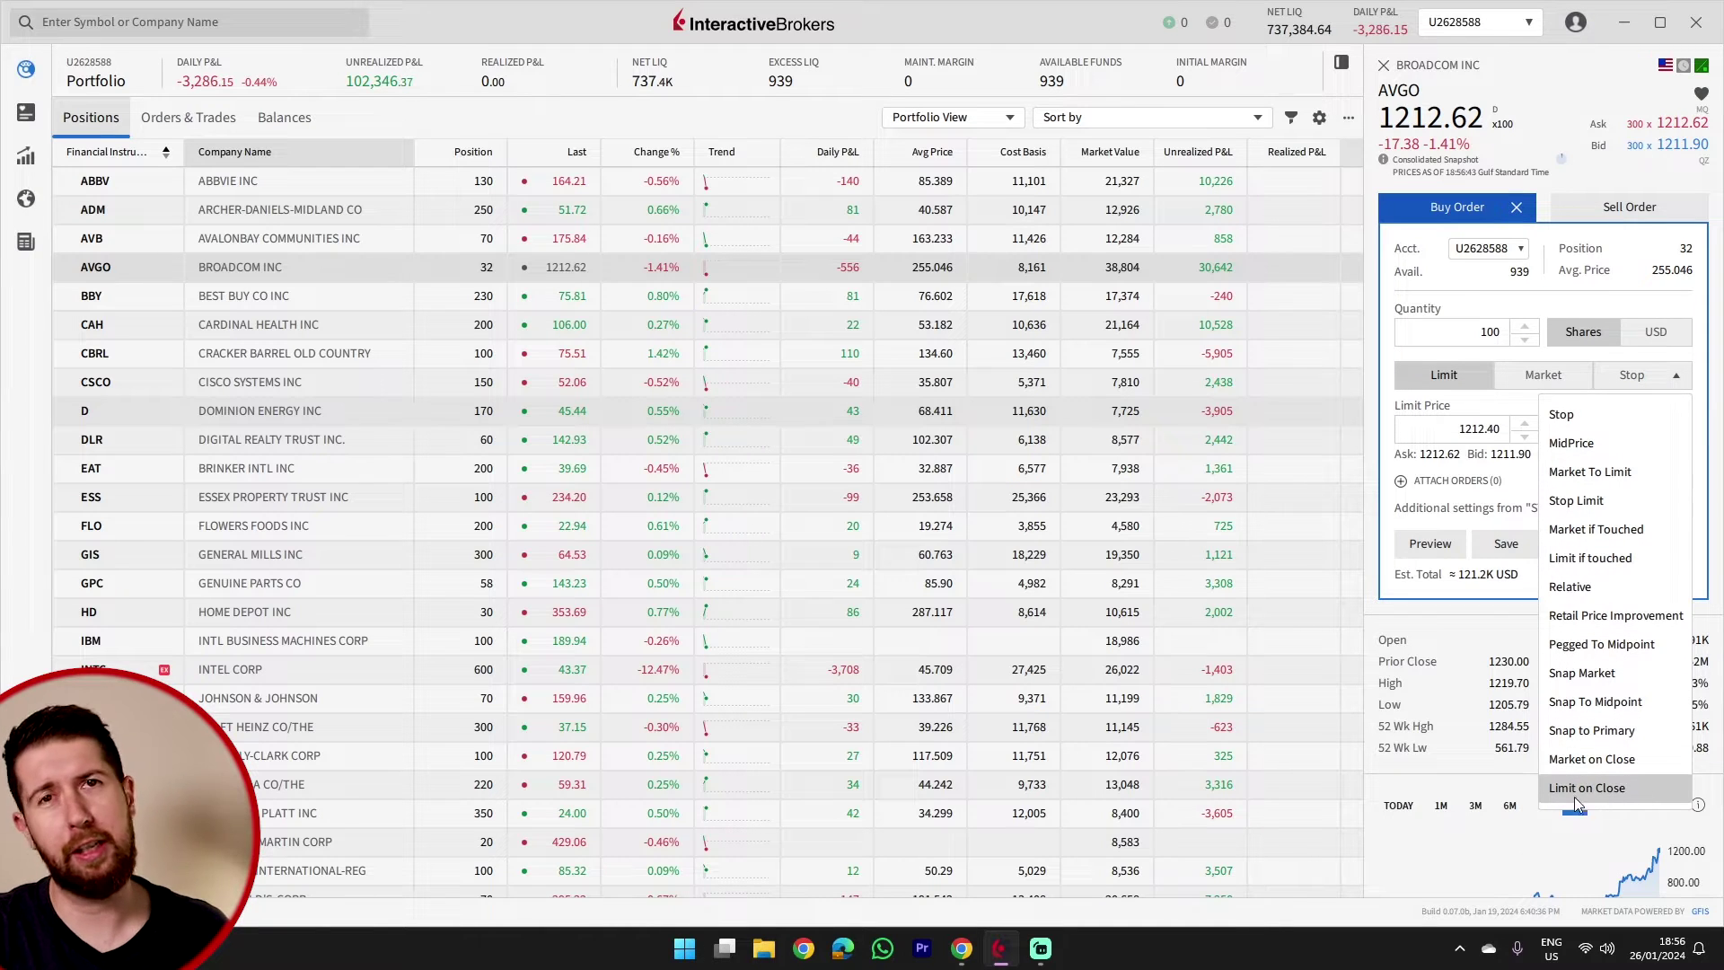
click(1444, 635)
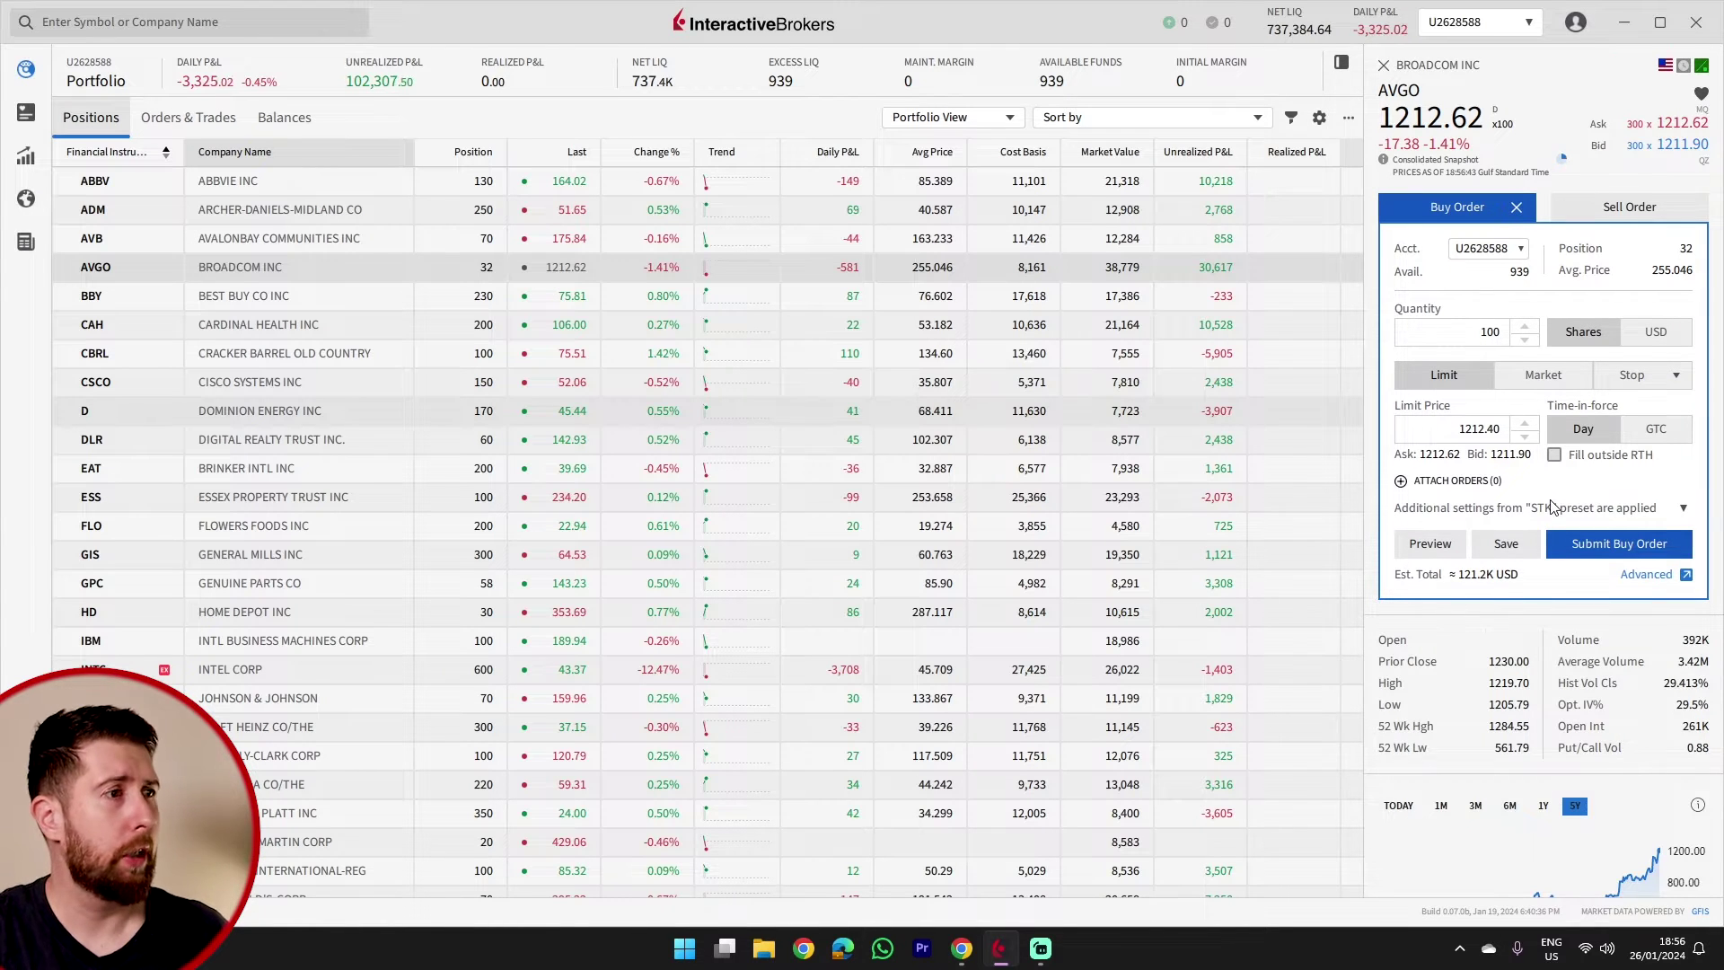
scroll(1558, 498, down, 2)
scroll(1564, 495, down, 9)
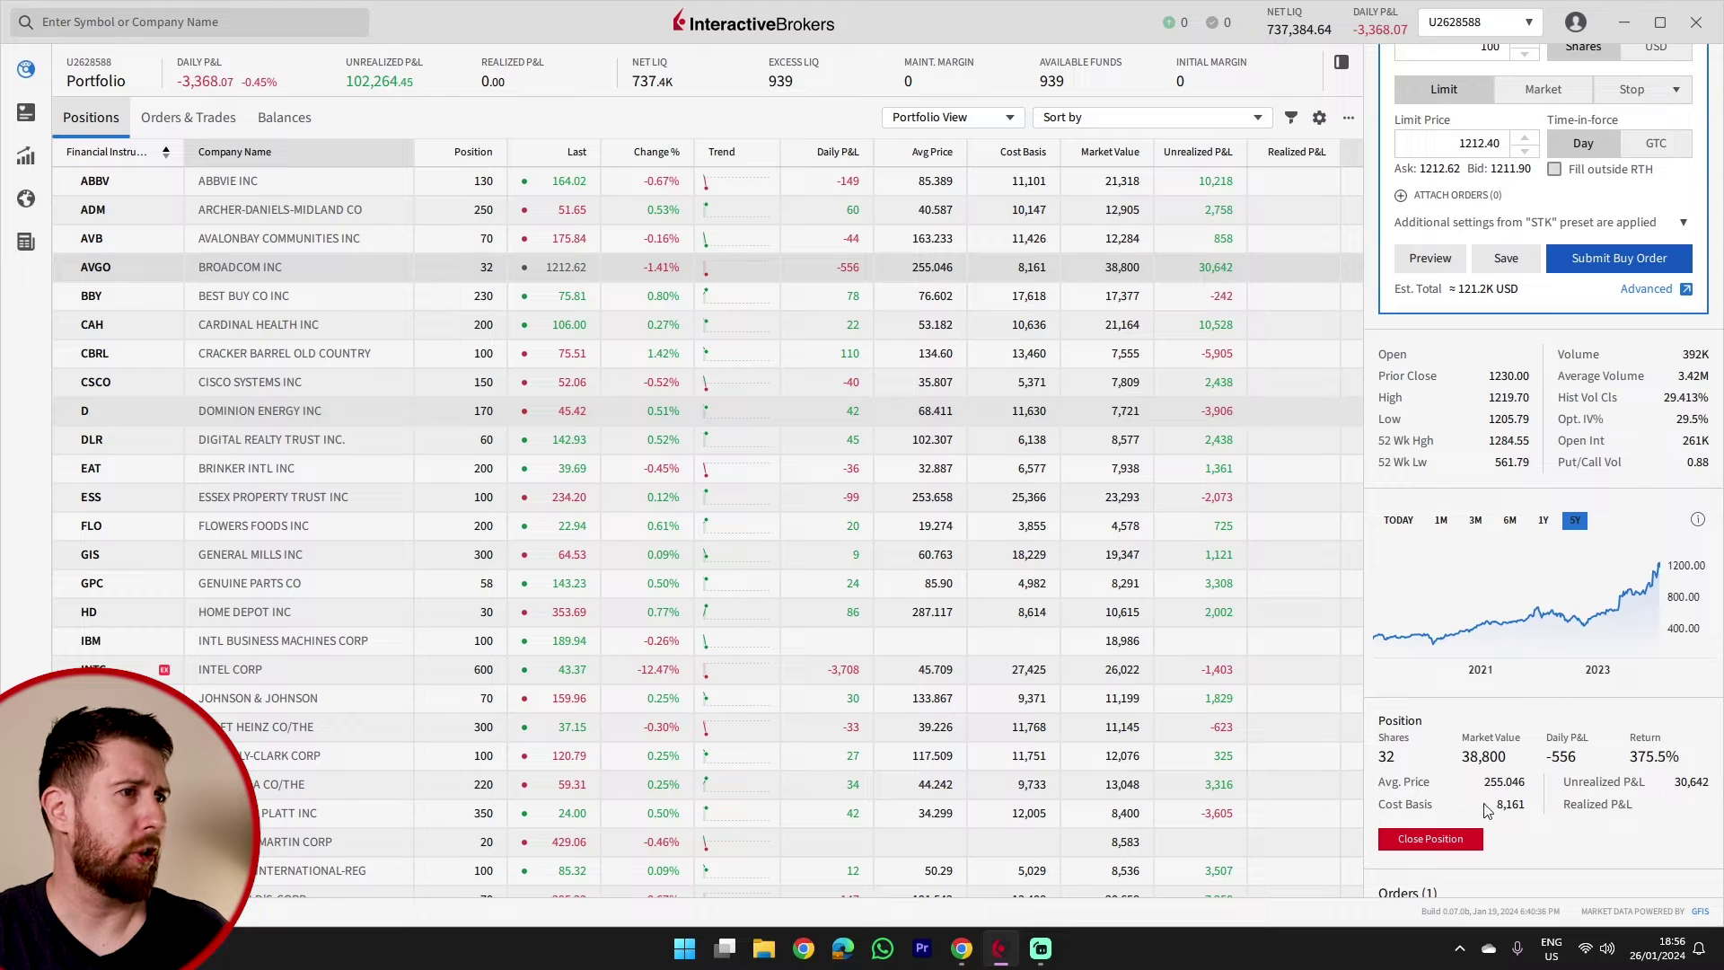
scroll(1468, 620, down, 2)
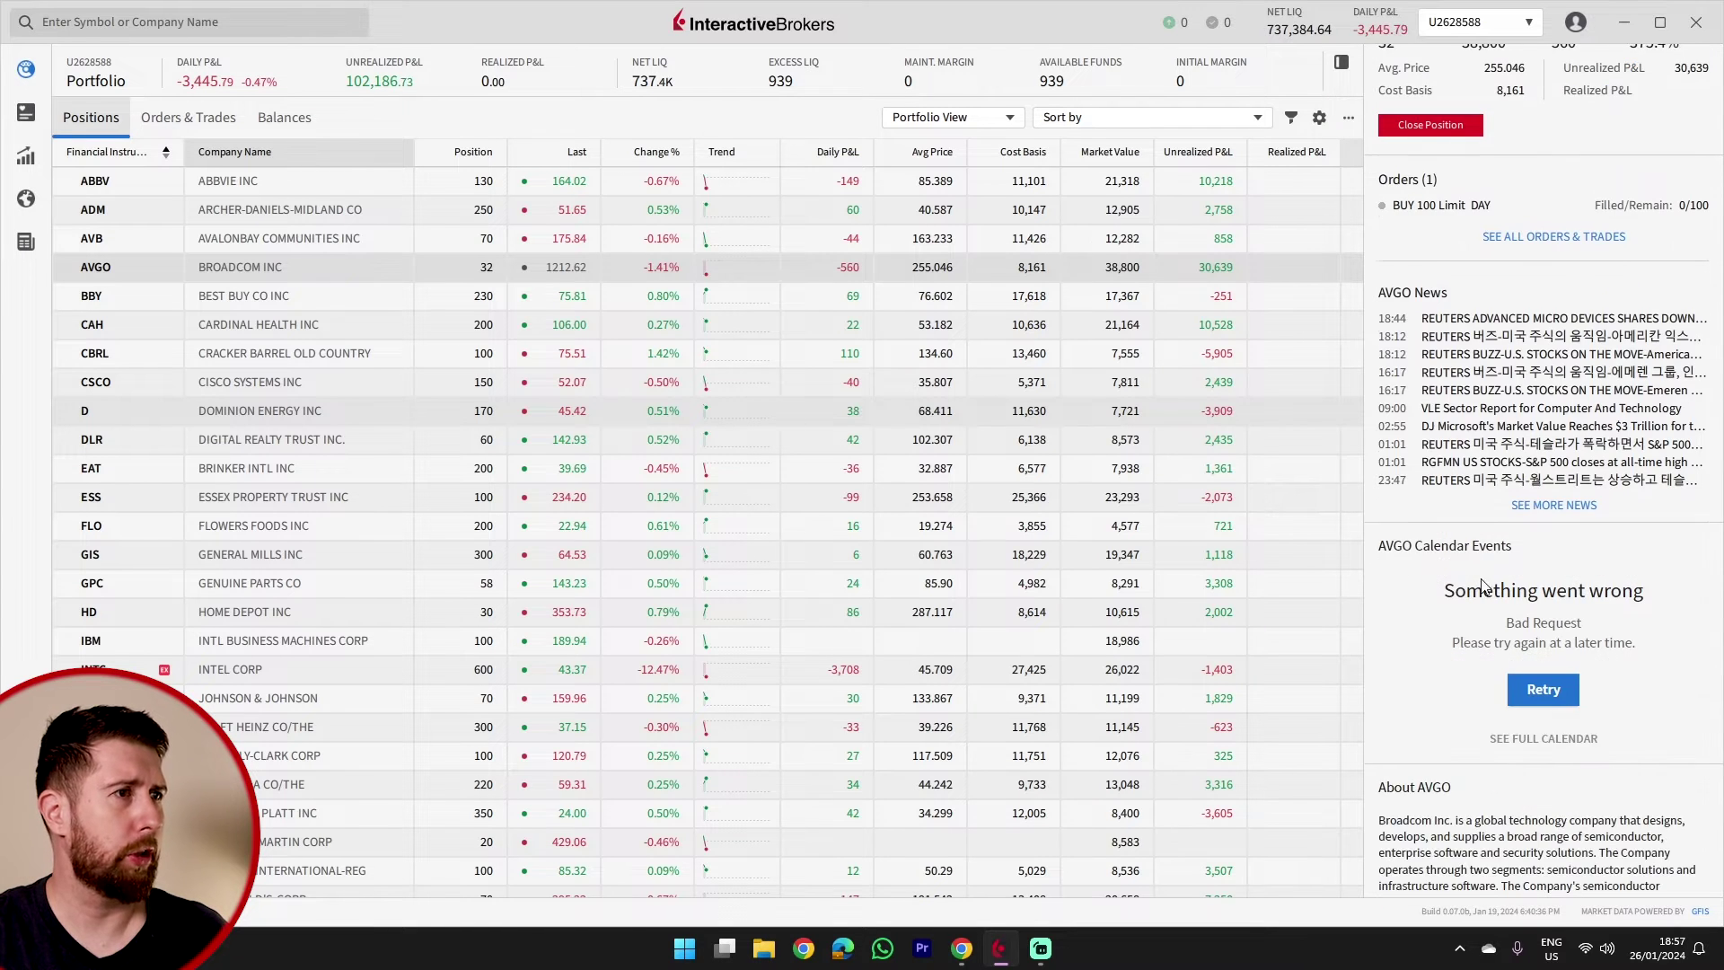
scroll(1527, 405, up, 6)
scroll(1534, 395, up, 8)
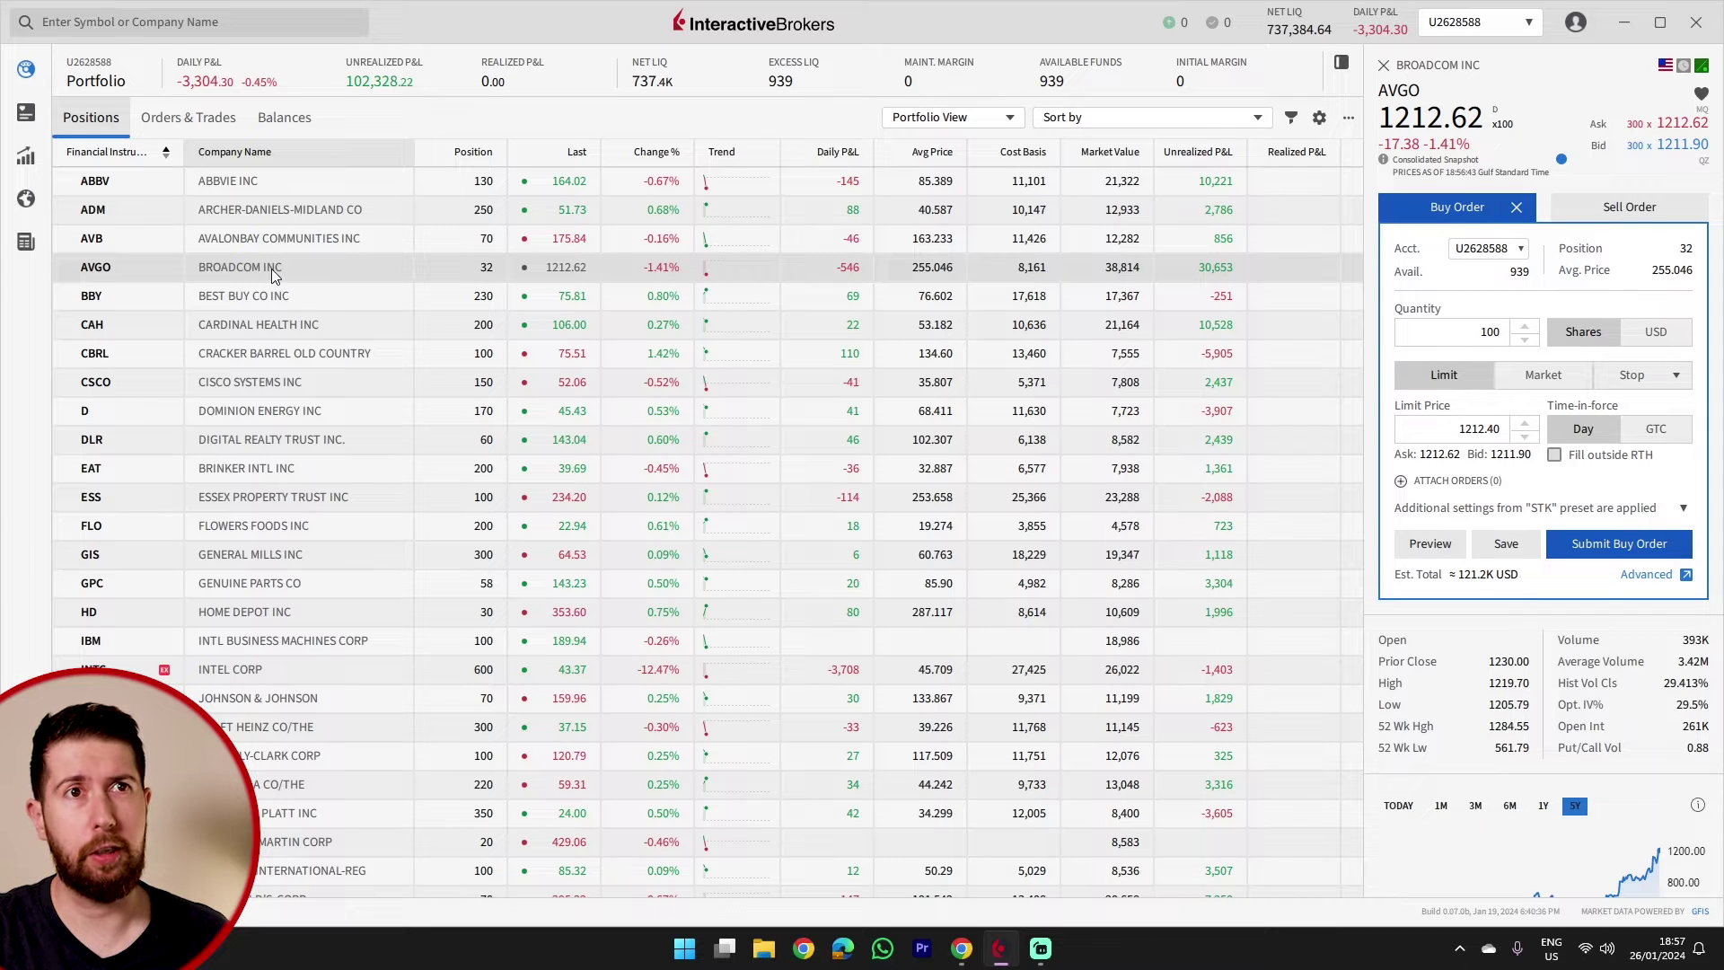
Step: Open Broadcom's 4-hour price chart and show the multi-chart layout options
double_click(267, 266)
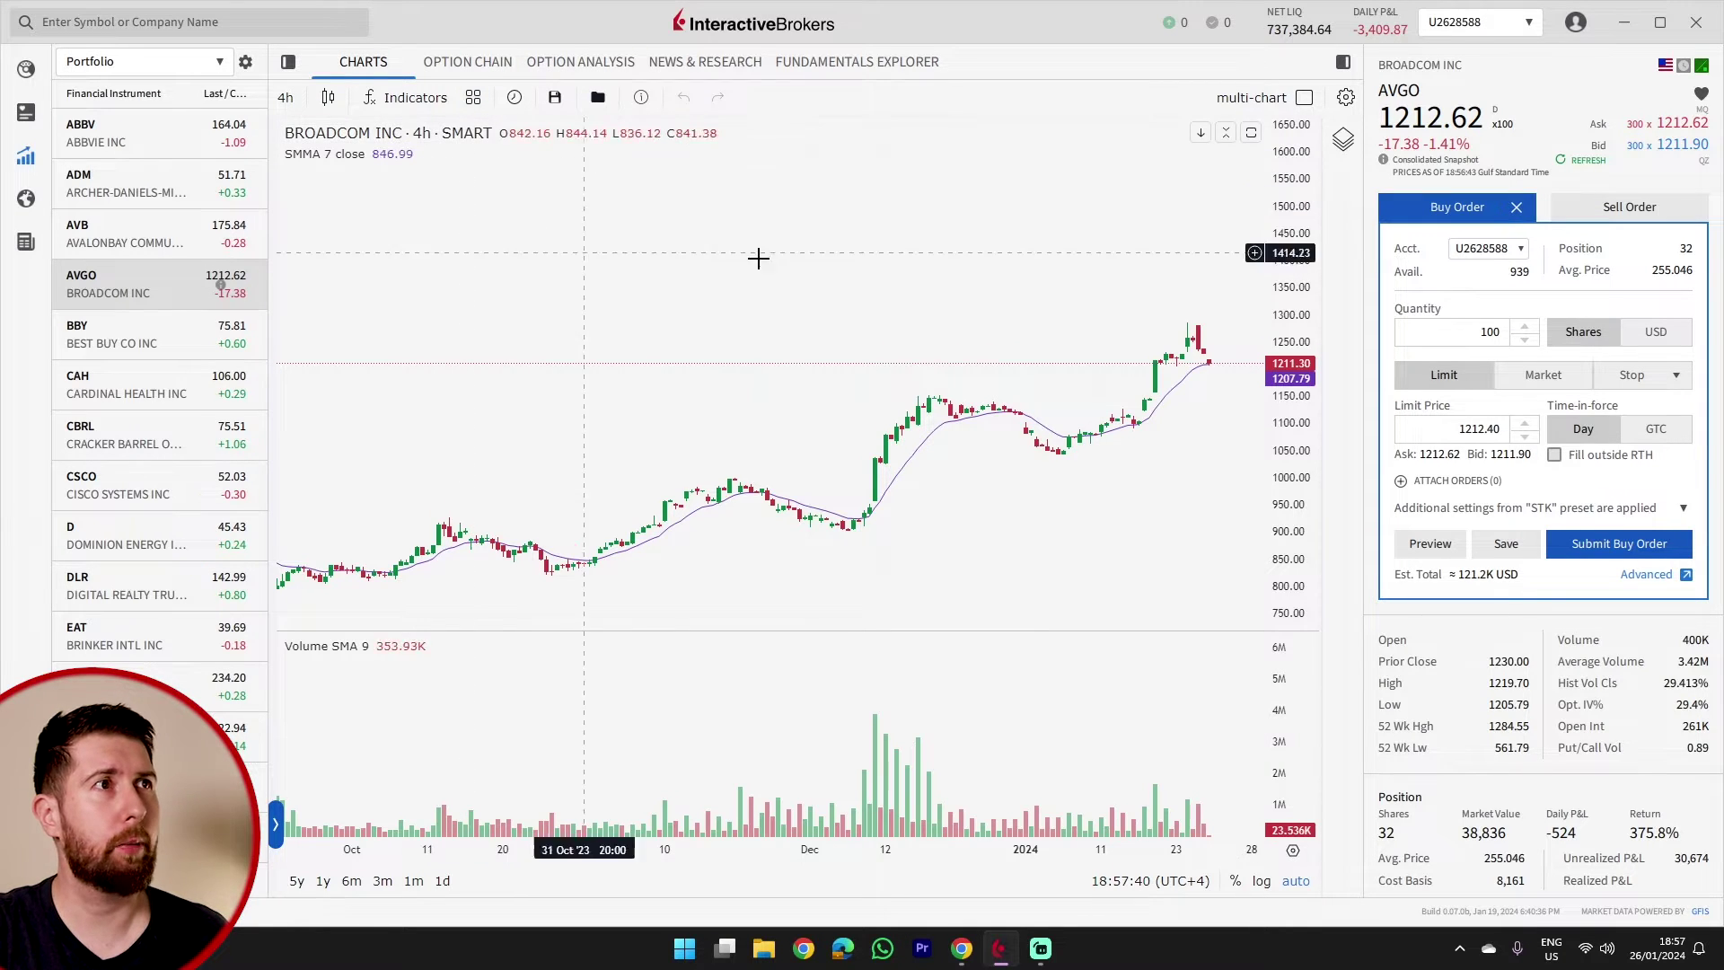
click(1303, 100)
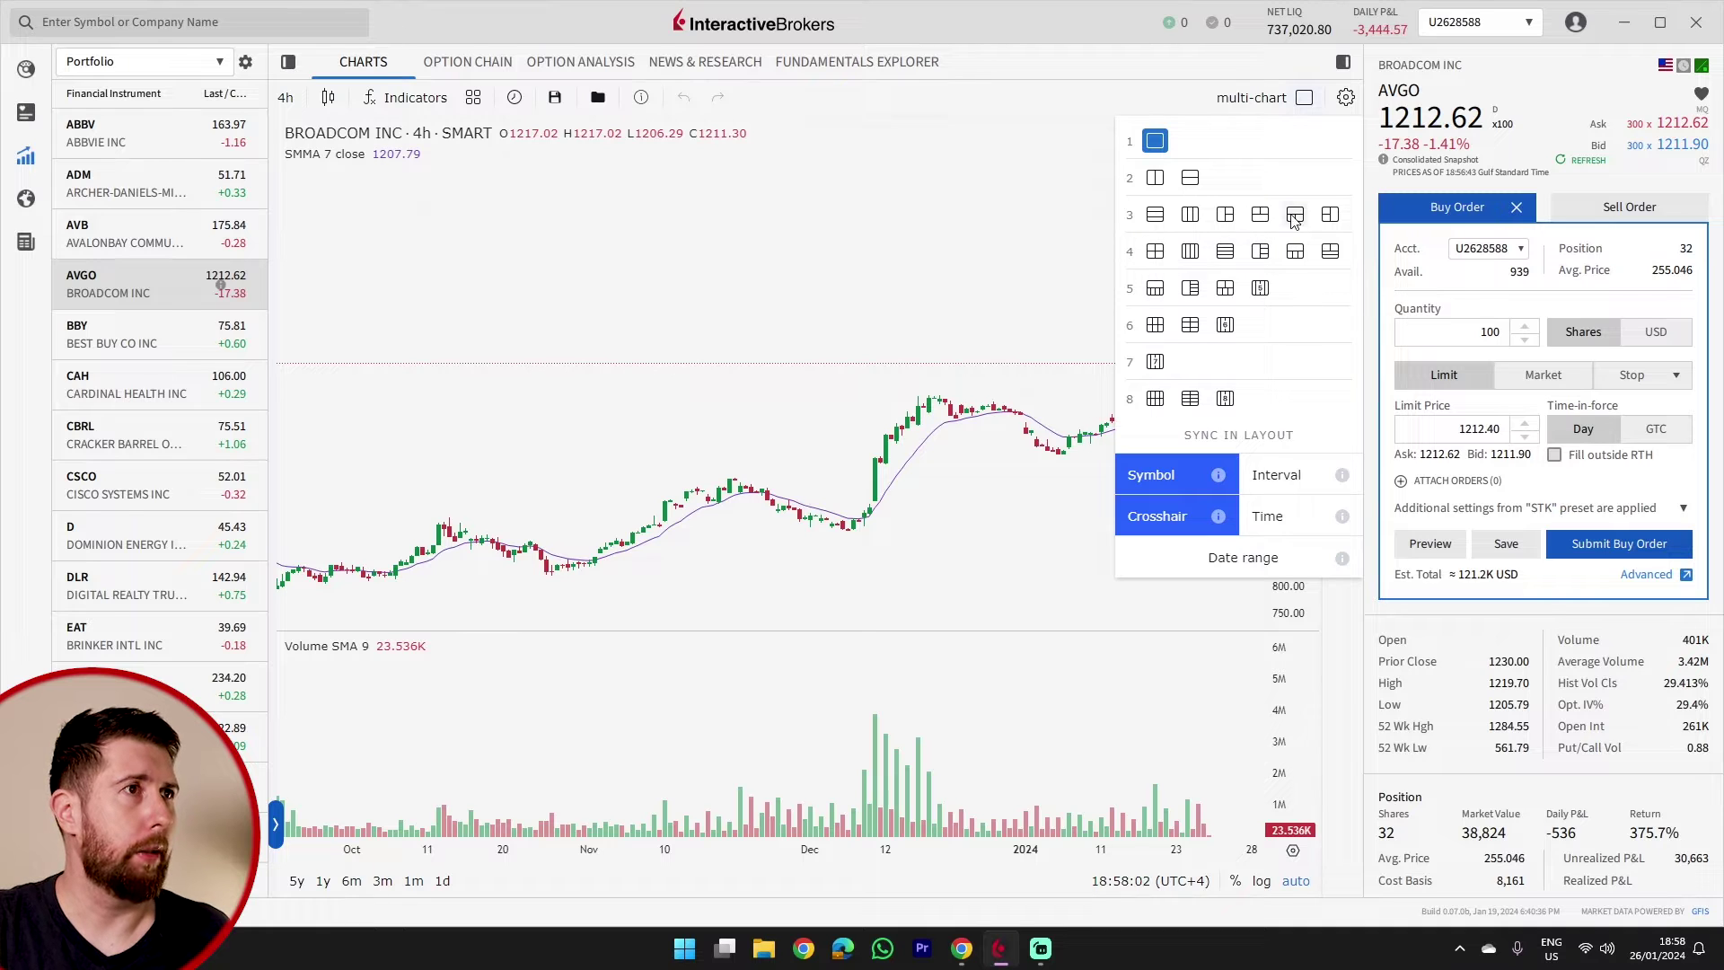
Step: Split the view into four Broadcom charts and make the top-right one a line chart
click(1155, 252)
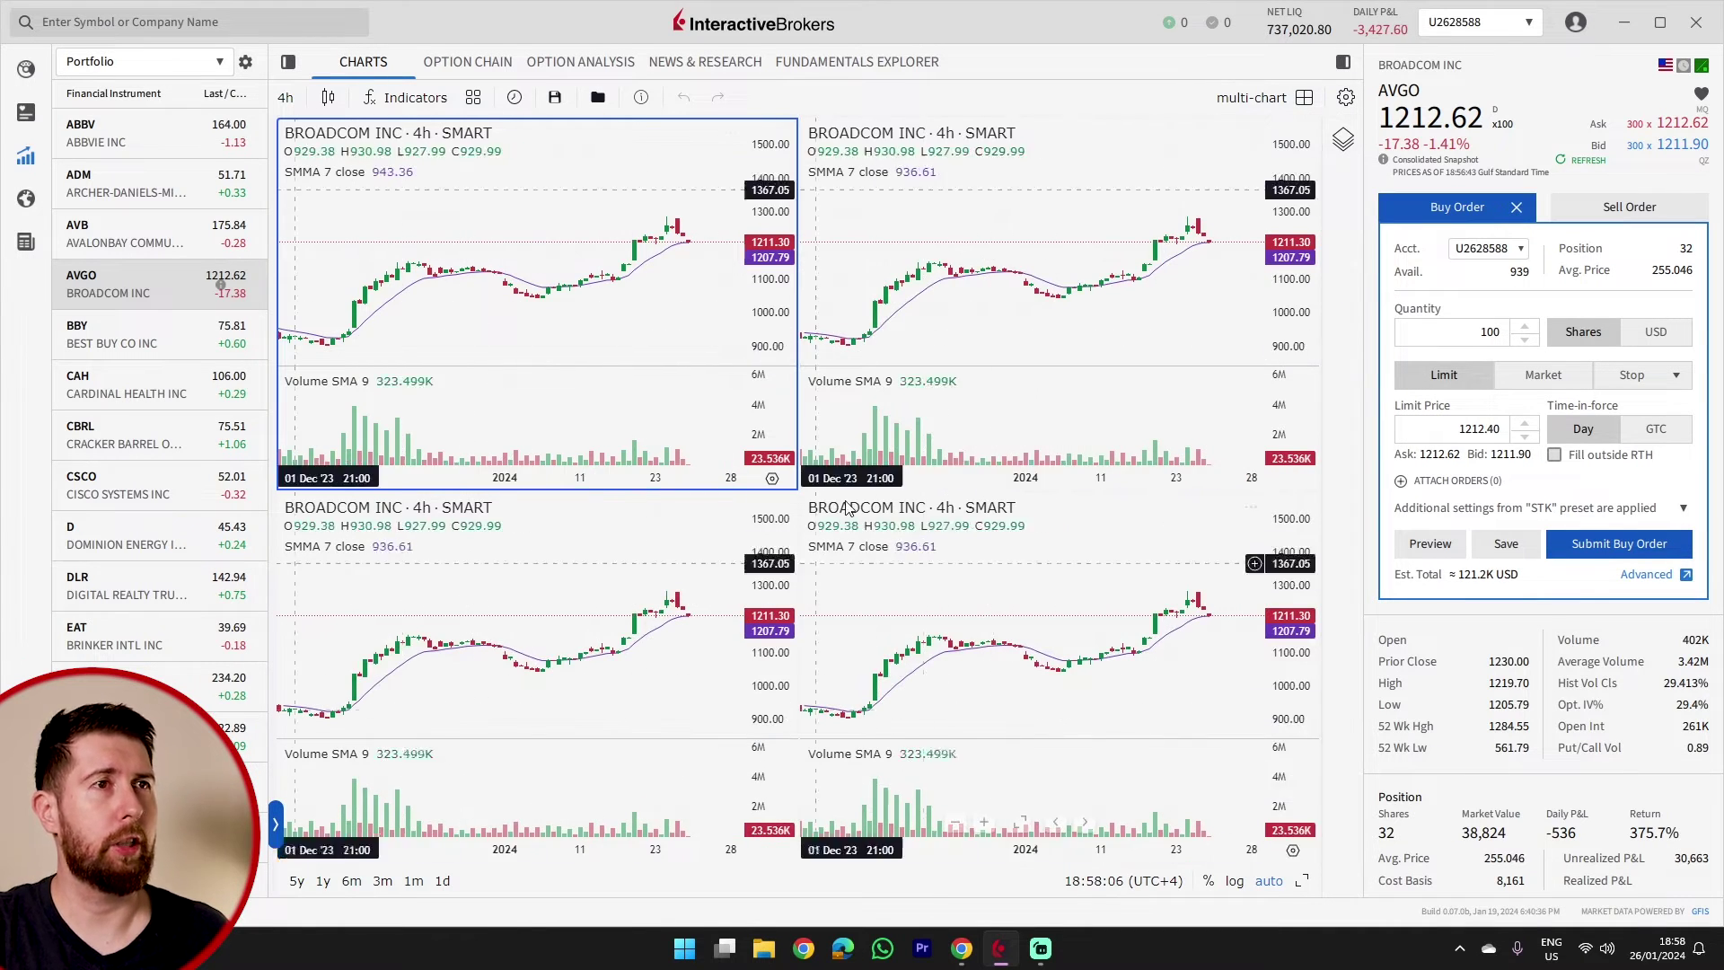
click(988, 359)
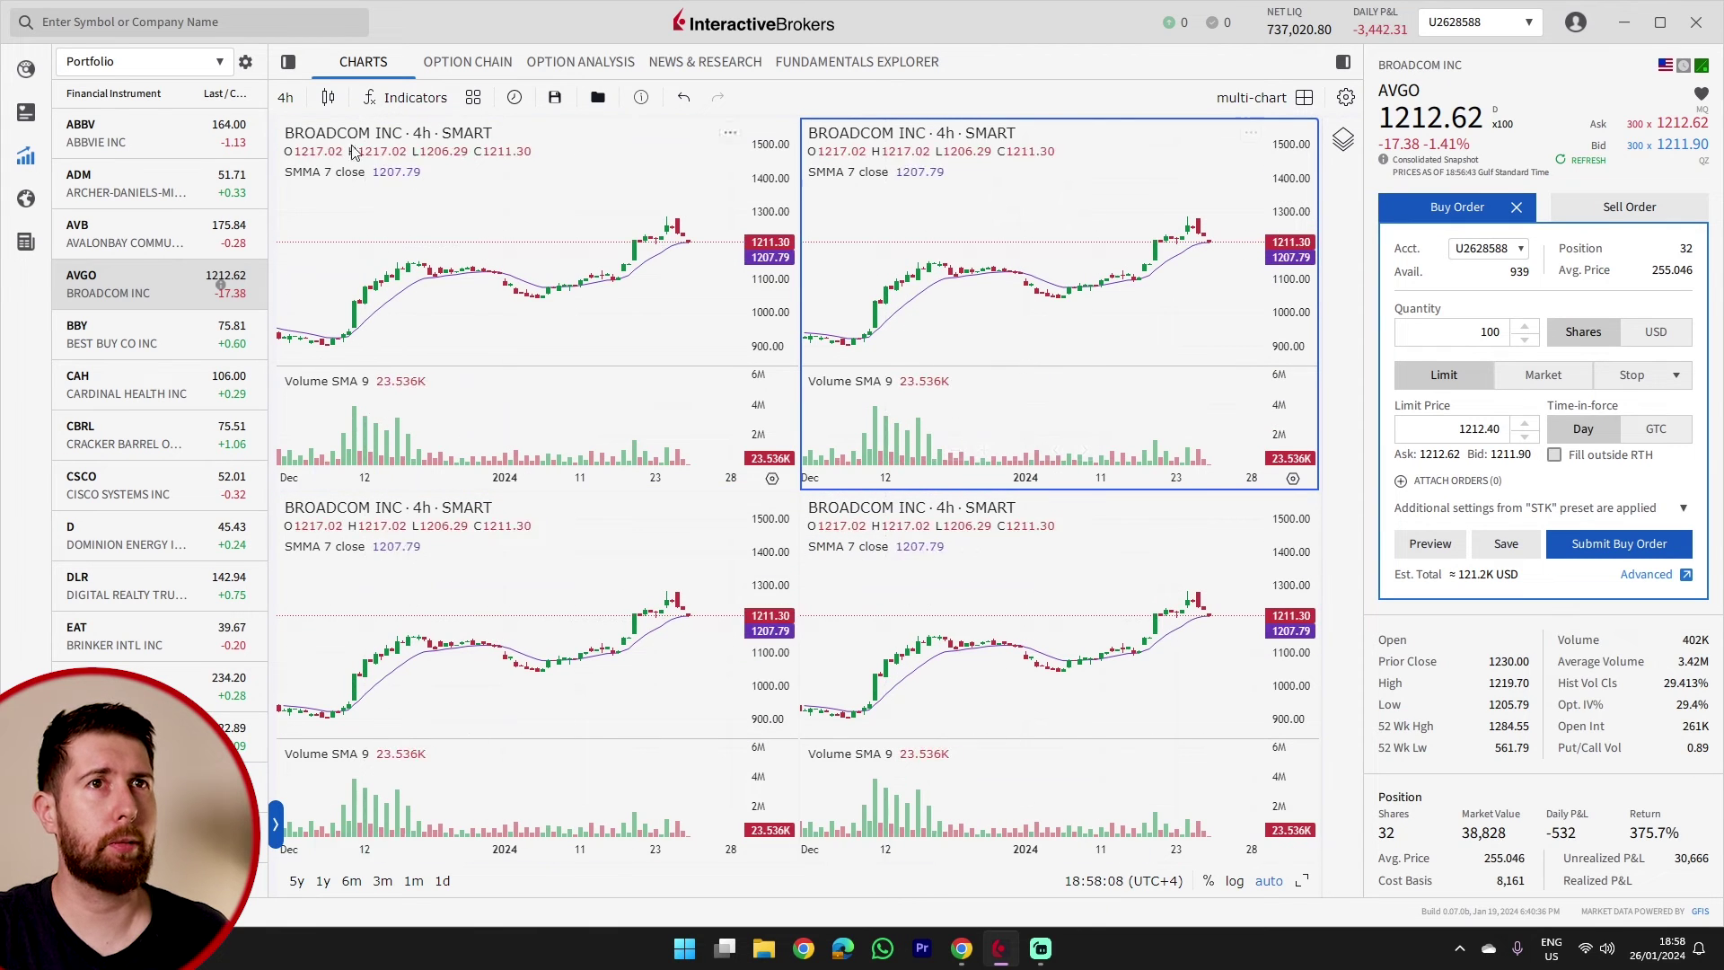
click(329, 98)
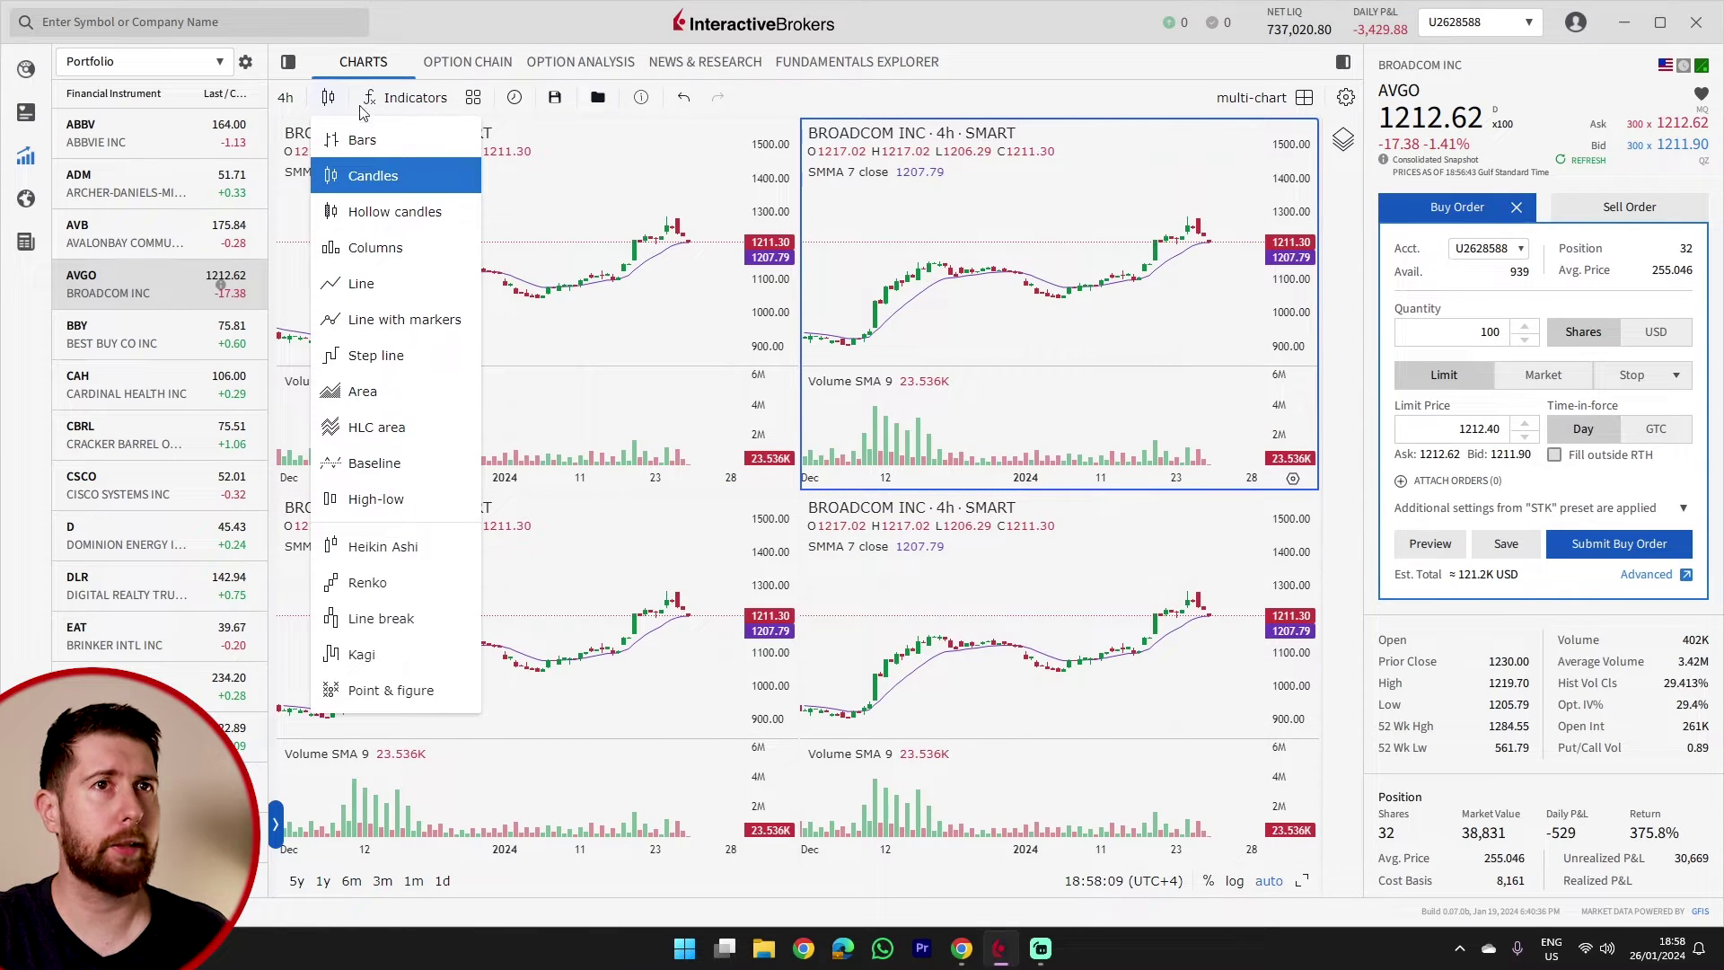
click(400, 283)
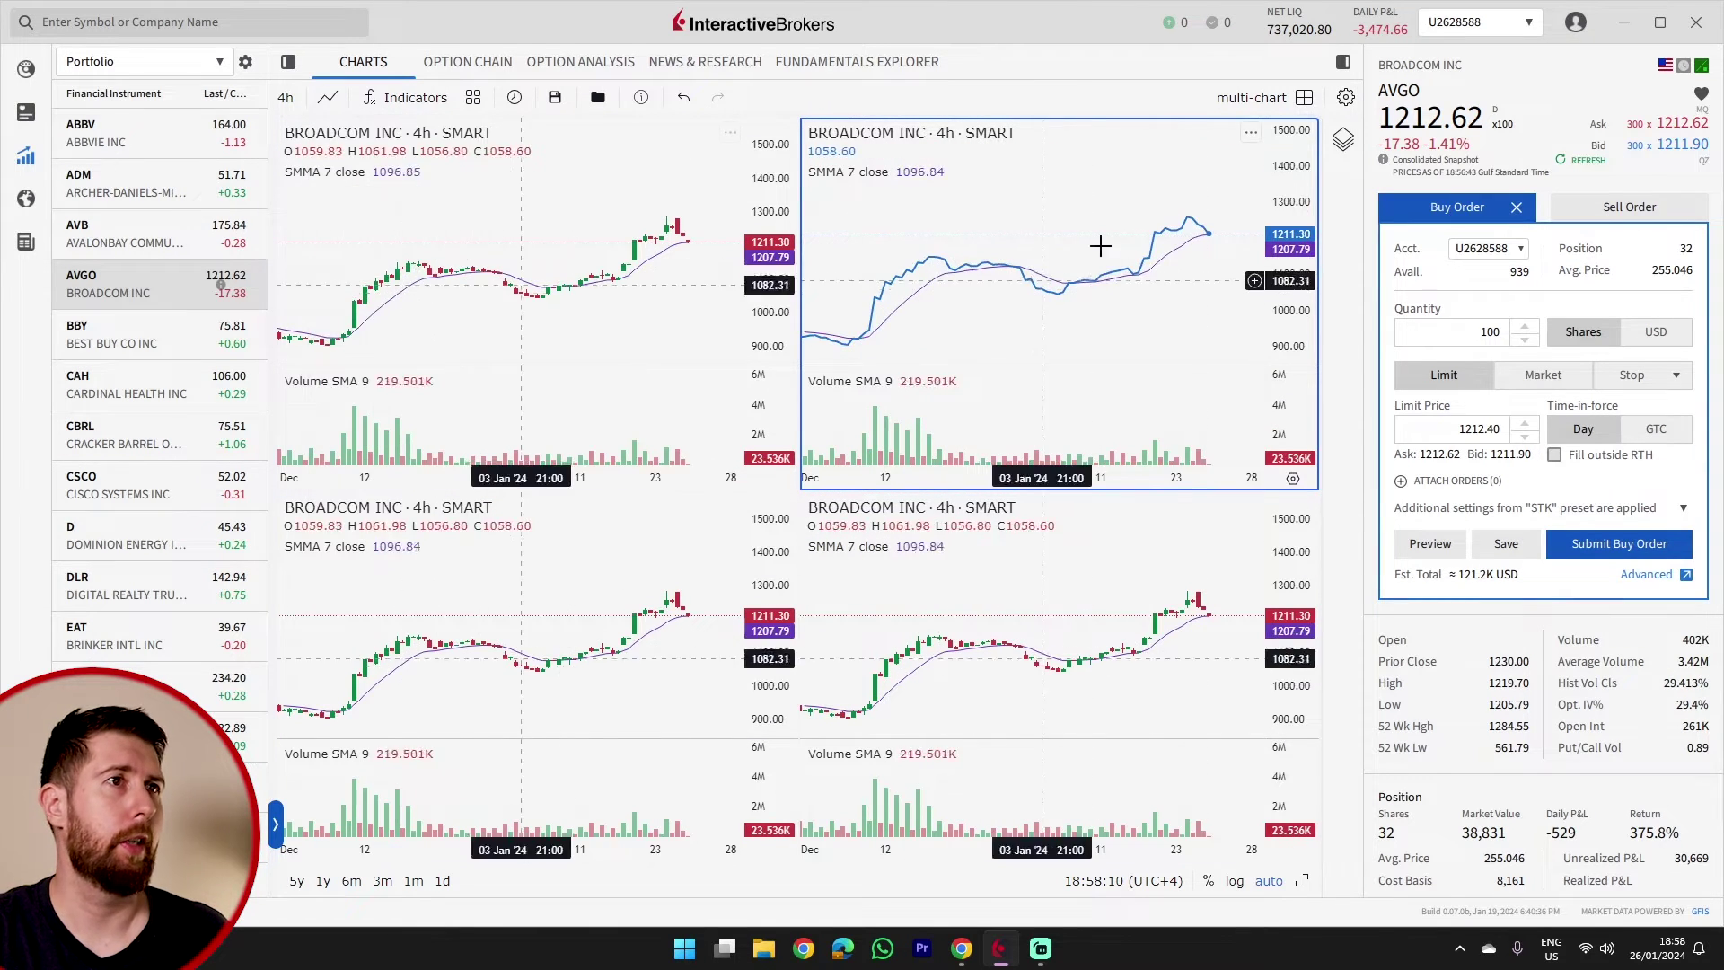
Step: Add Bollinger Bands to the bottom-right chart, then return to a single-chart layout
click(1068, 596)
click(408, 100)
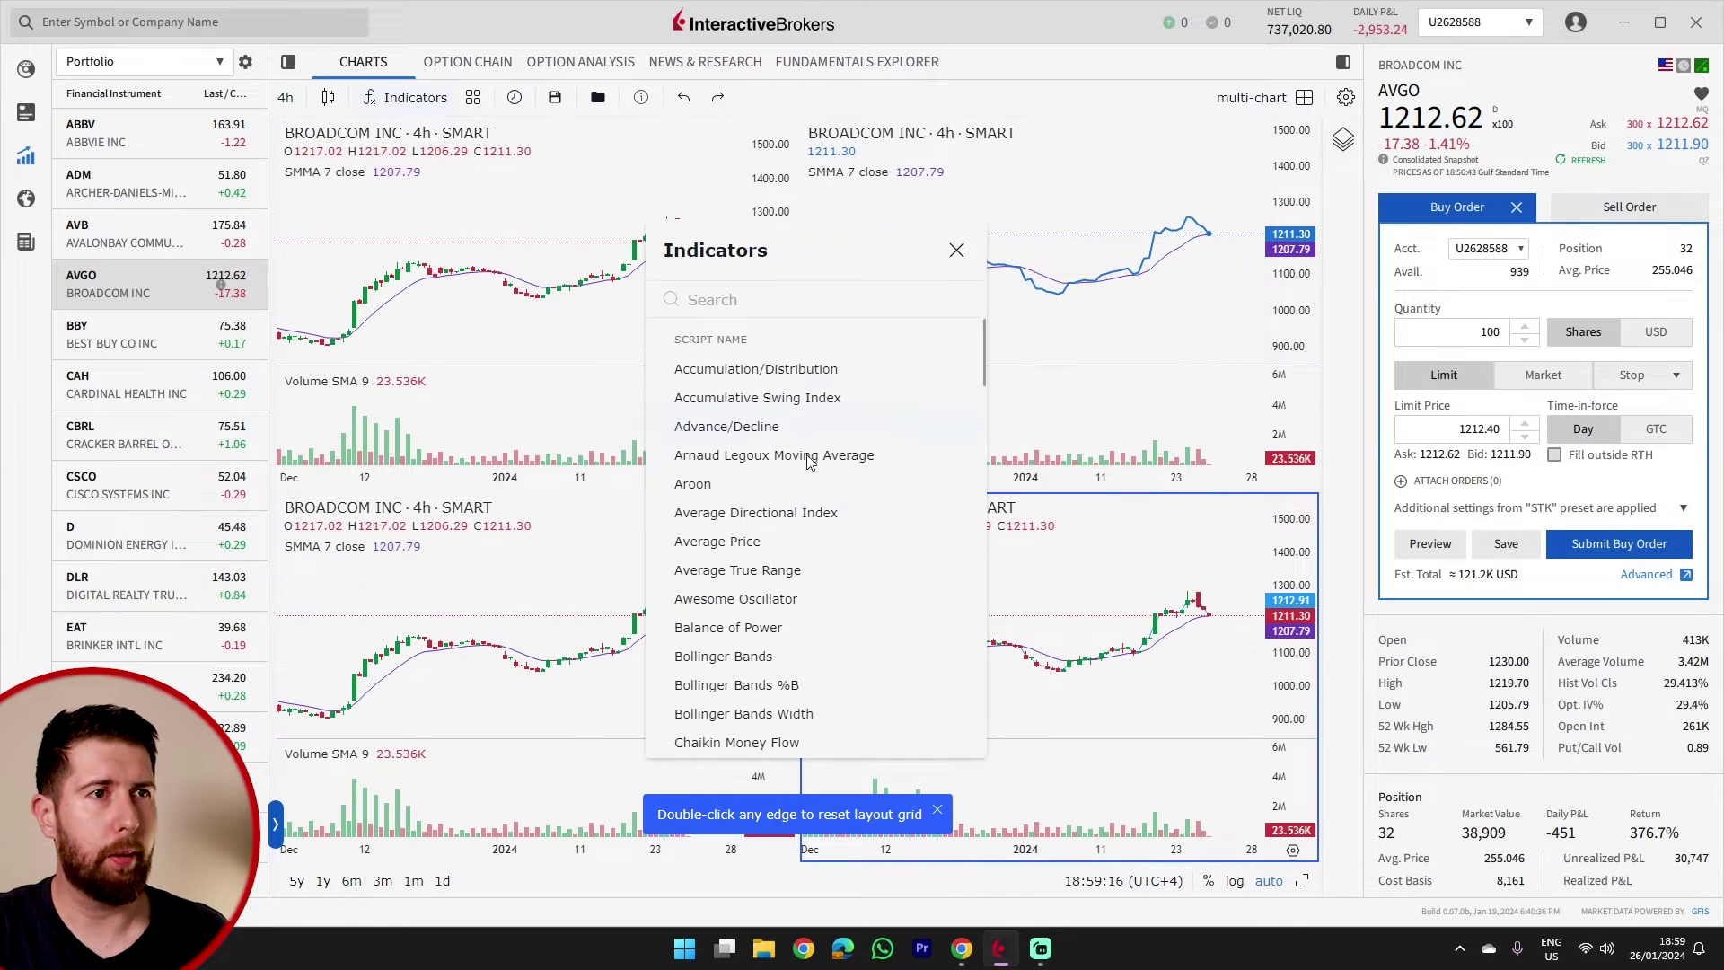
click(784, 660)
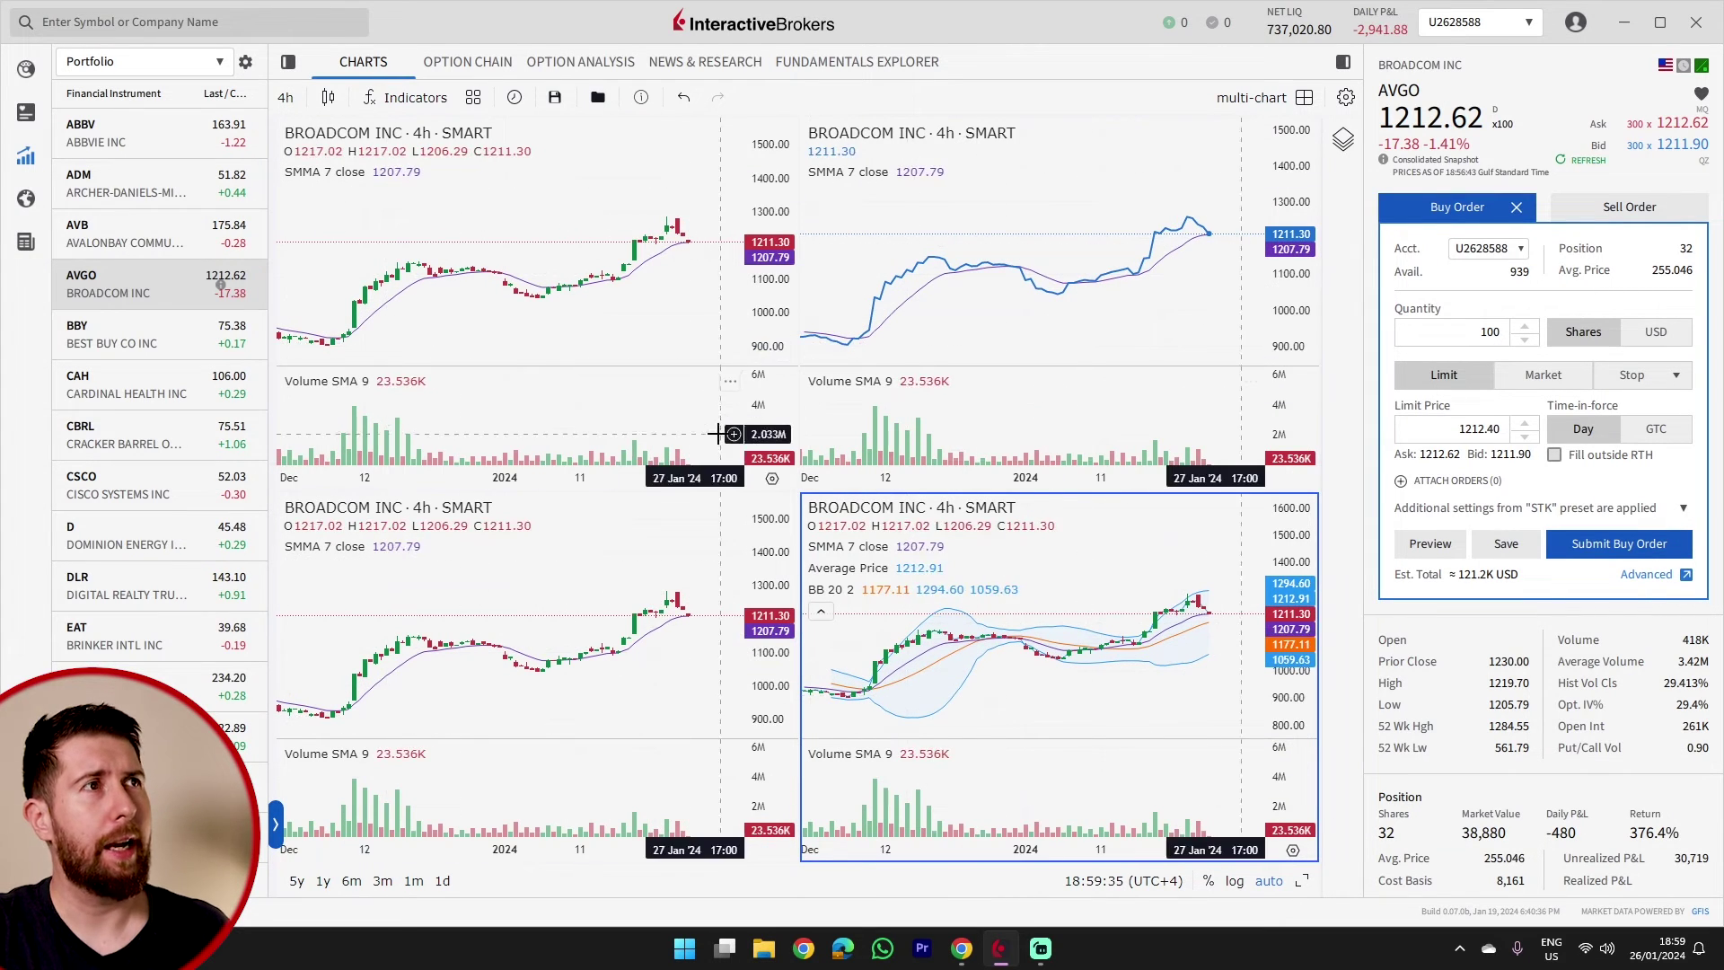
click(1304, 97)
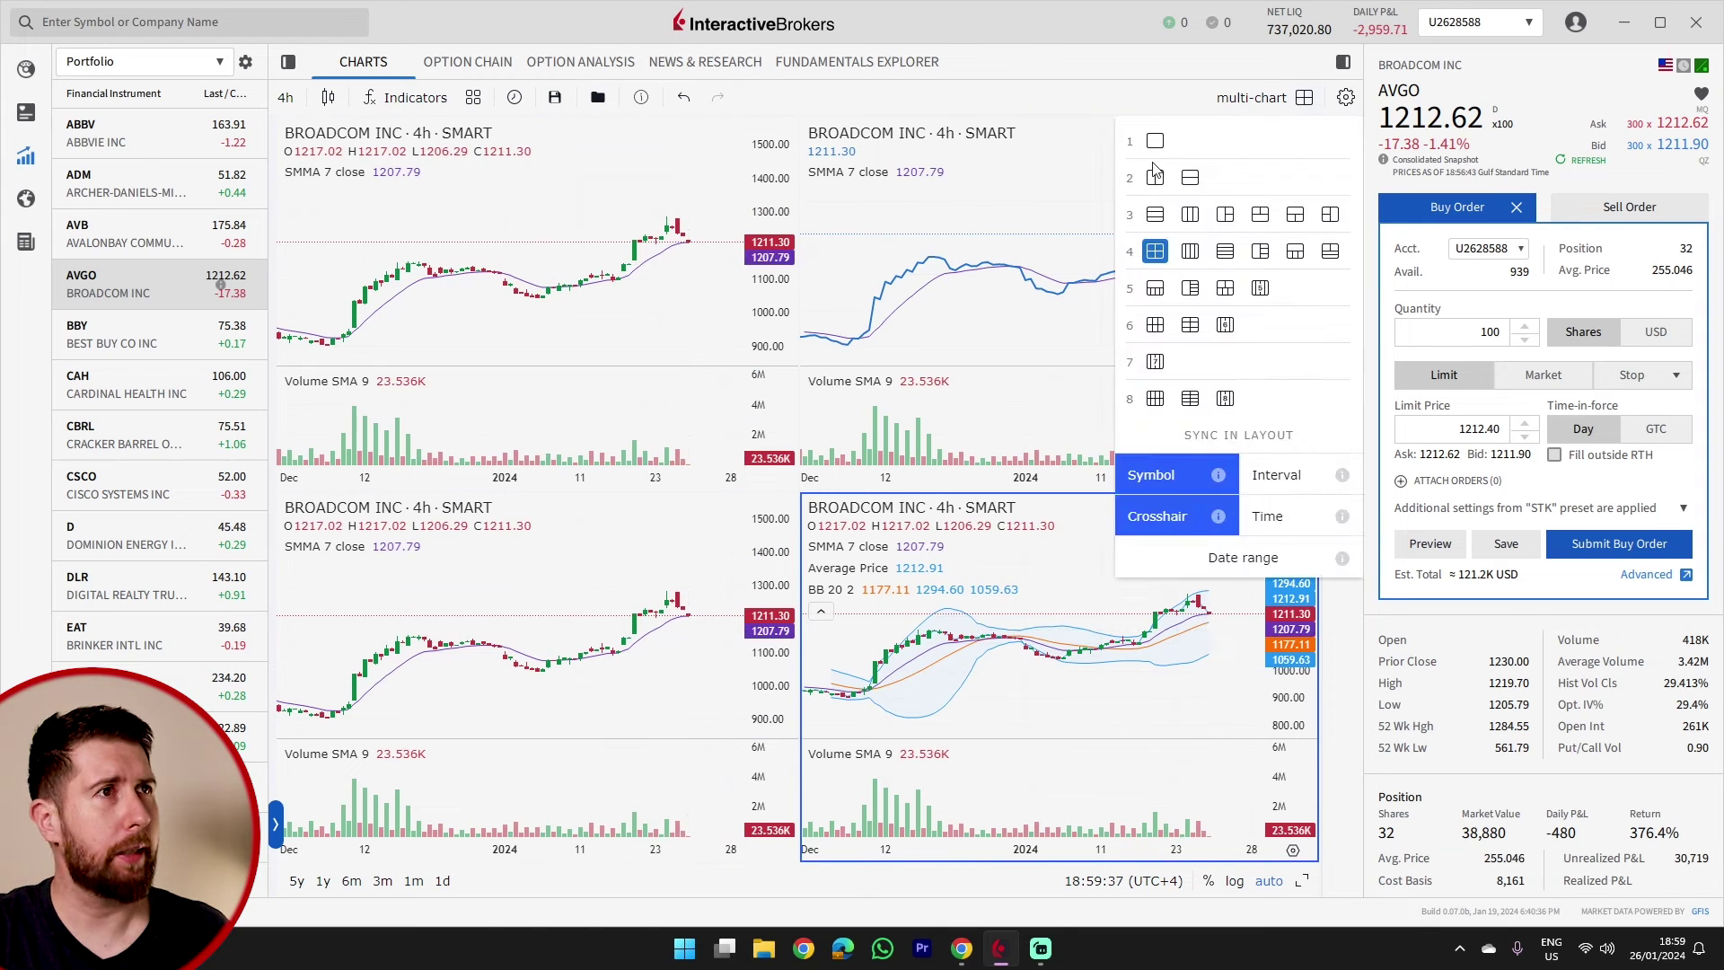
click(1170, 141)
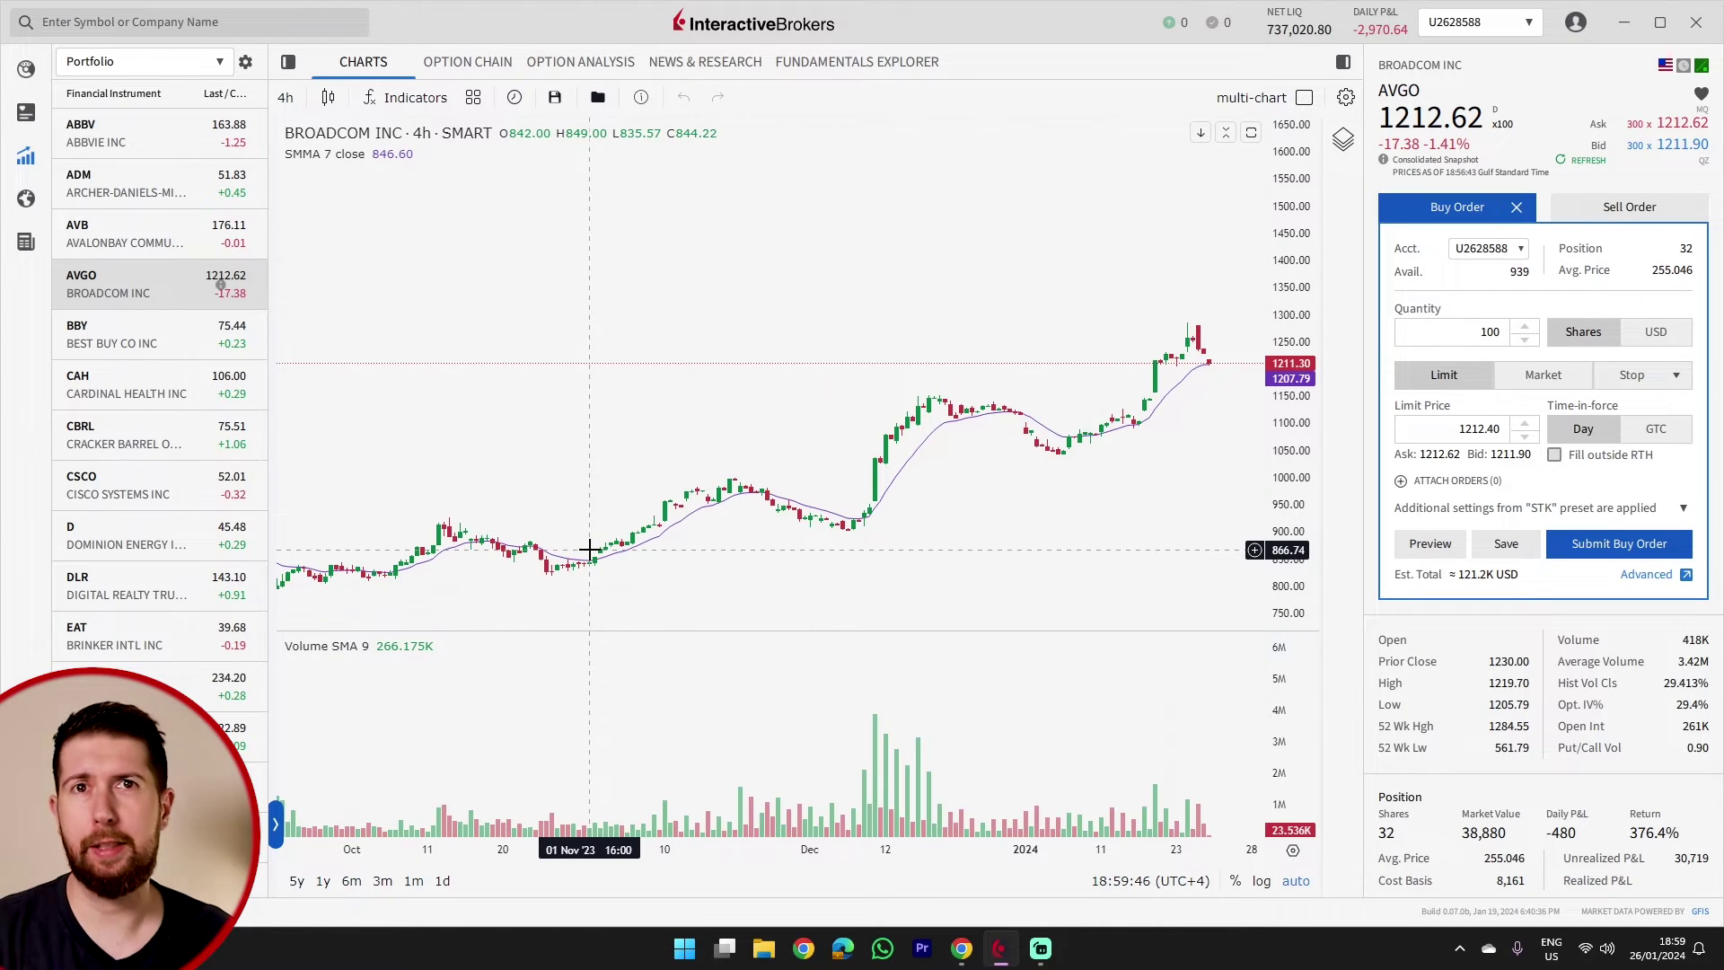
Step: Show 20 strikes of AVGO's Feb 16 '24 option chain and start selling the 1180 put
click(478, 63)
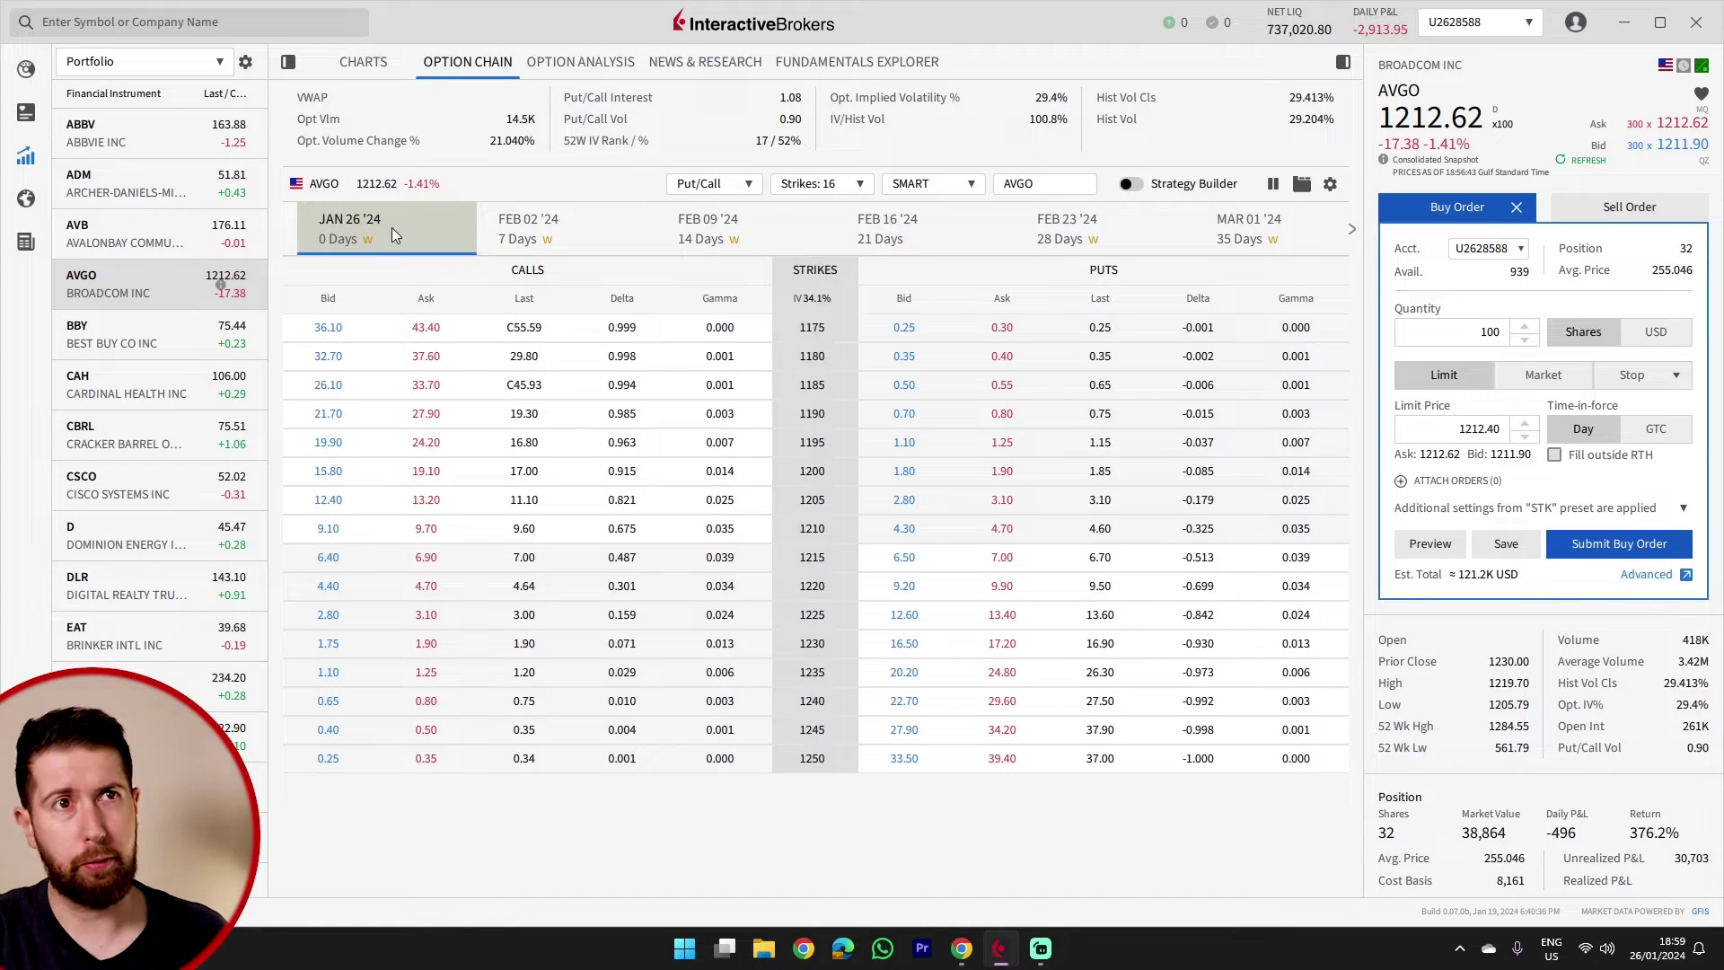
click(900, 237)
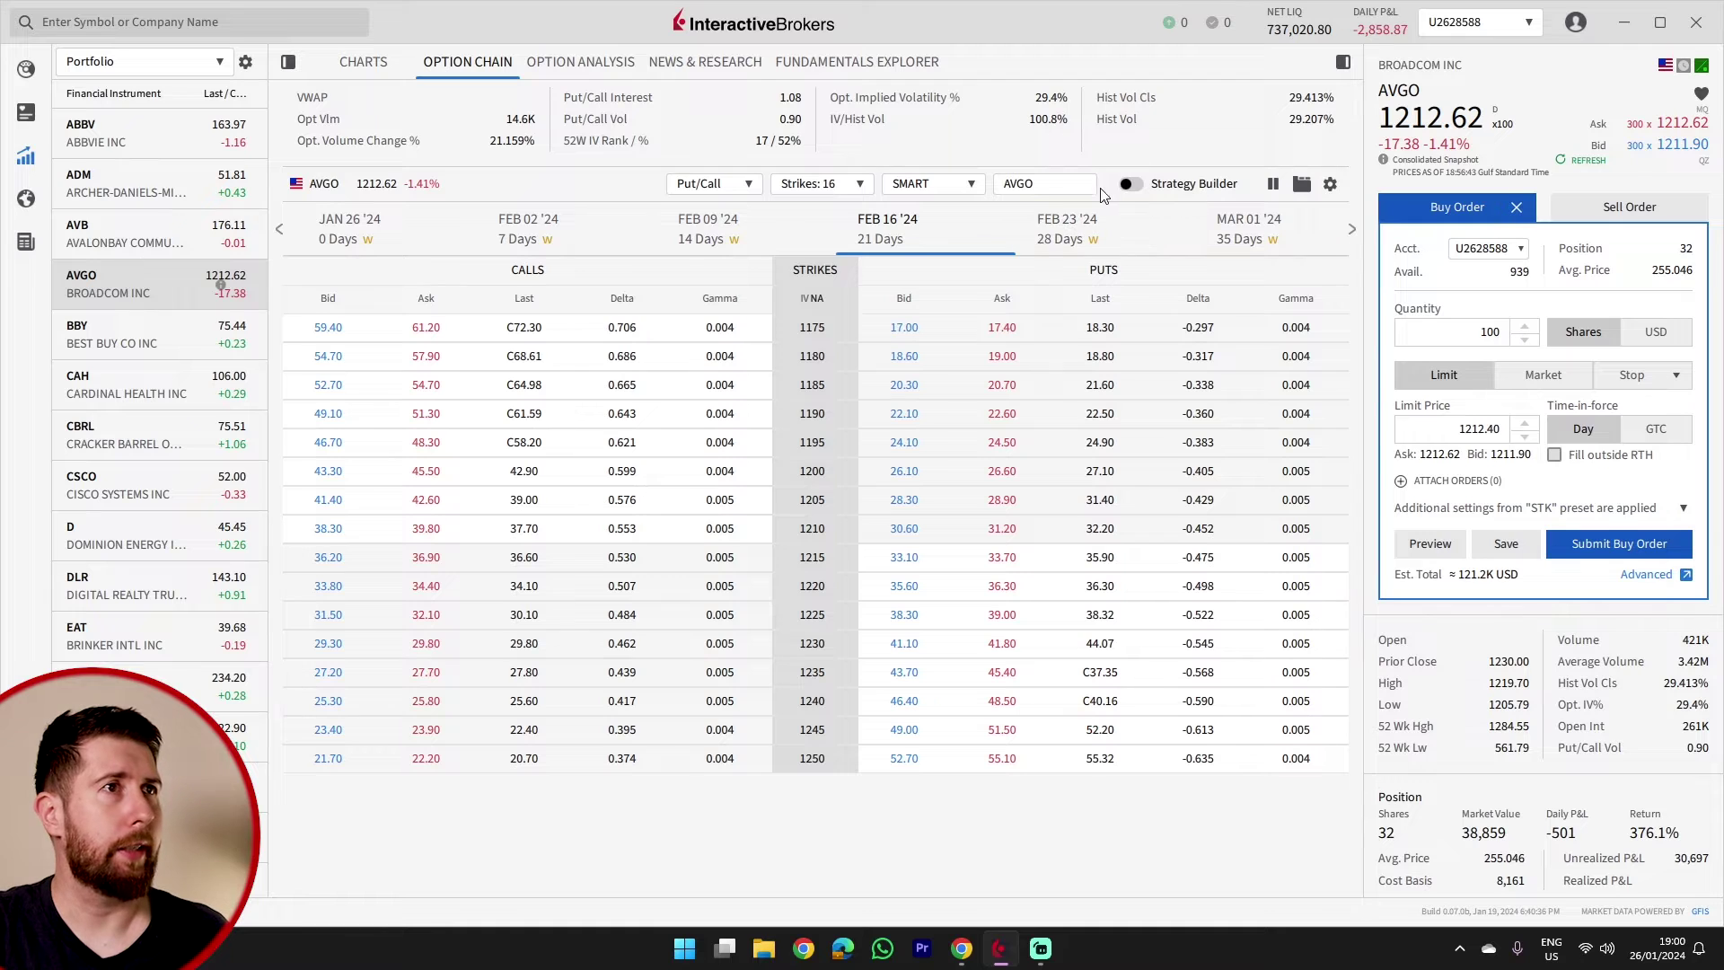
click(858, 185)
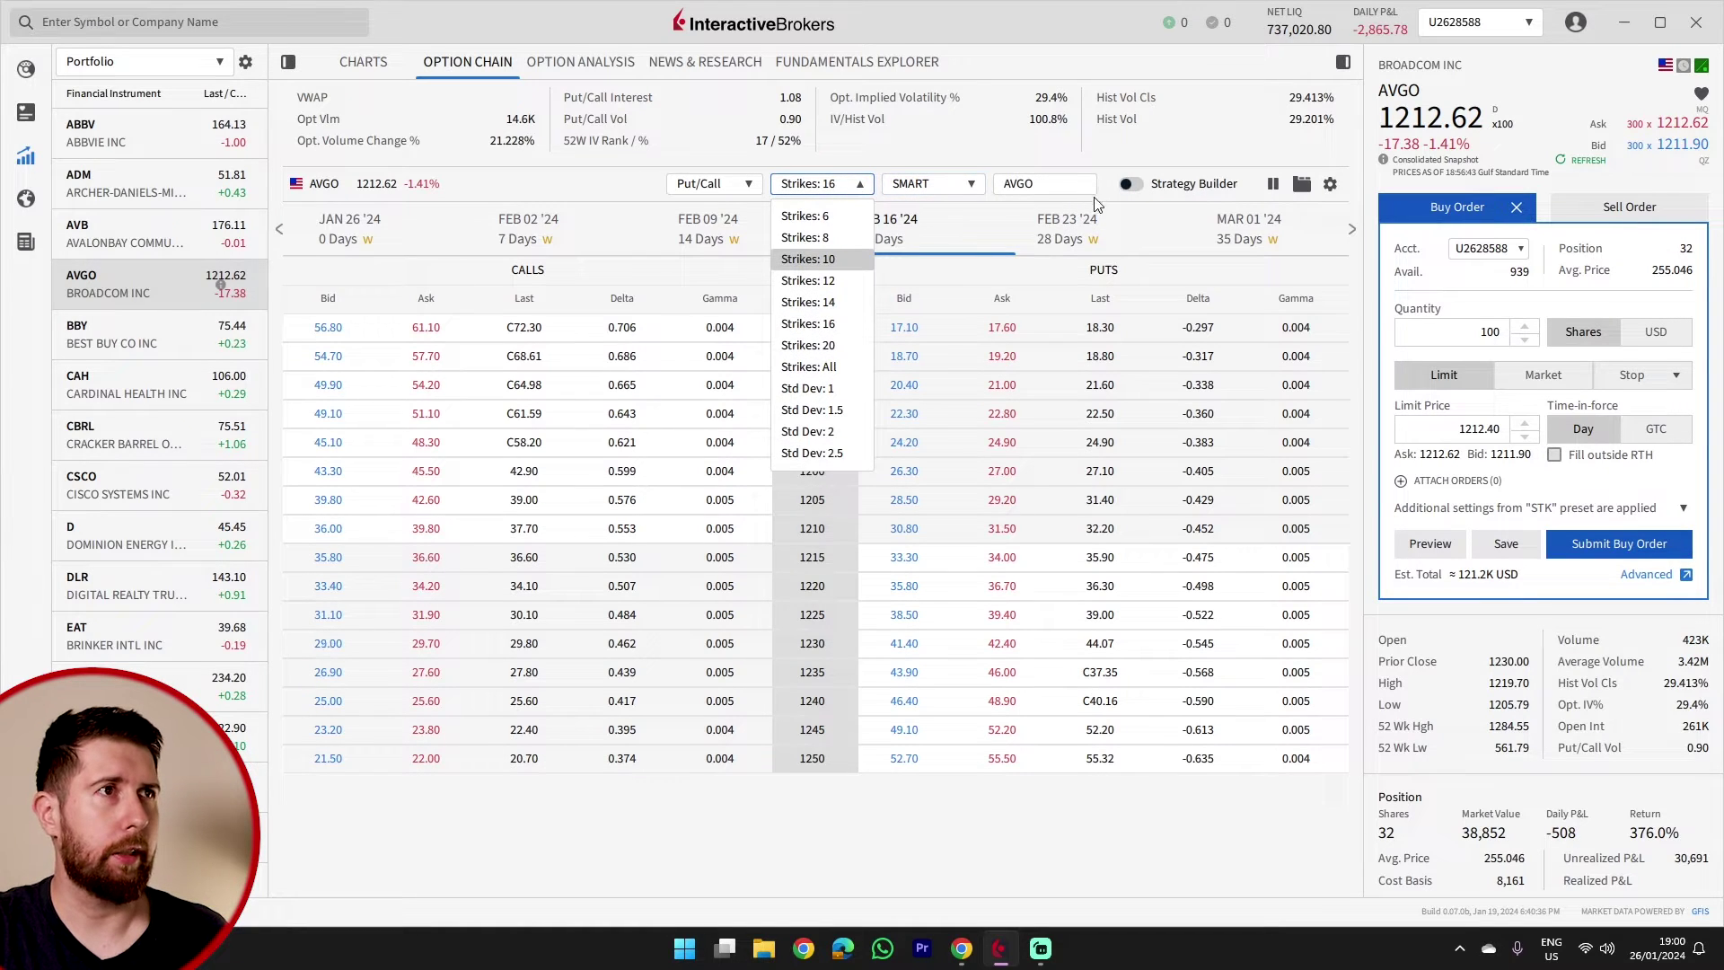
click(854, 348)
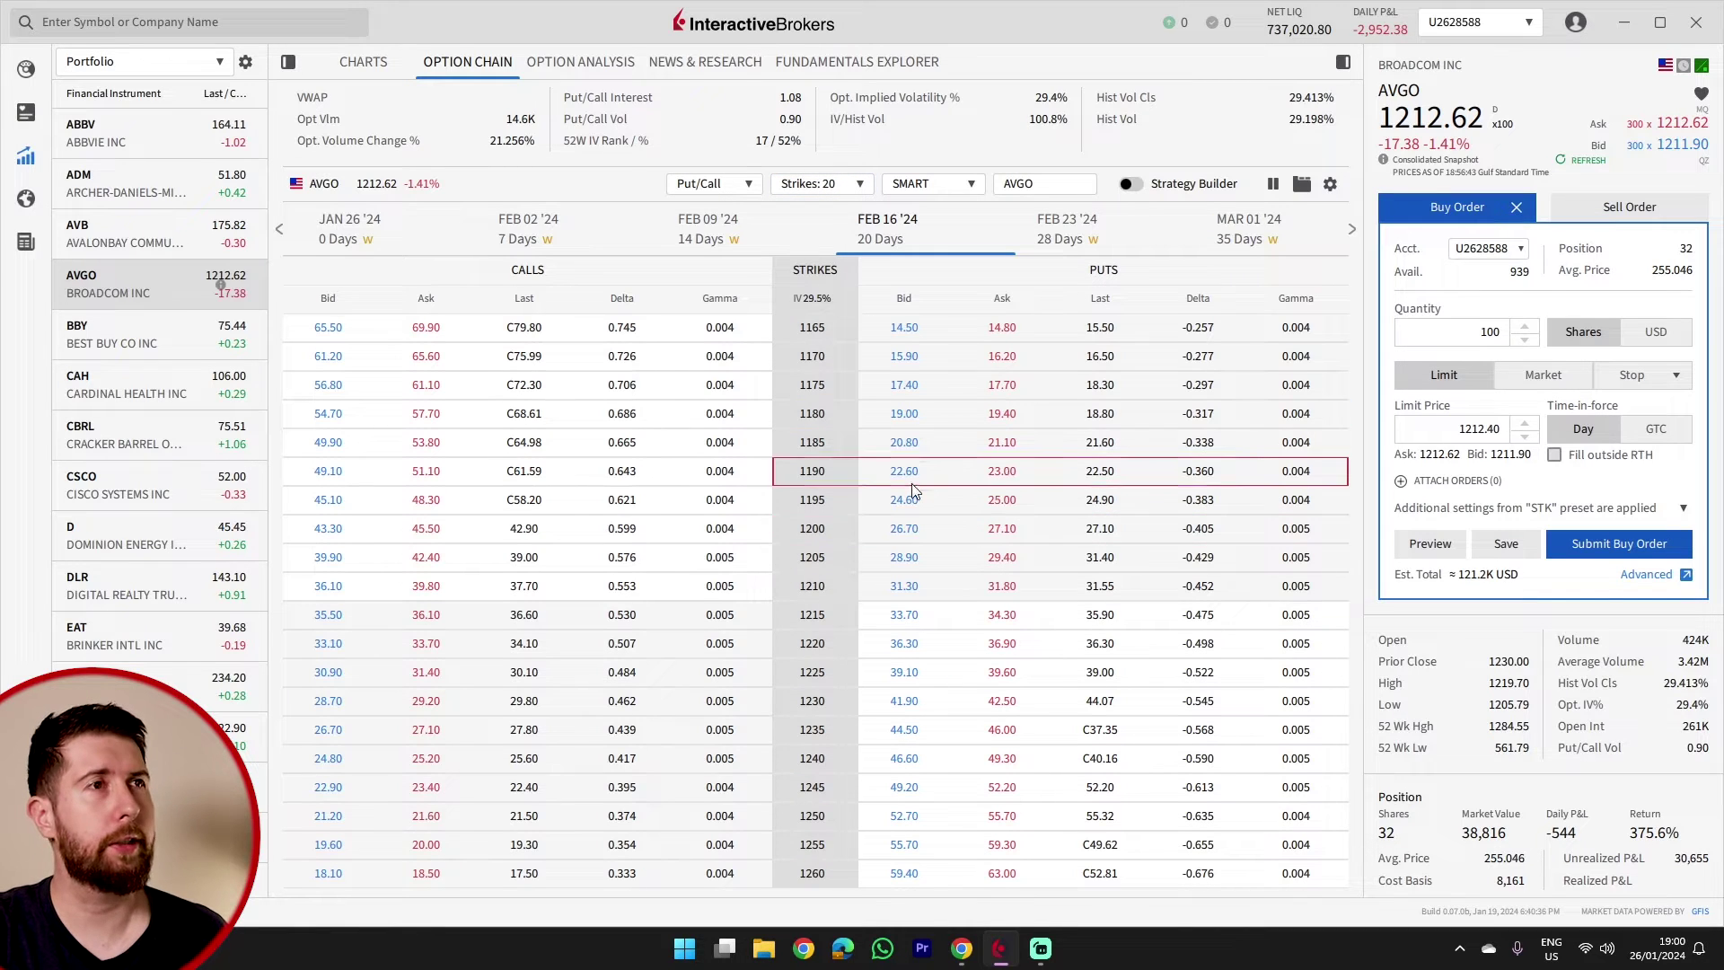
click(909, 417)
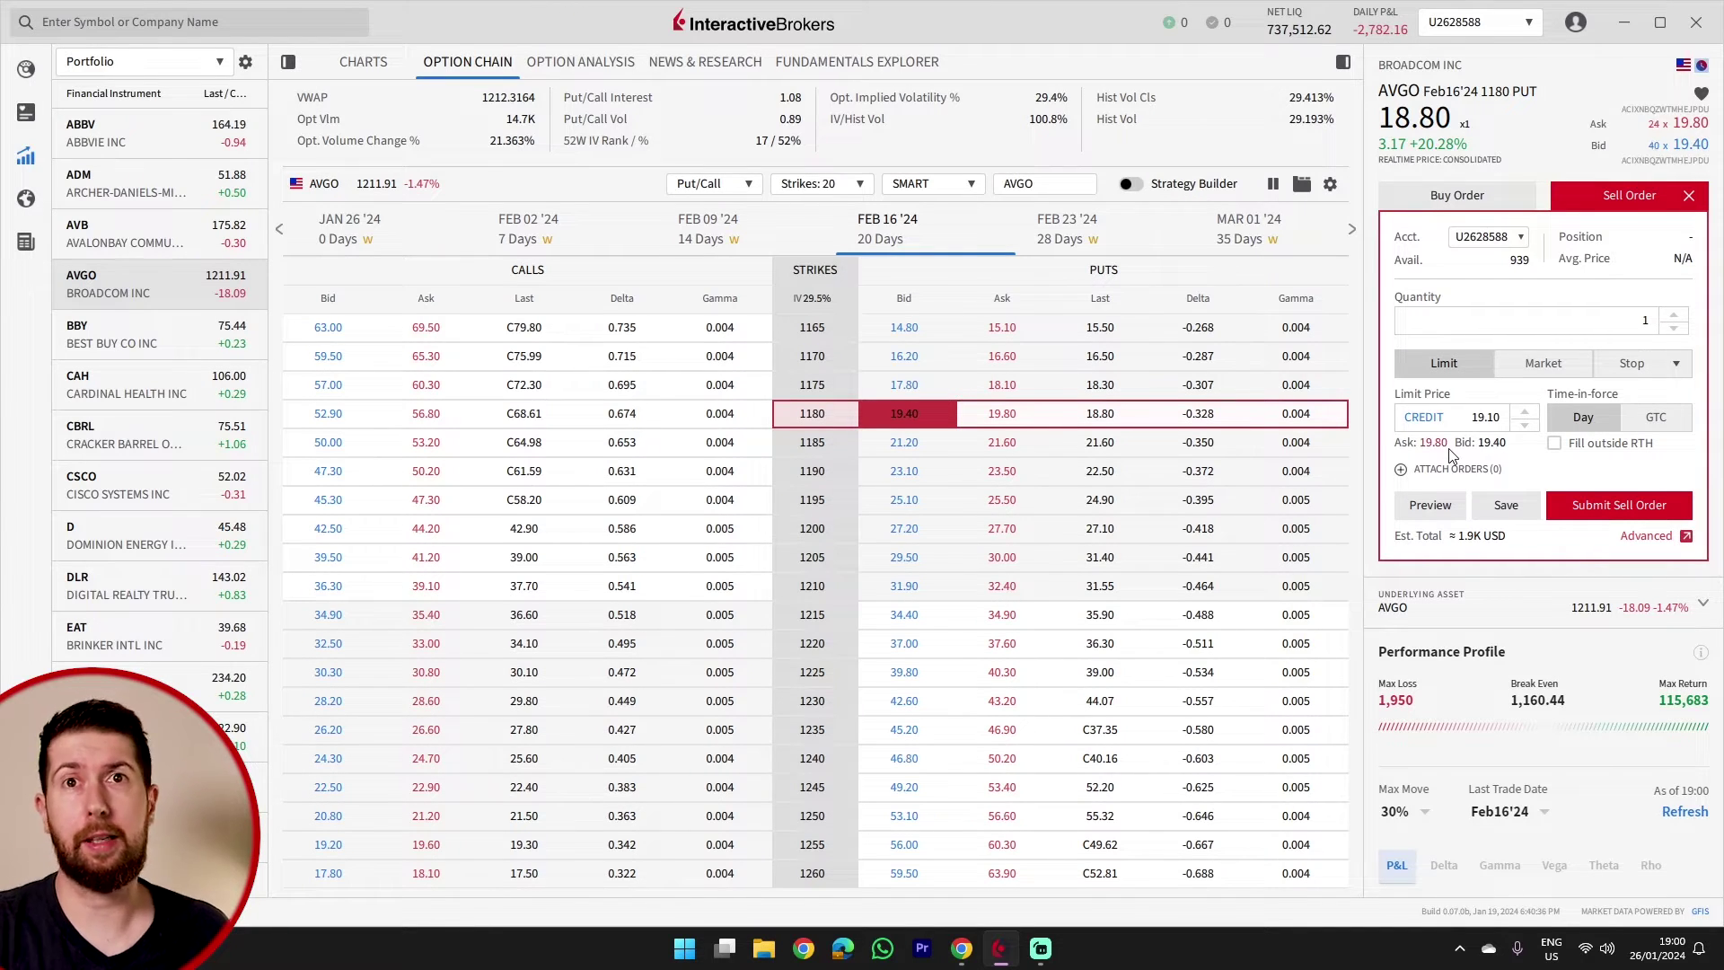
Step: Review the sell ticket's Performance Profile, then switch on the Strategy Builder
scroll(1498, 359, down, 2)
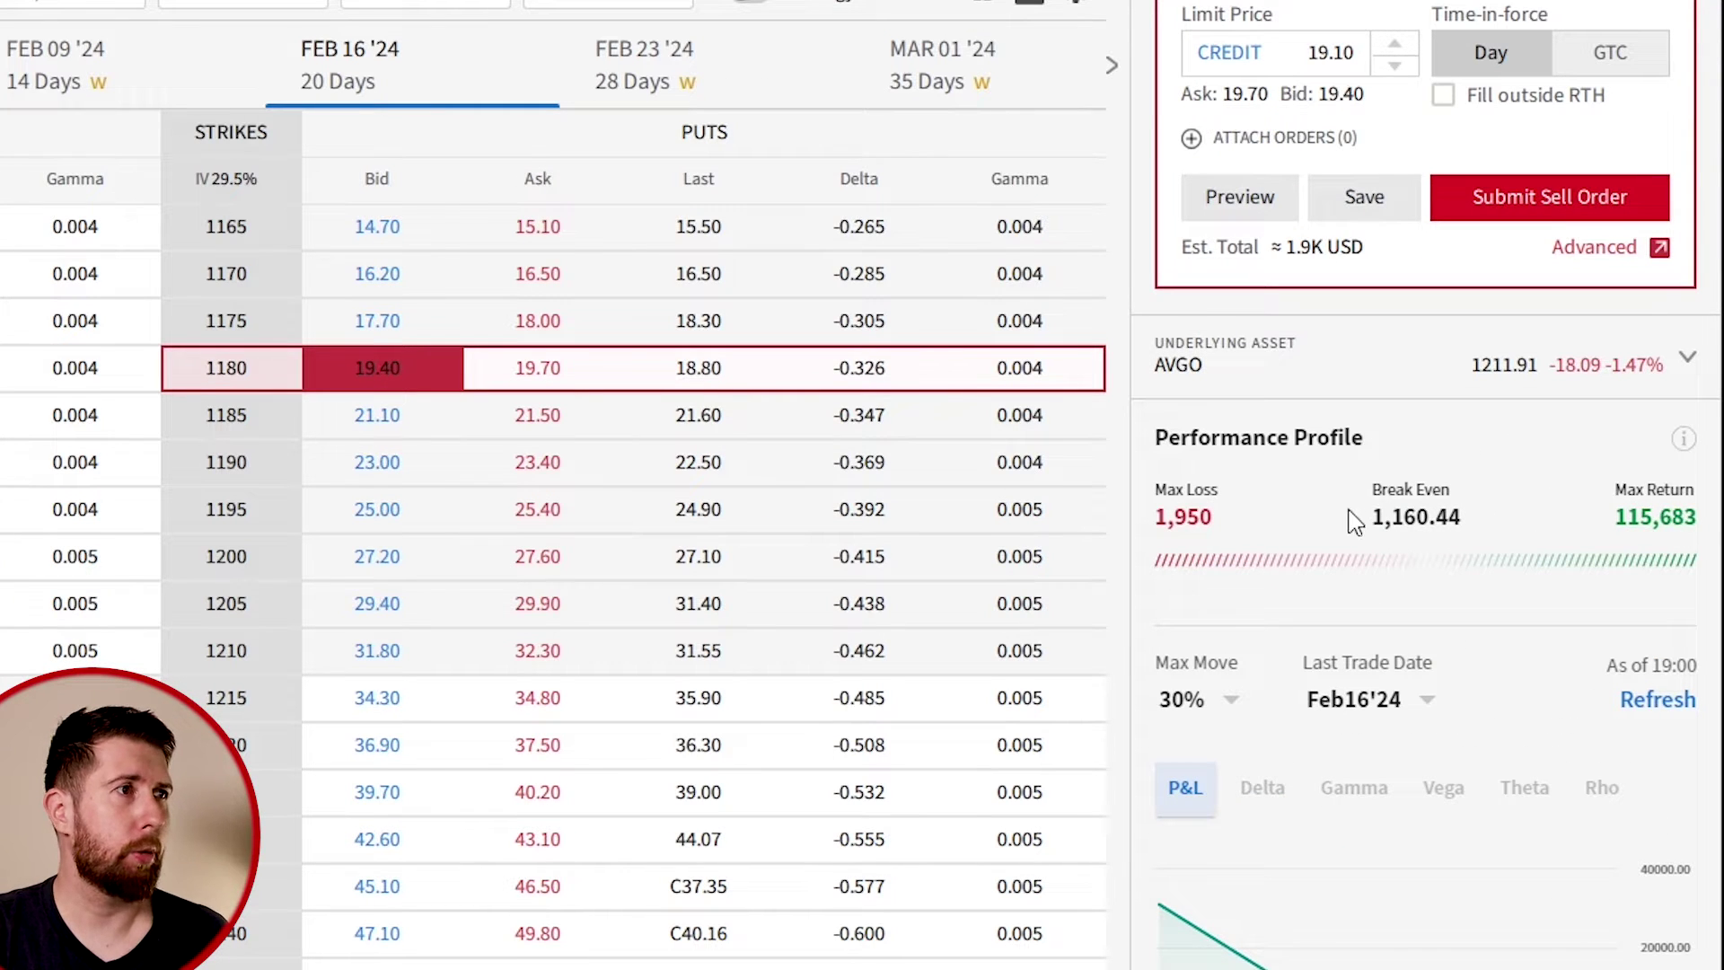
scroll(1450, 643, down, 3)
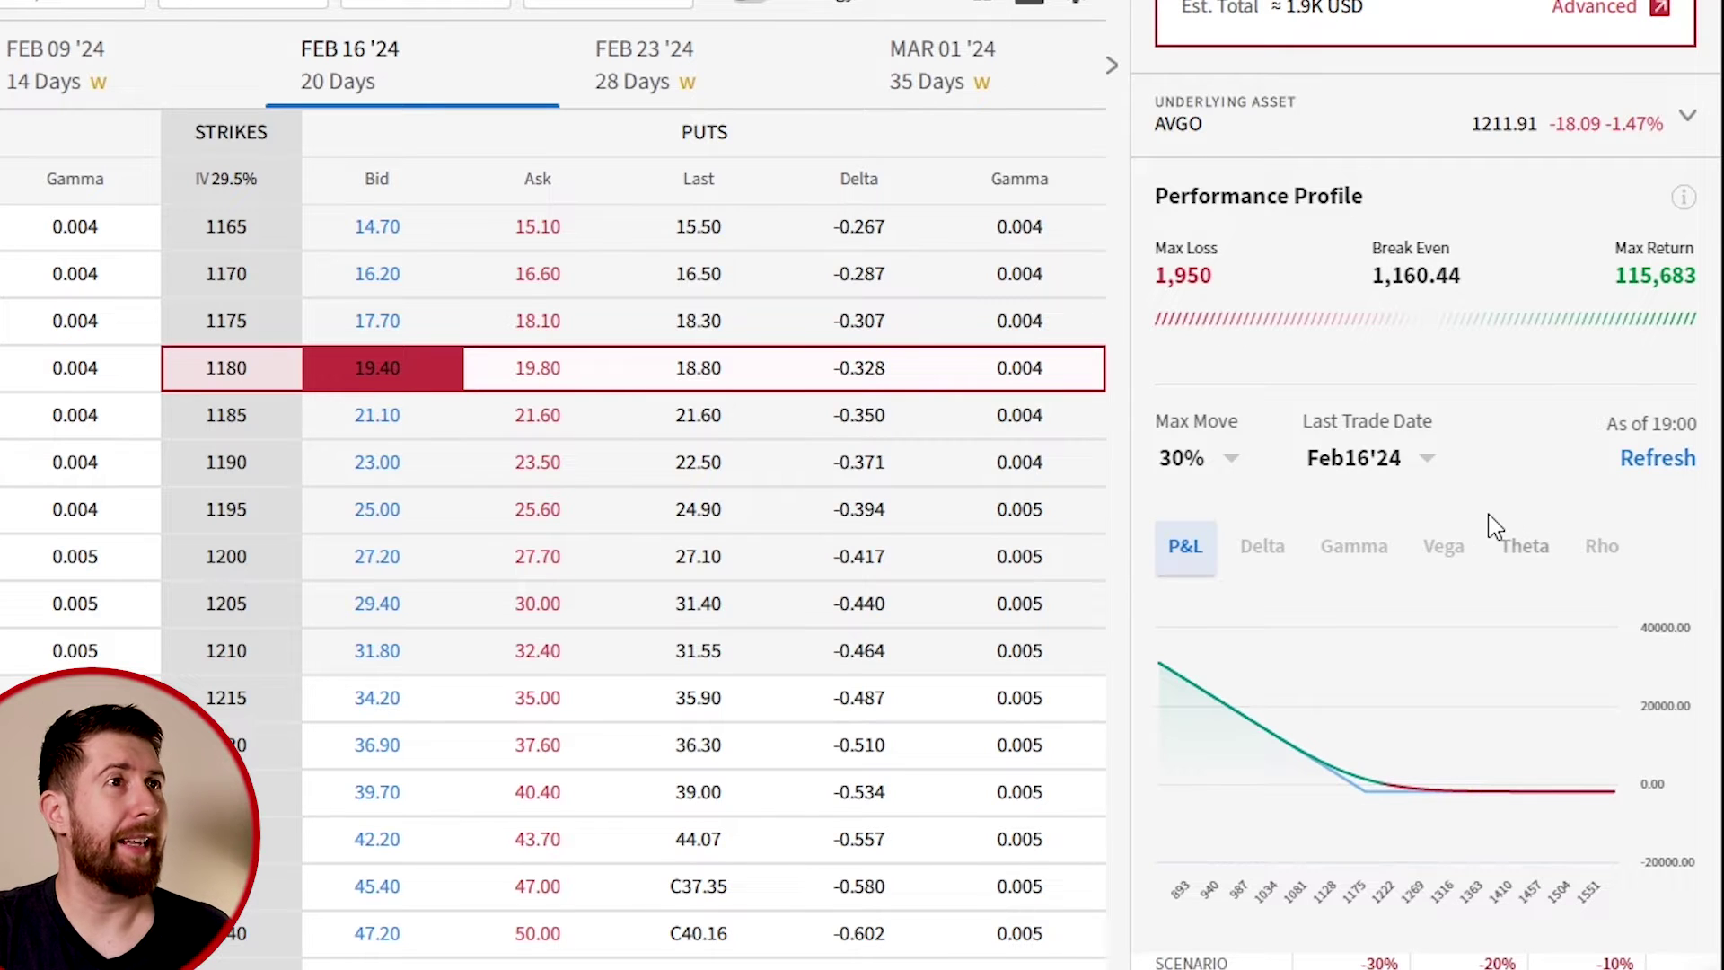
scroll(1491, 525, up, 5)
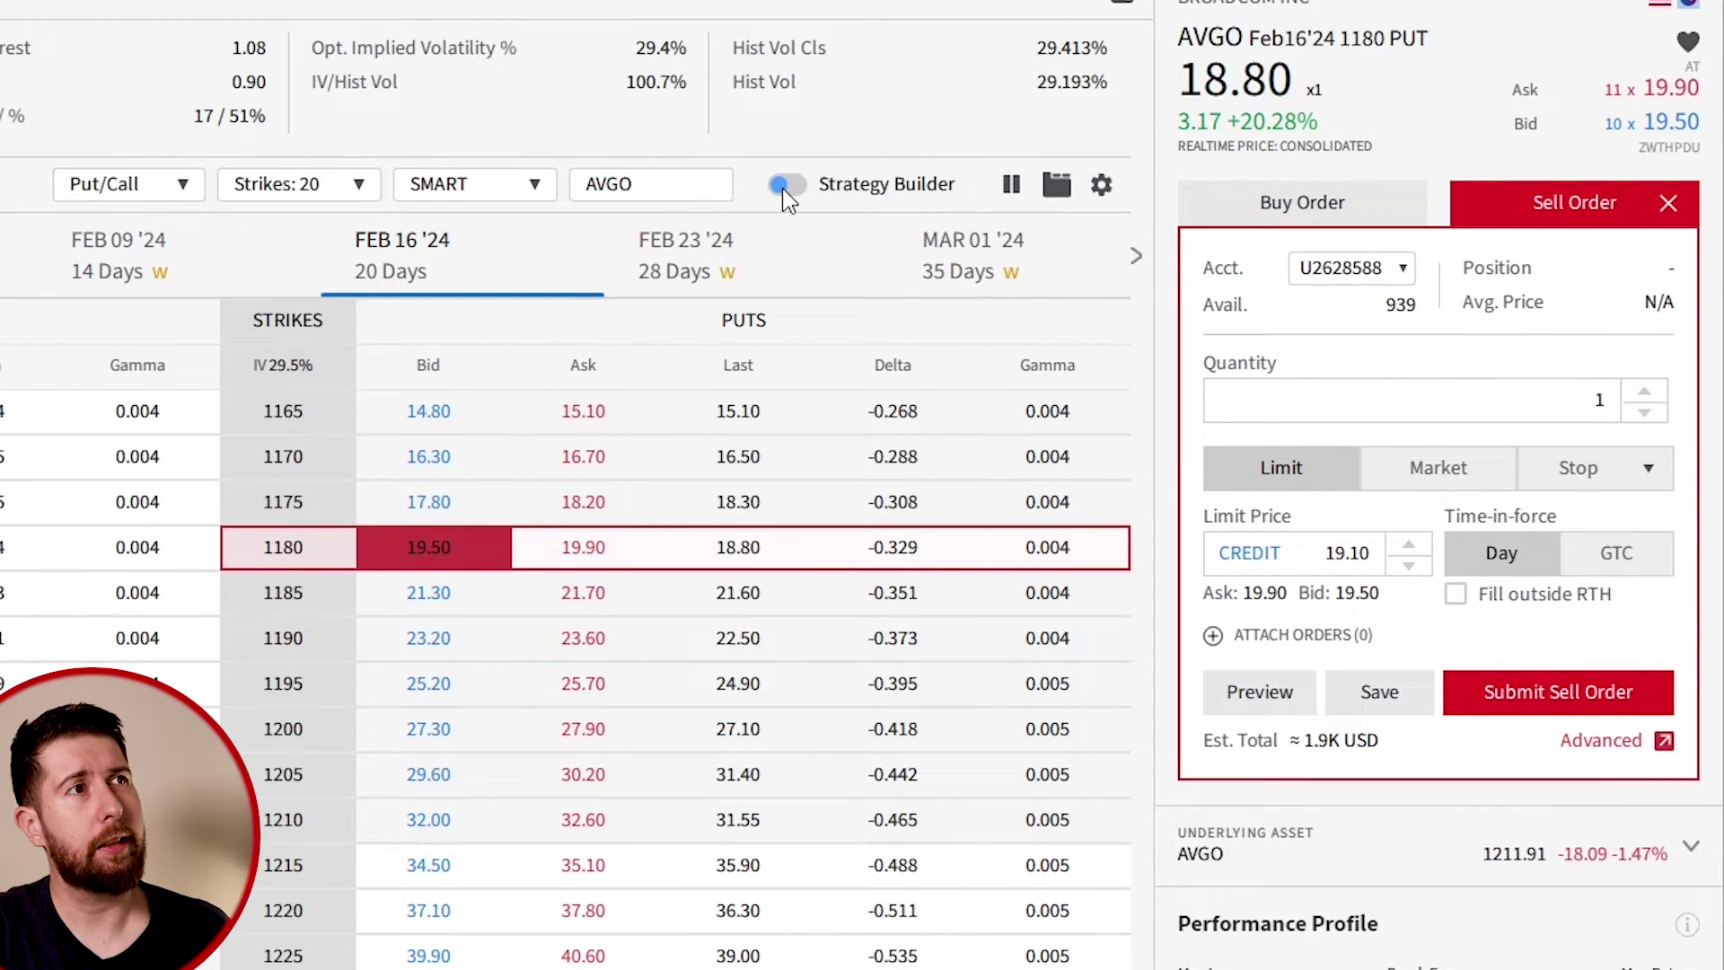
click(751, 29)
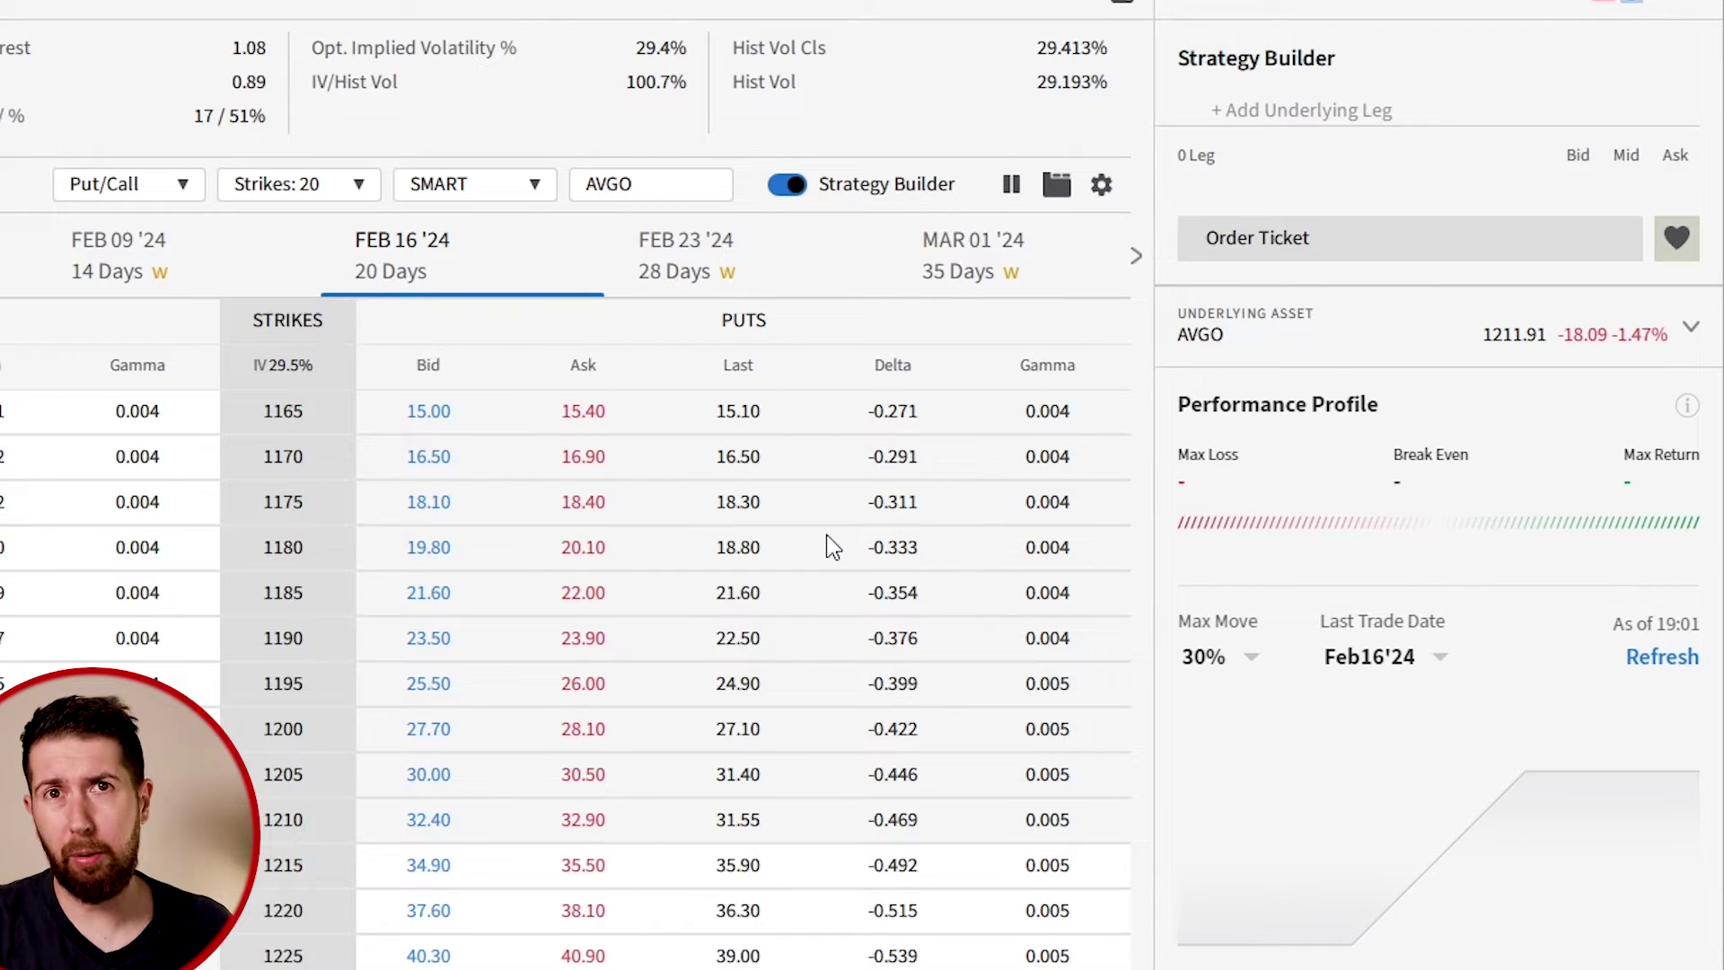
Step: Add sold Feb 16 '24 1170 put and 1235 call legs and review the strategy's P&L chart
click(442, 455)
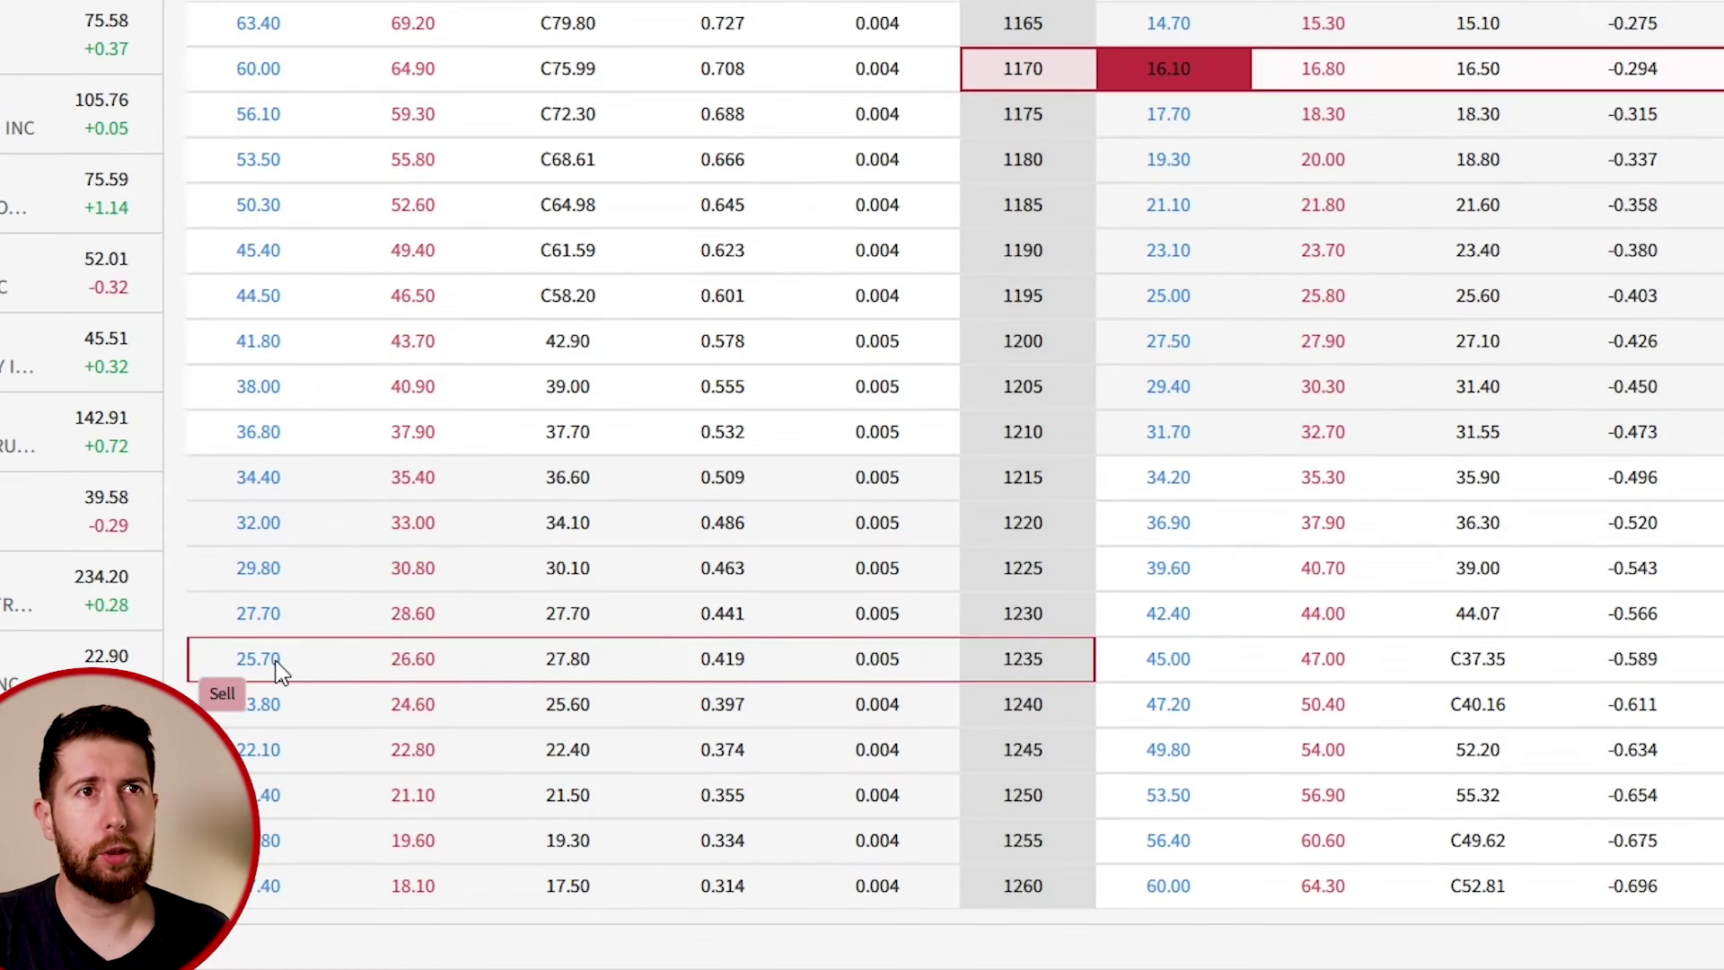
click(274, 664)
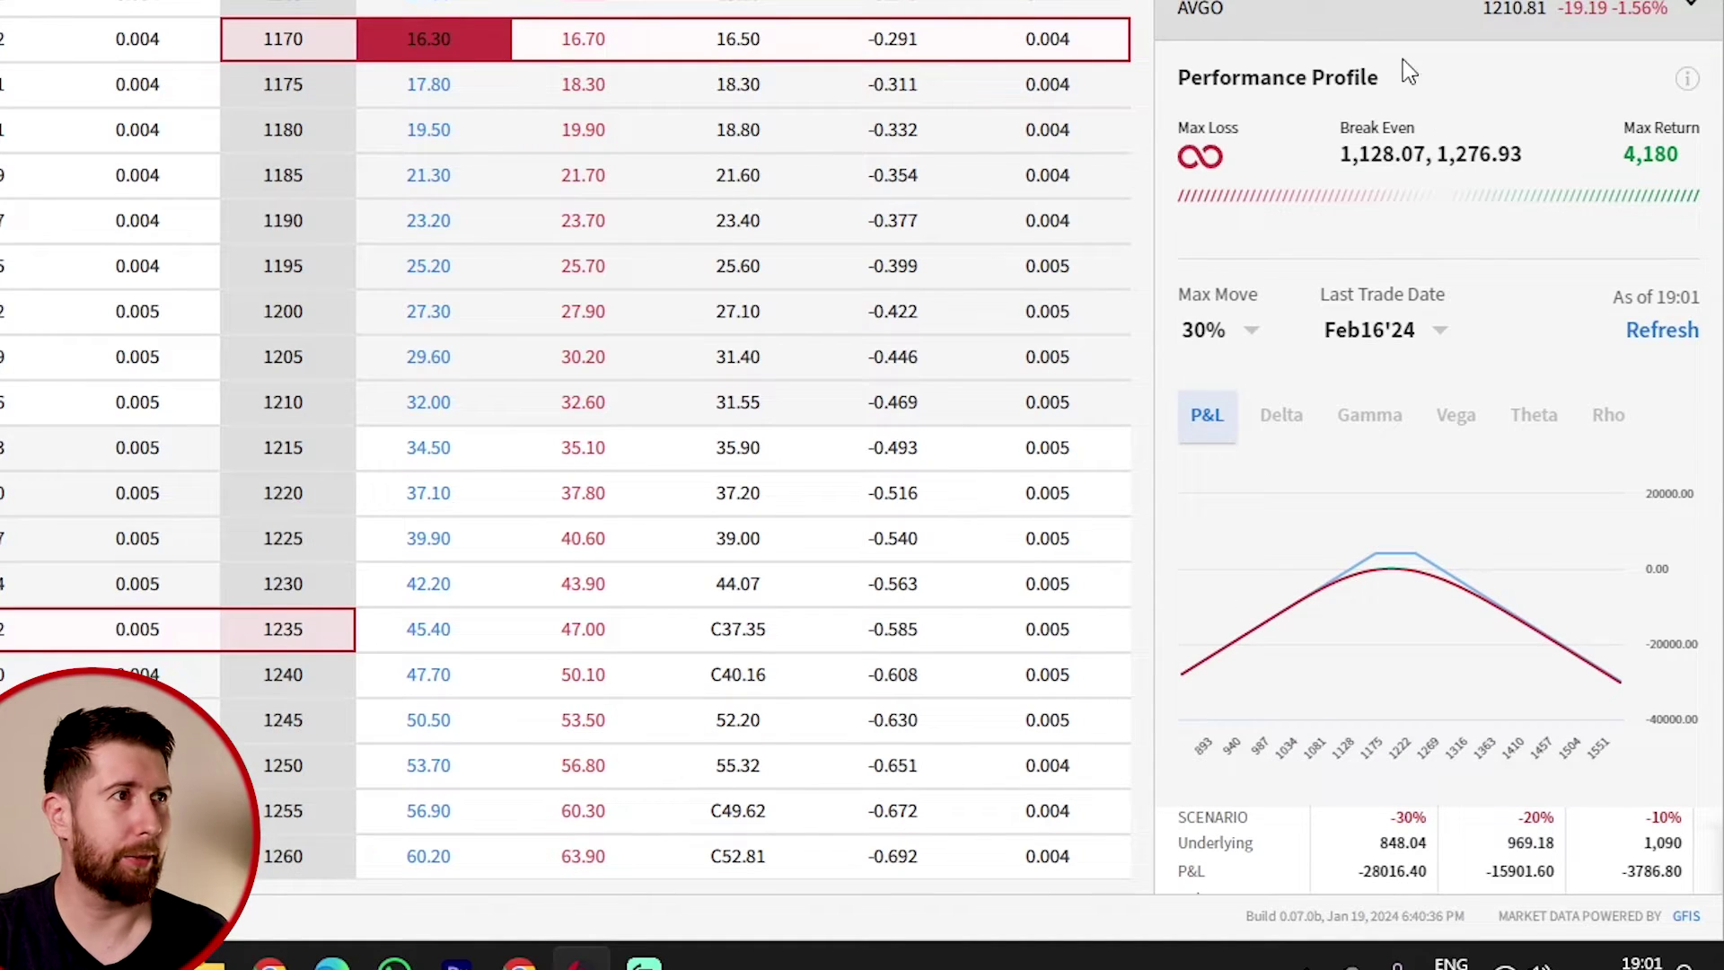
scroll(1464, 290, down, 5)
scroll(1397, 475, up, 5)
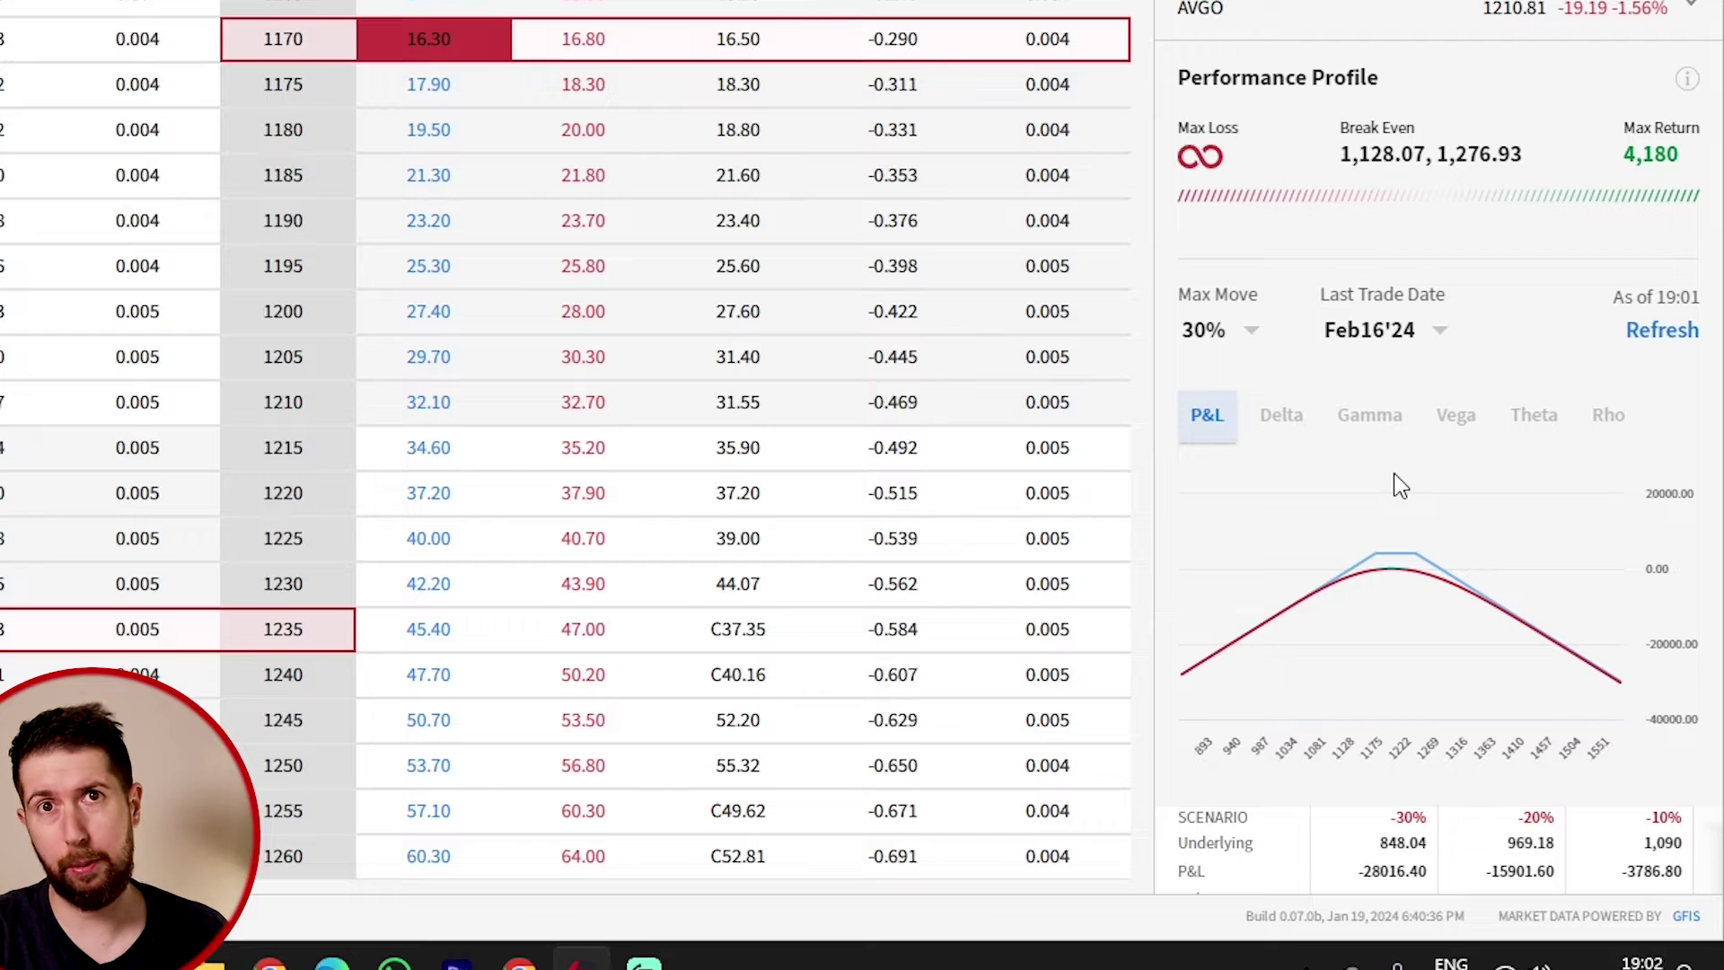
mouse_move(1400, 514)
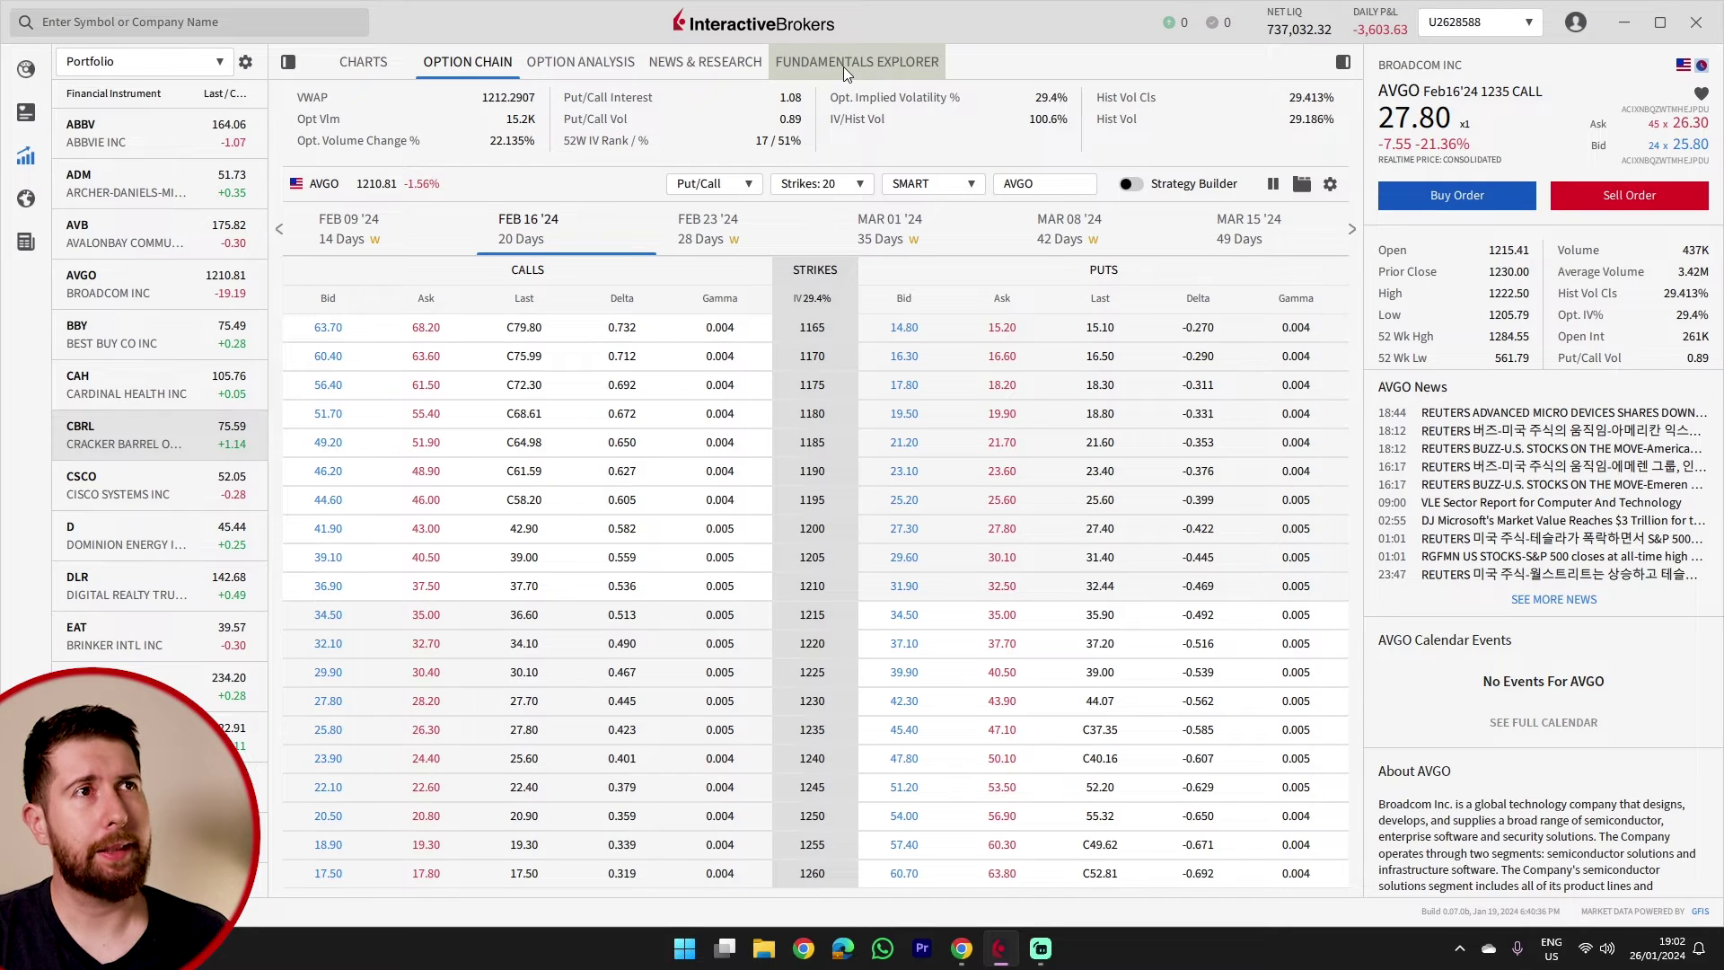
Step: Open AVGO's Fundamentals Explorer, hide the quote and watchlist panels, and scroll the overview
click(843, 66)
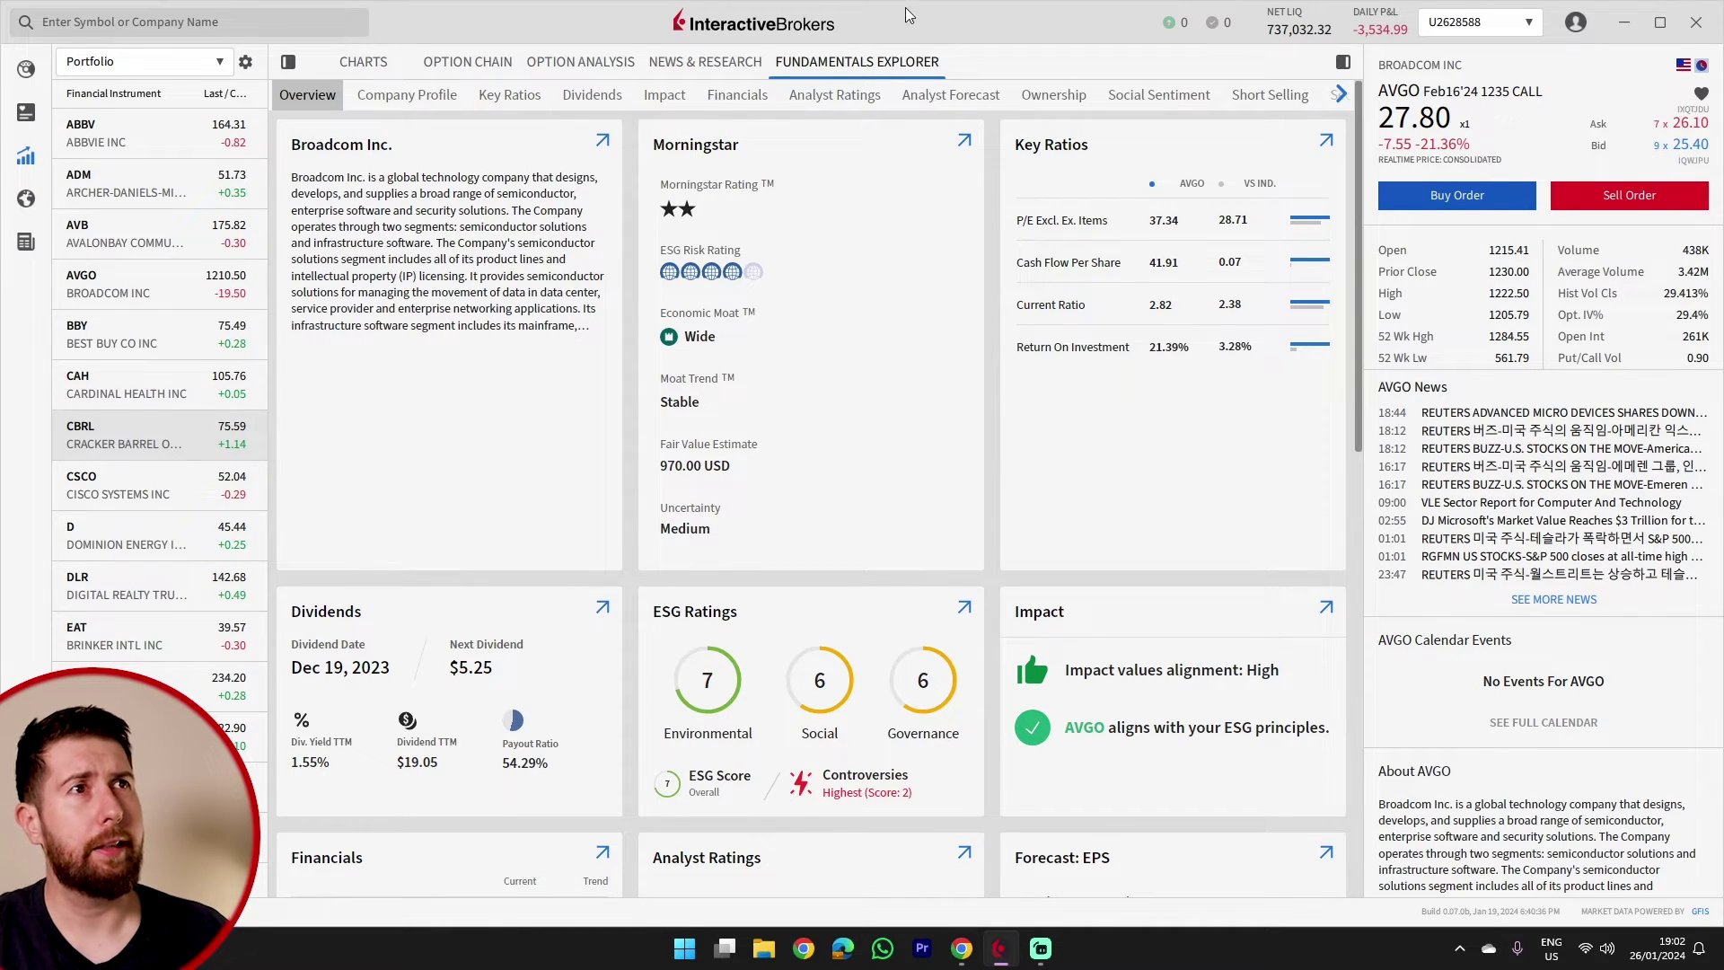
click(1344, 61)
click(288, 61)
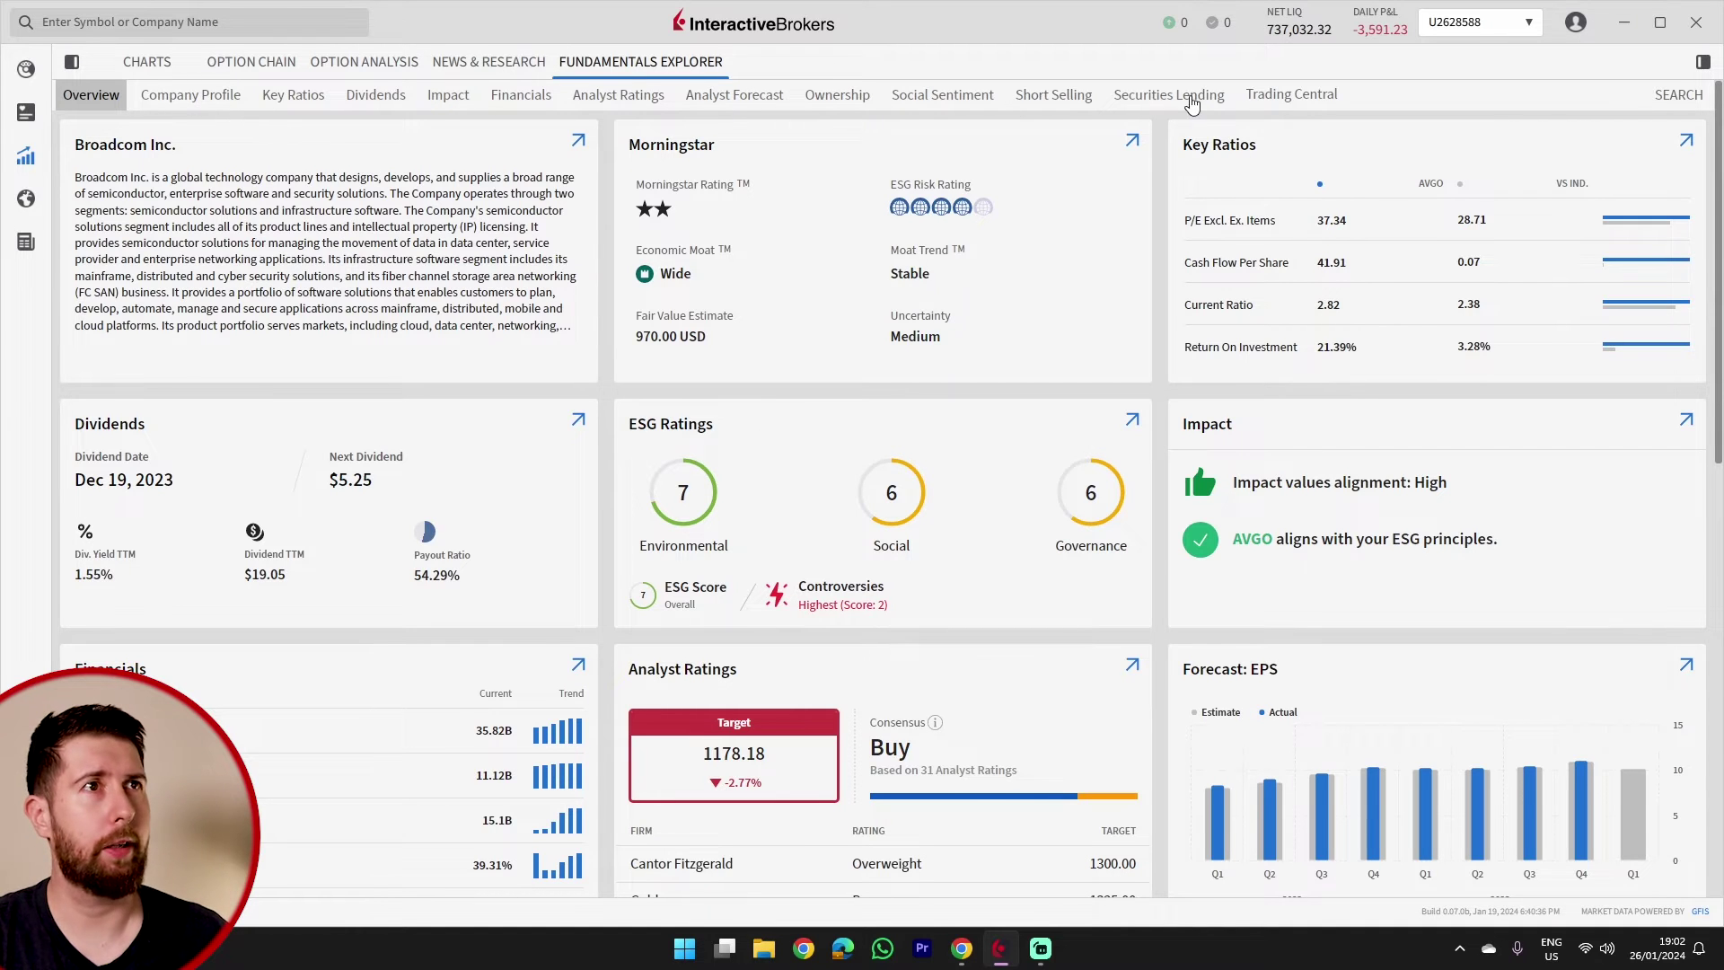
scroll(685, 467, down, 4)
scroll(685, 467, down, 3)
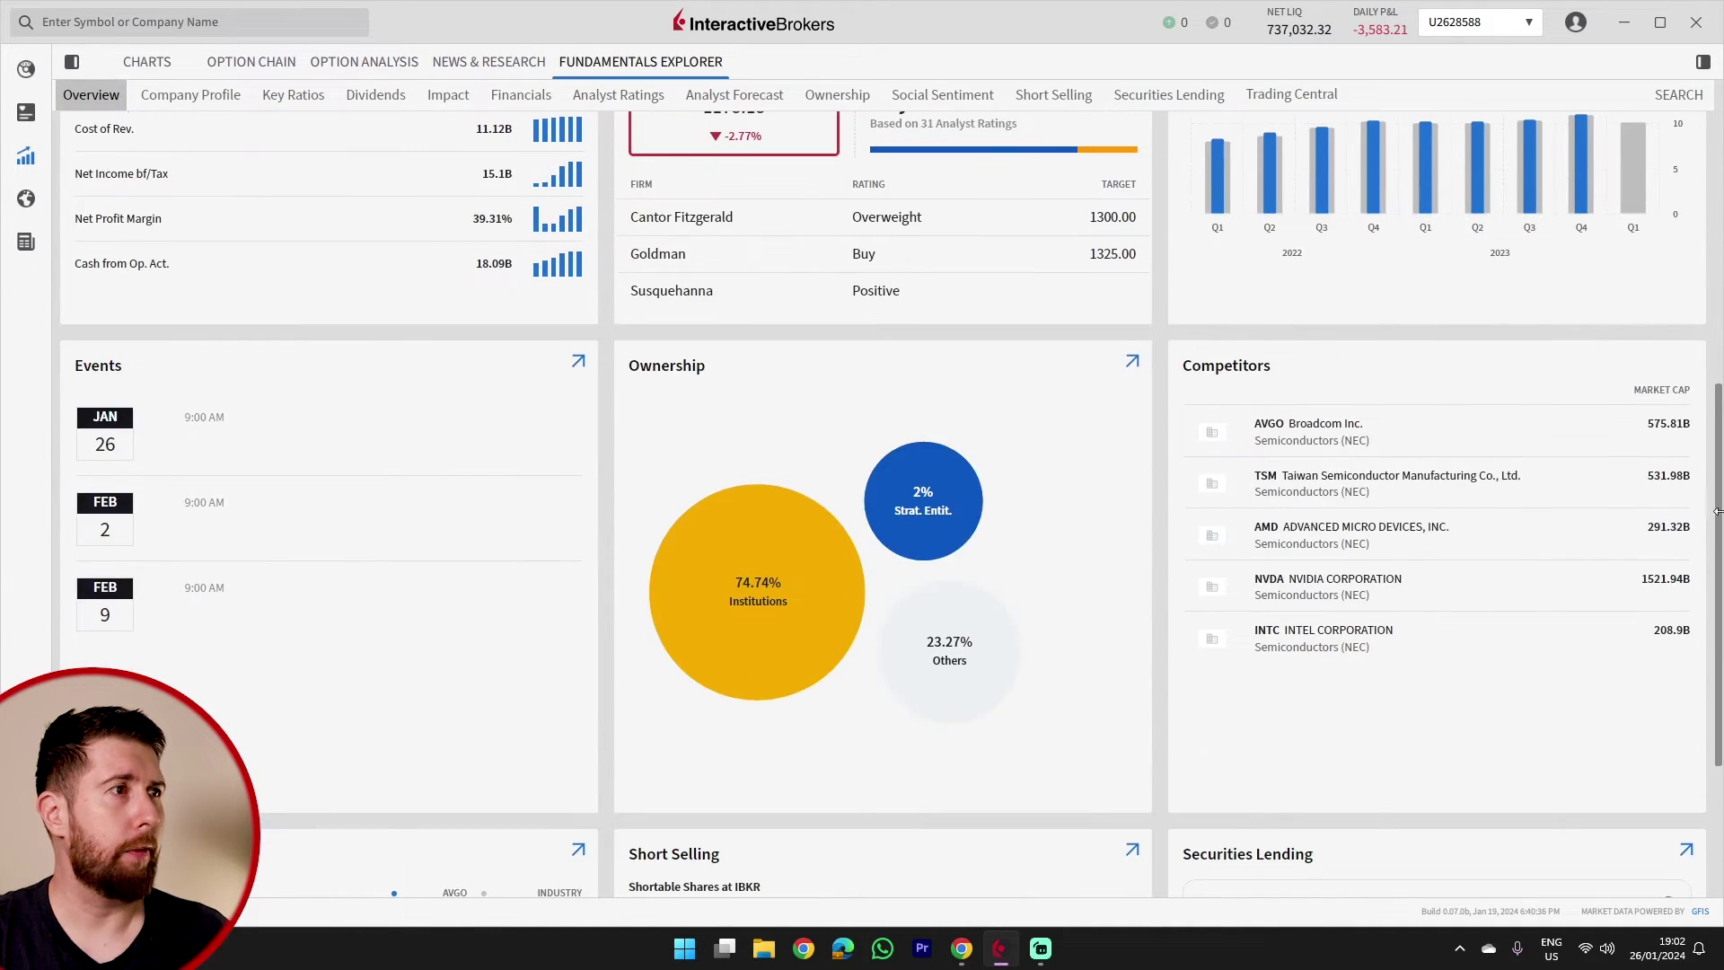
drag(1719, 531, 432, 167)
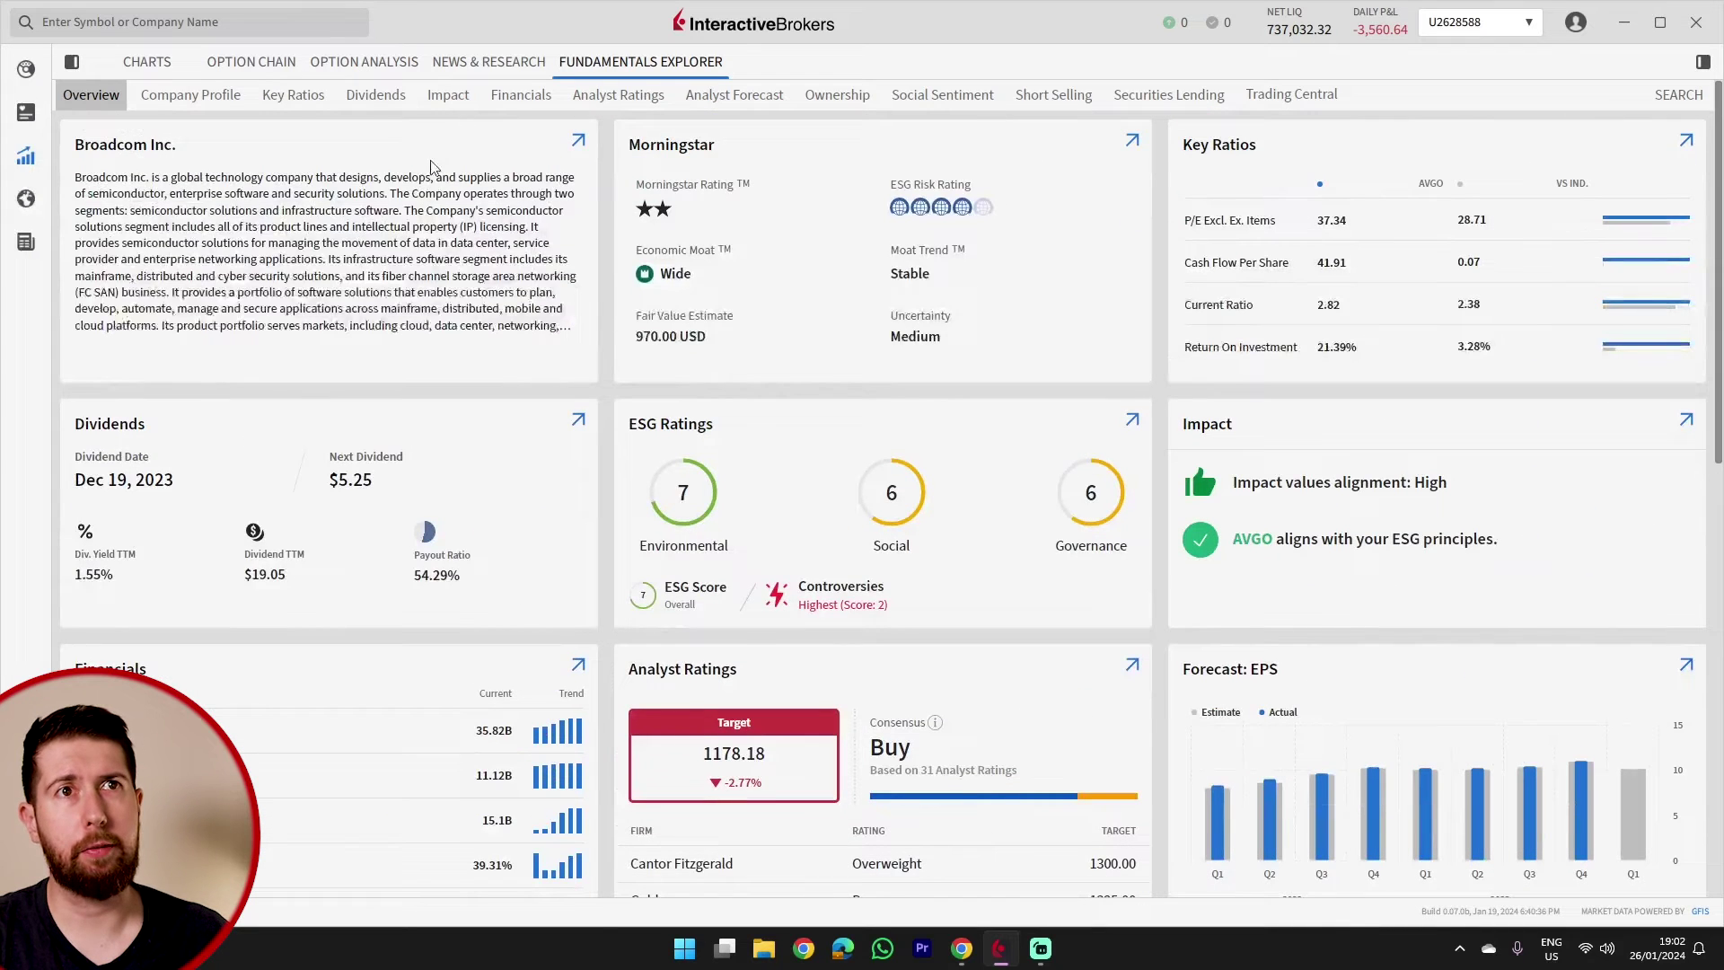
Step: Open Key Ratios and expand, then collapse, the Price to Sales industry comparison
click(292, 100)
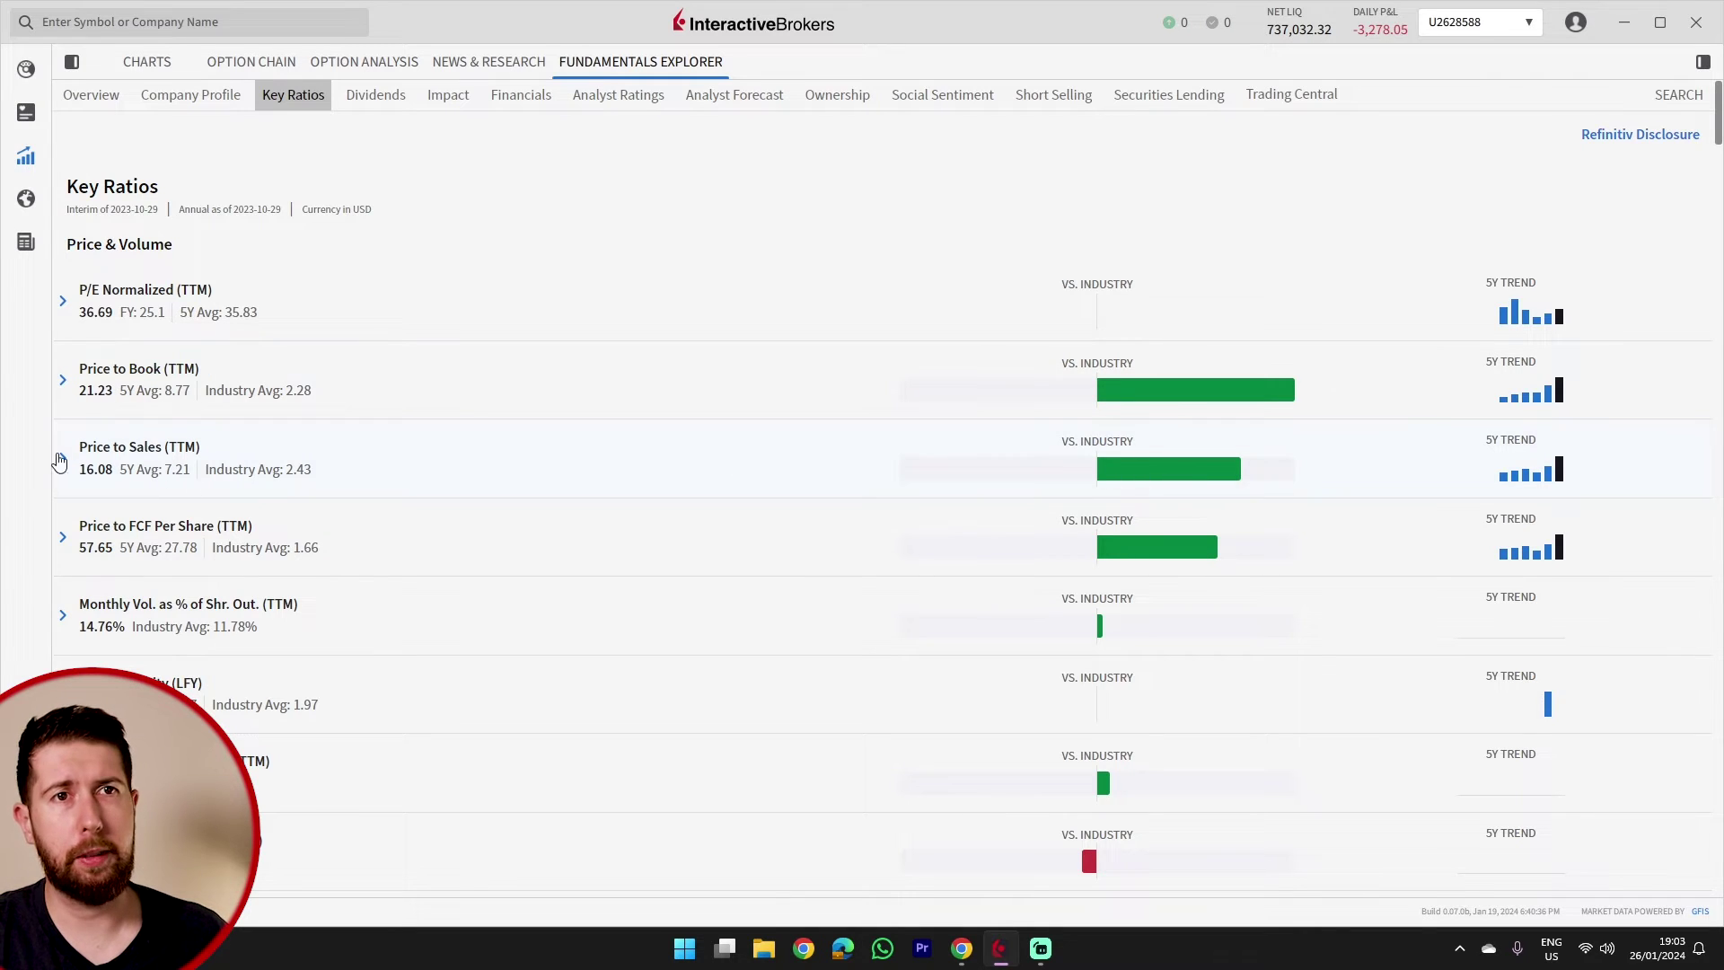
click(283, 471)
scroll(674, 440, down, 1)
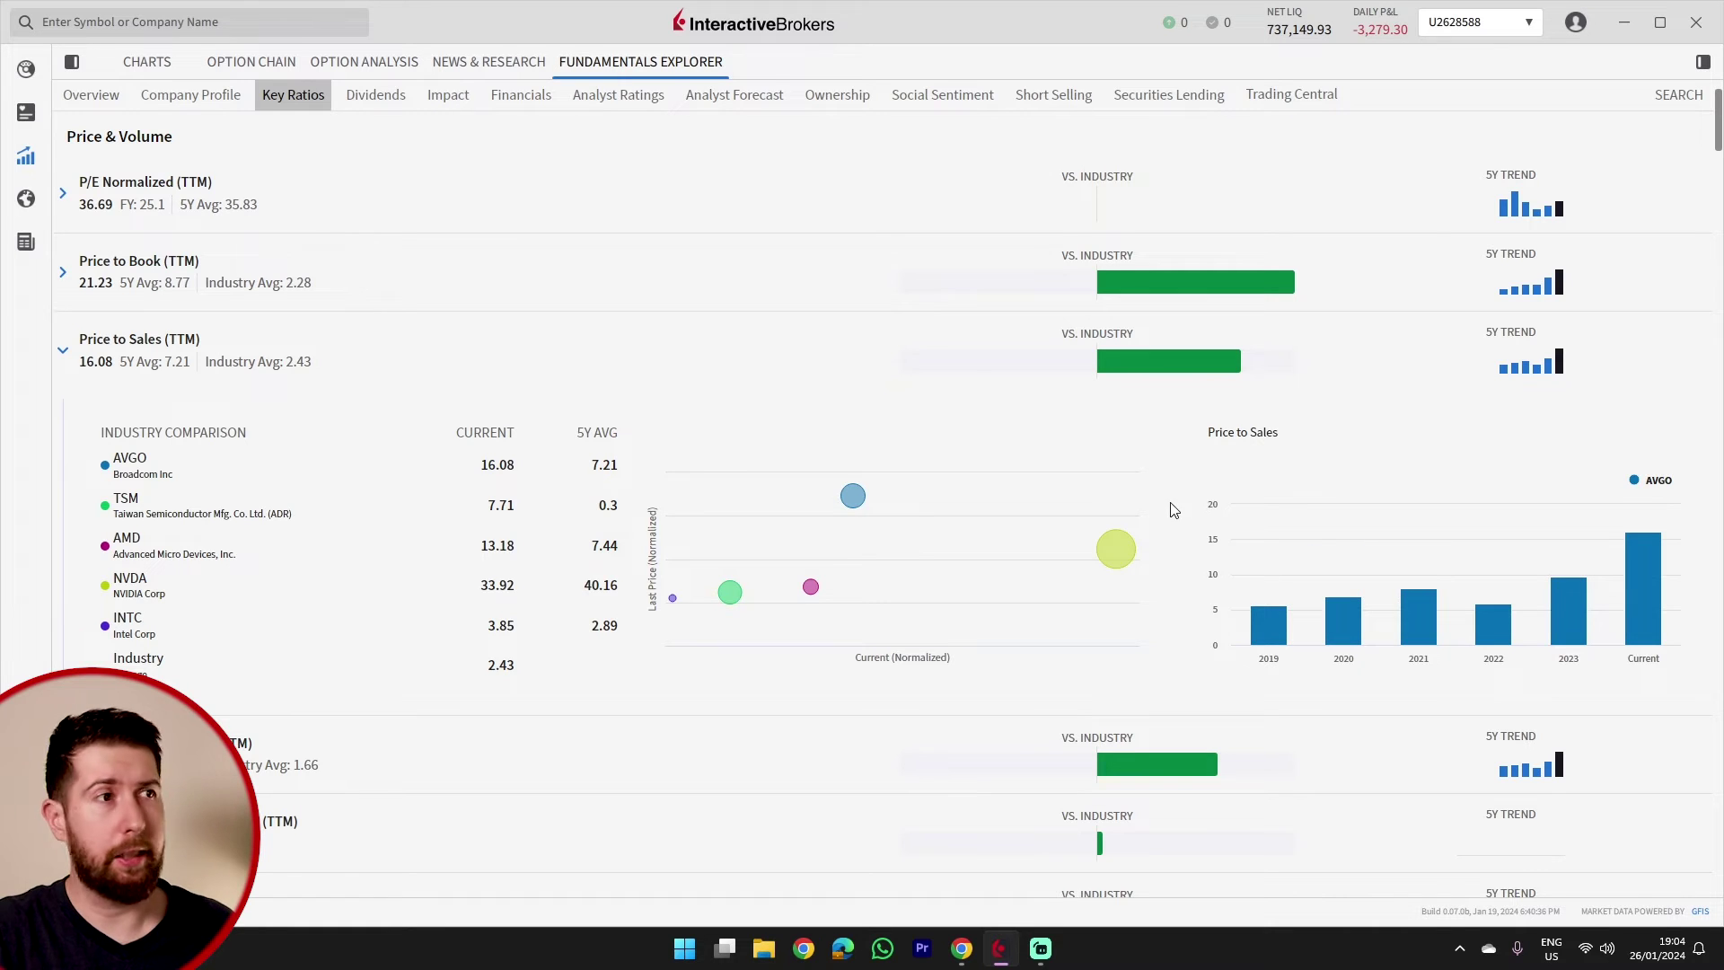
click(158, 358)
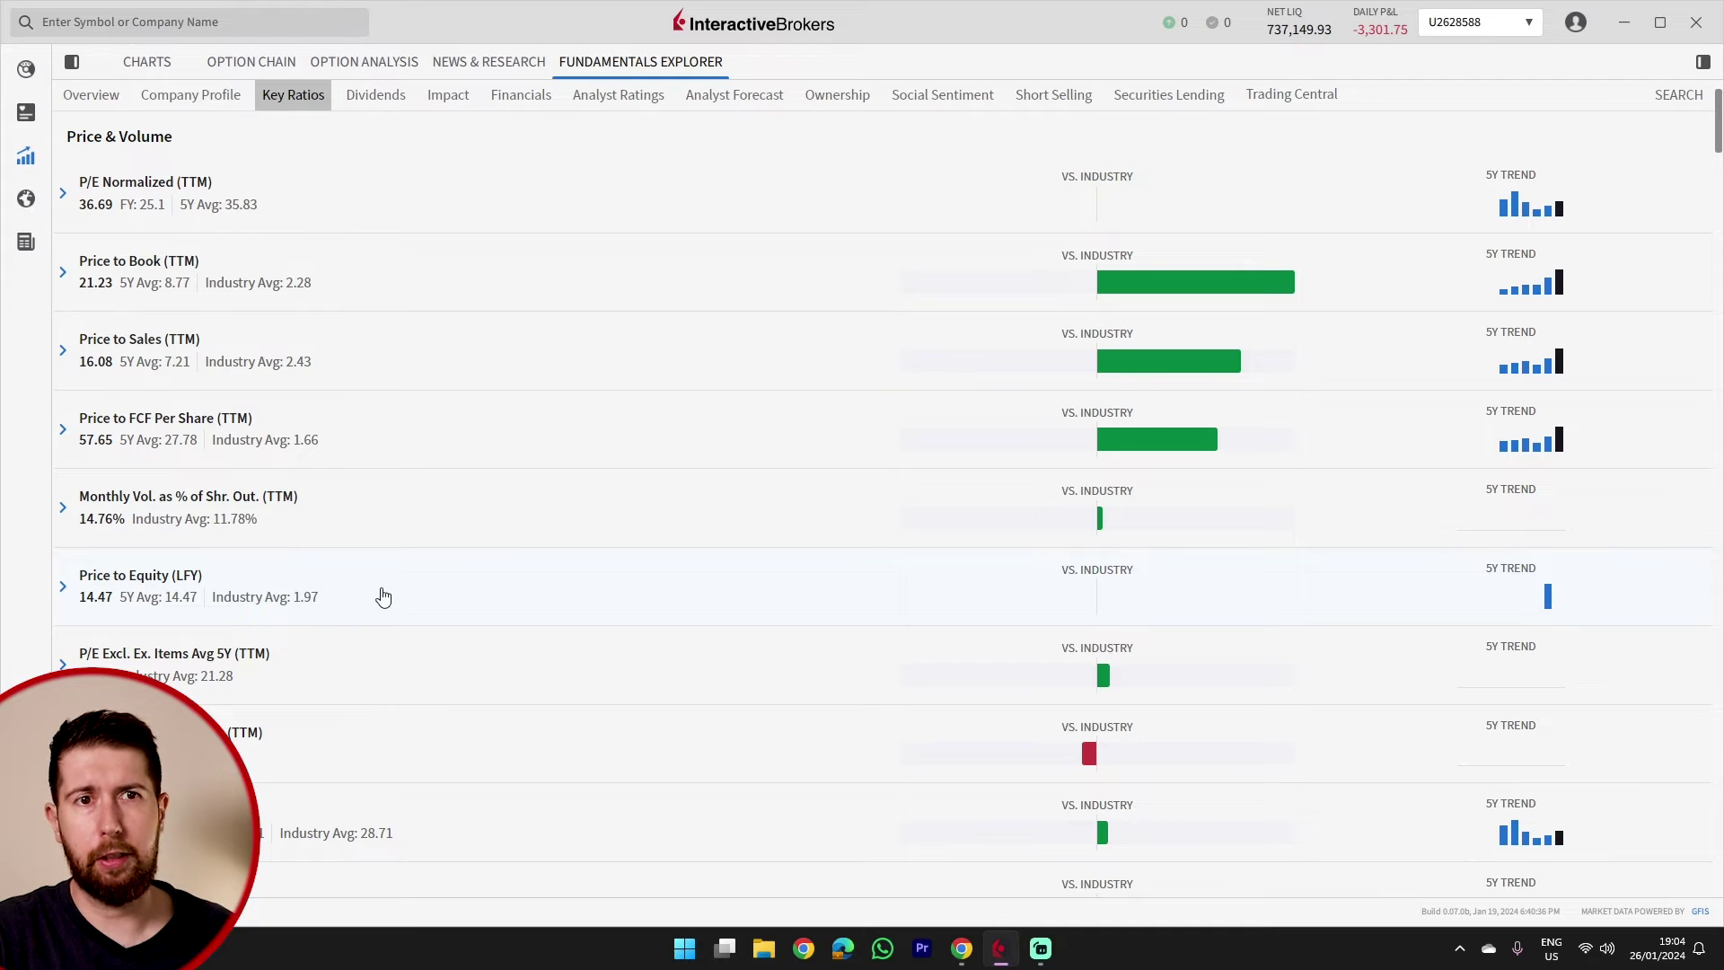
scroll(478, 571, down, 1)
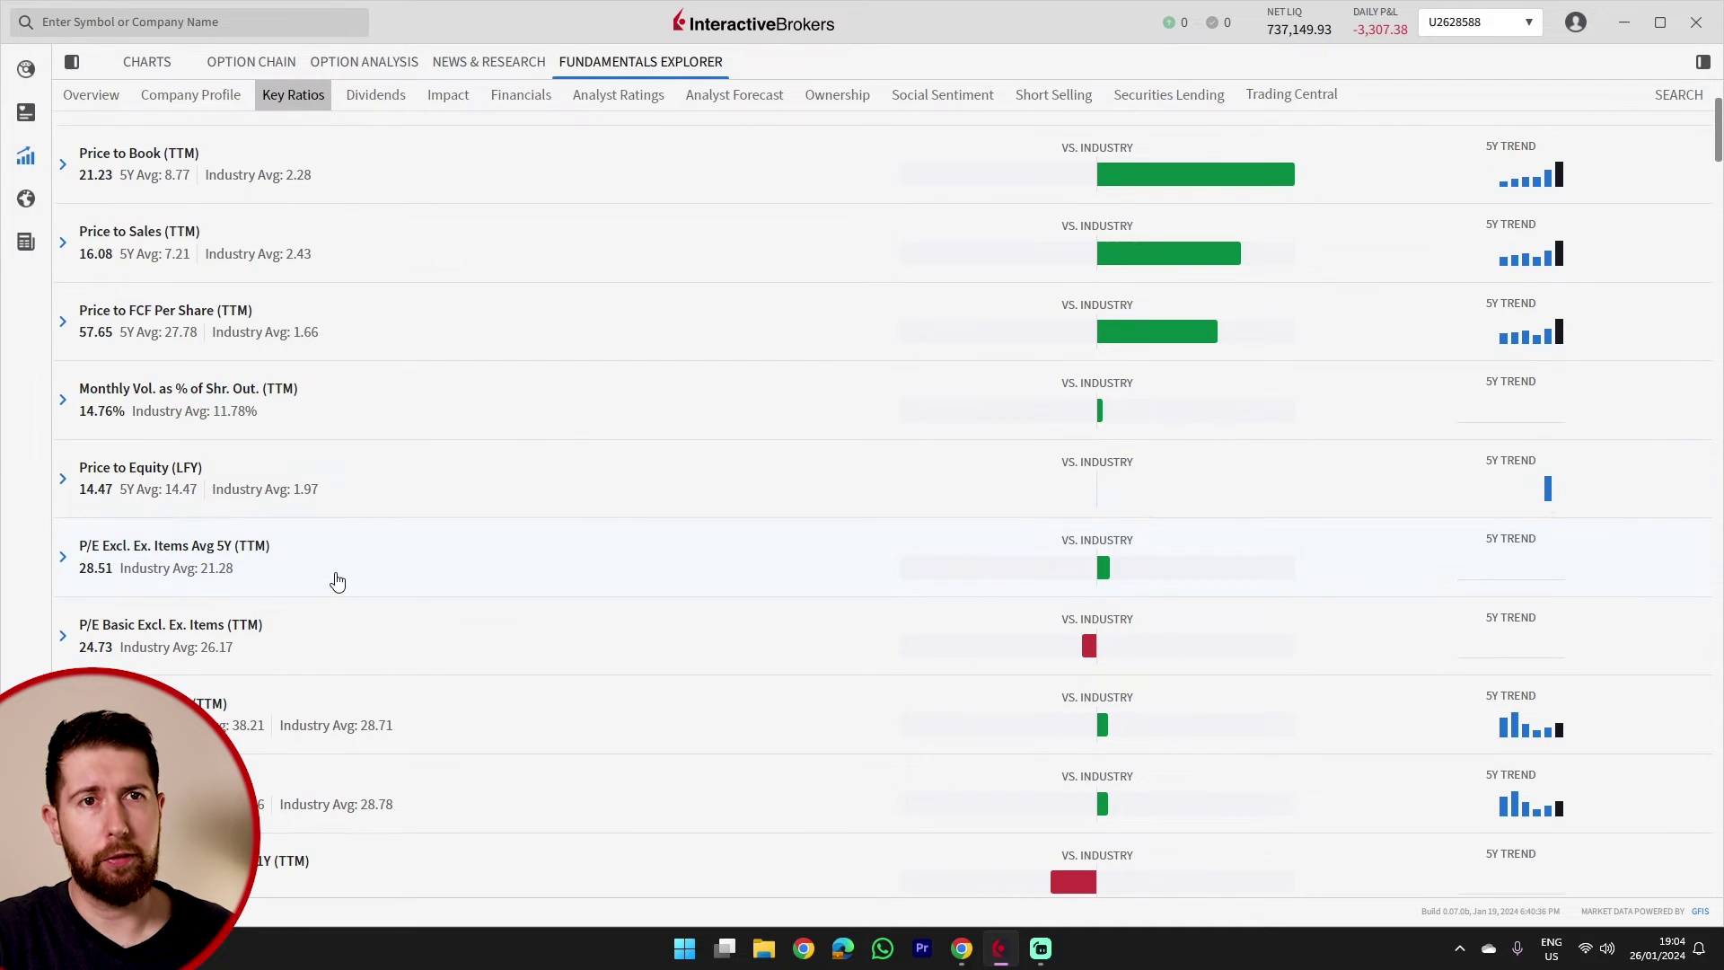
scroll(483, 549, down, 3)
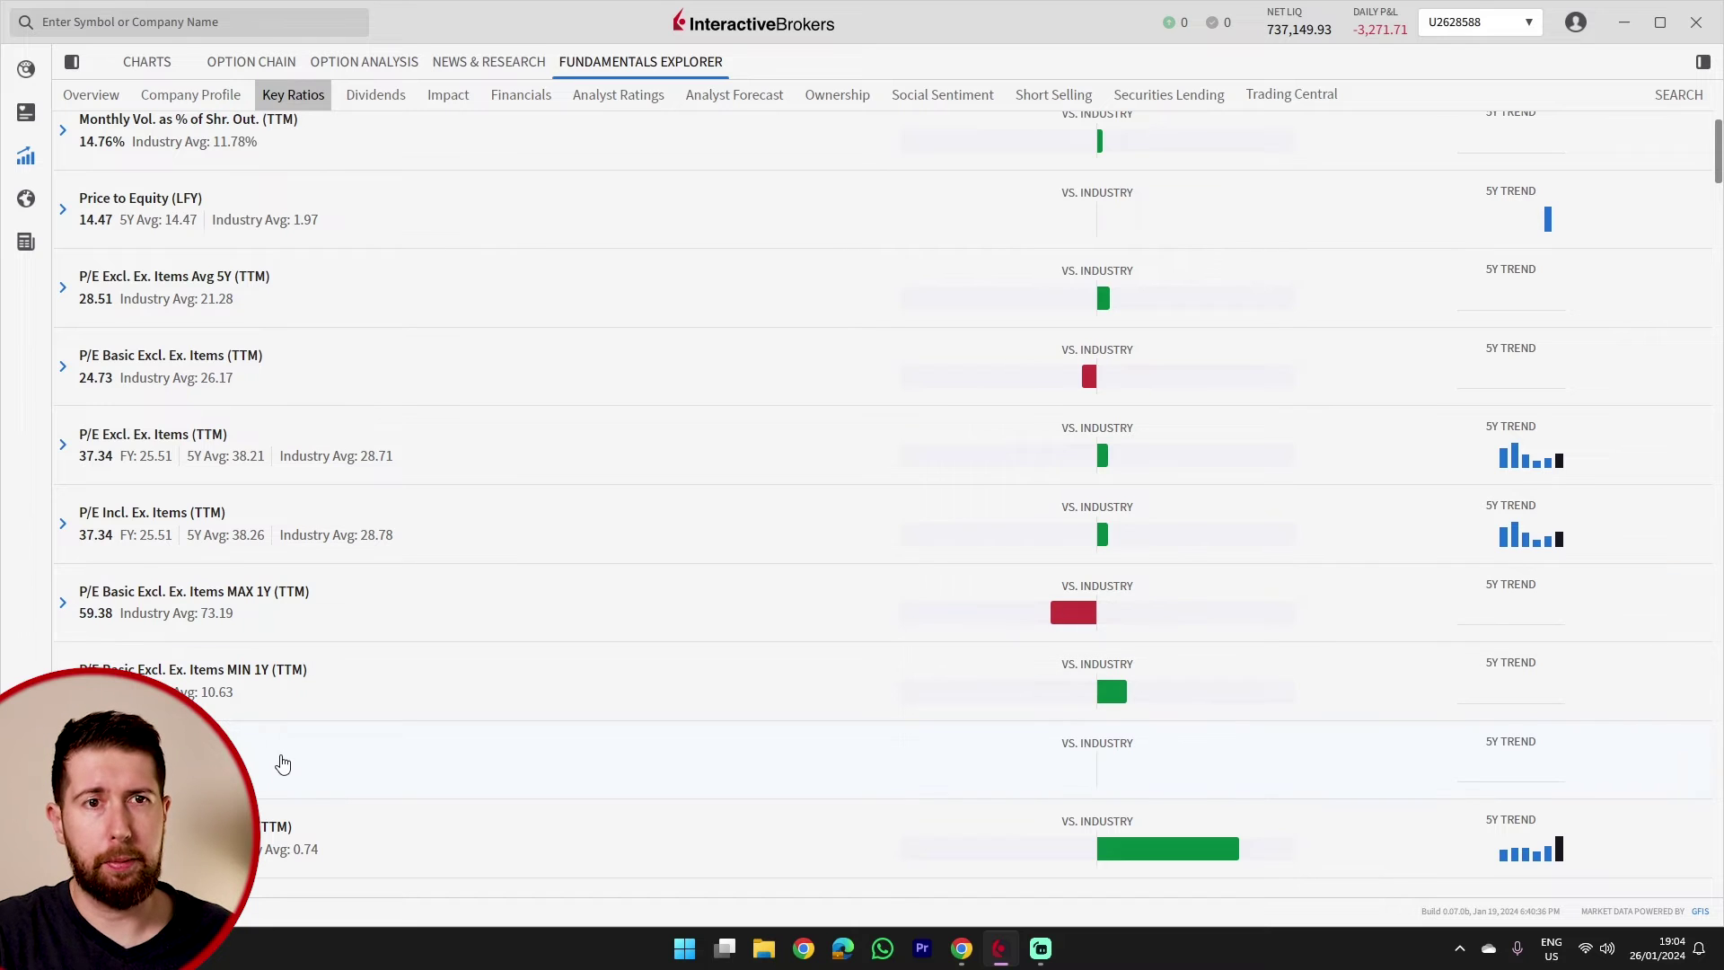
Step: Expand and collapse the P/E/G Ratio and Book Value Per Share comparisons, then return to top
click(283, 763)
scroll(404, 691, down, 4)
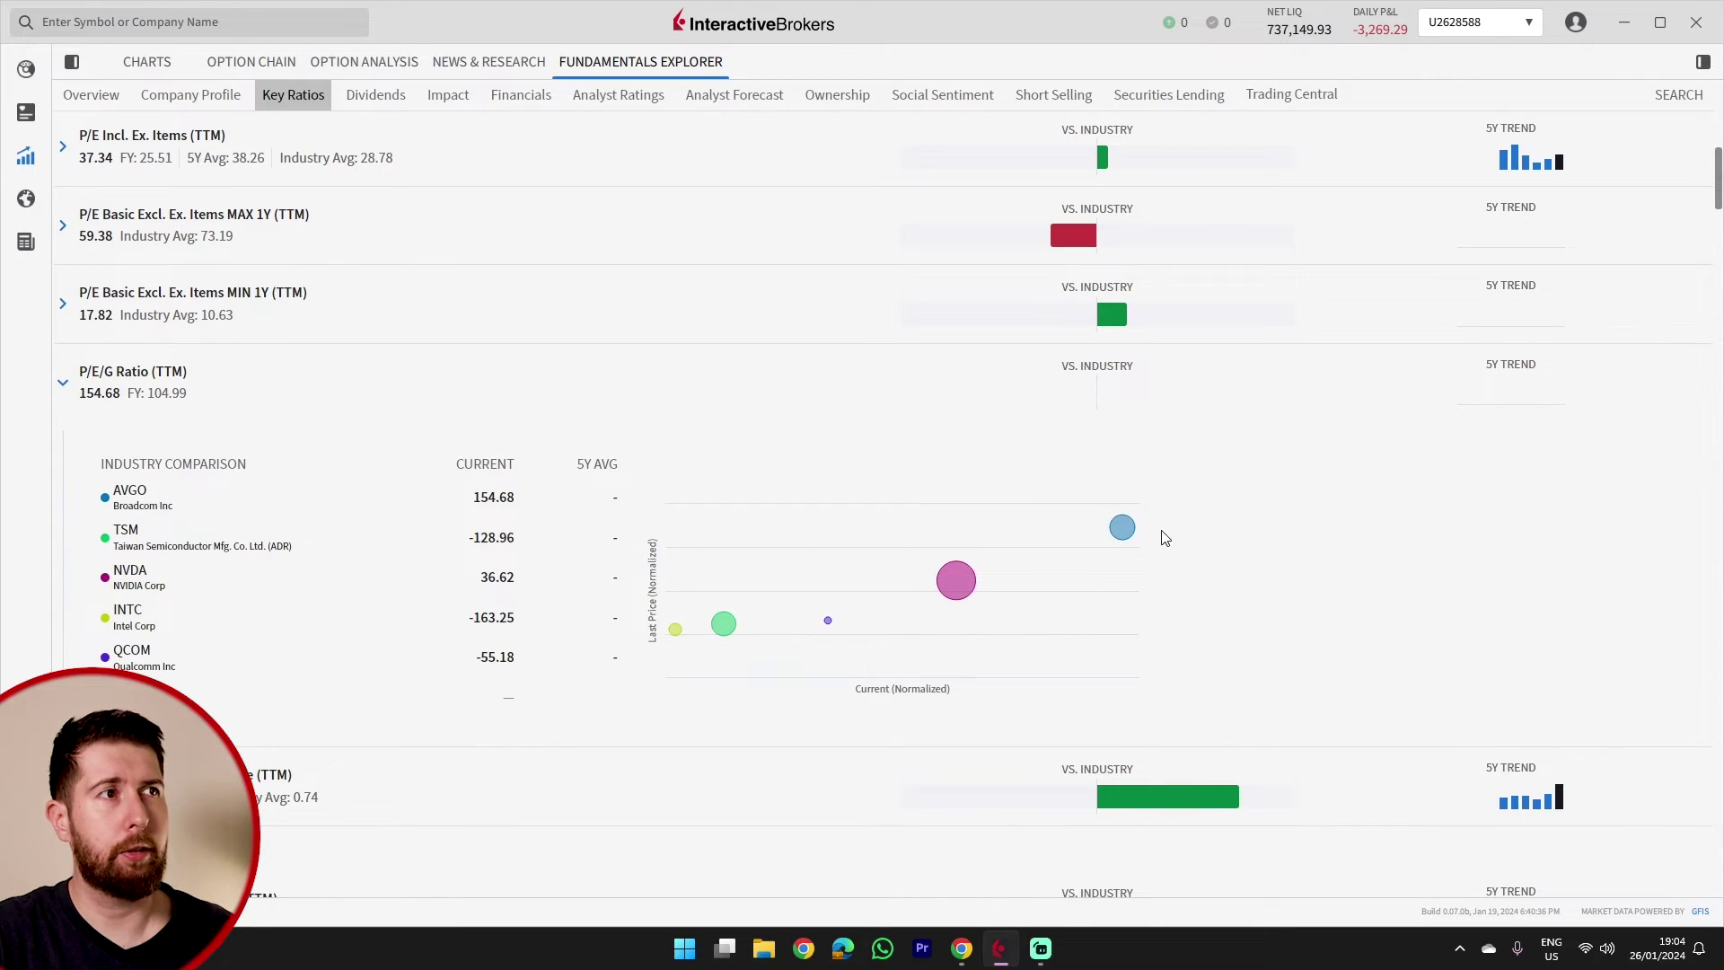
click(206, 392)
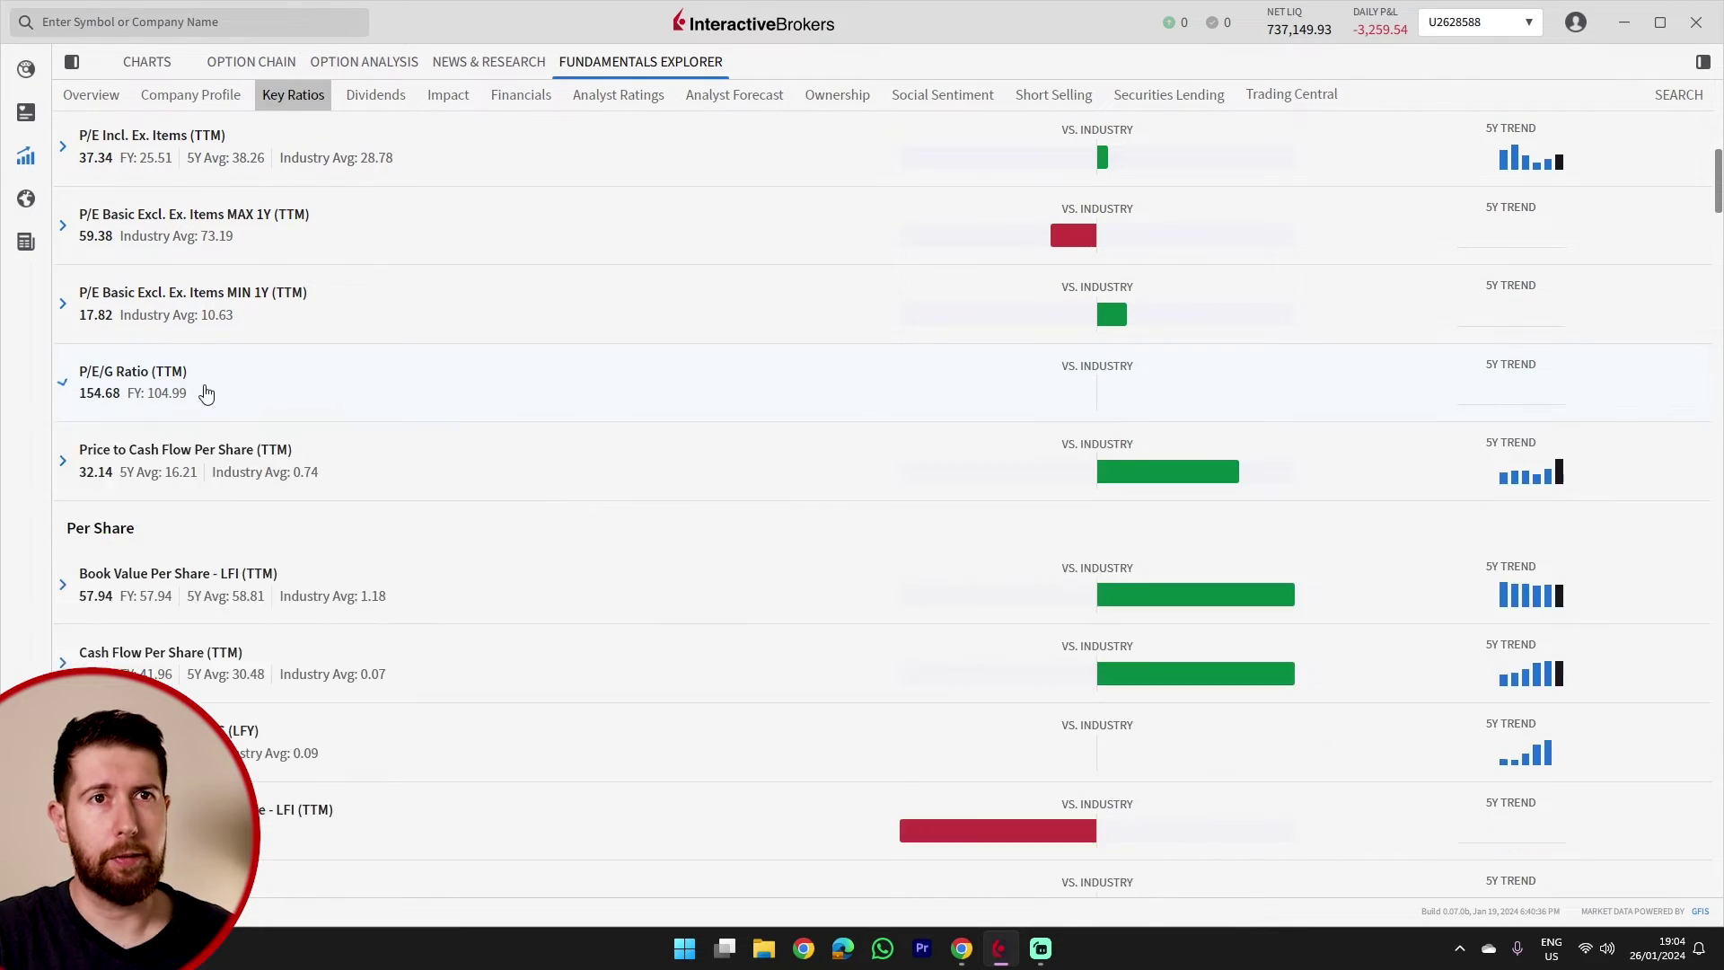
scroll(467, 462, down, 1)
click(216, 476)
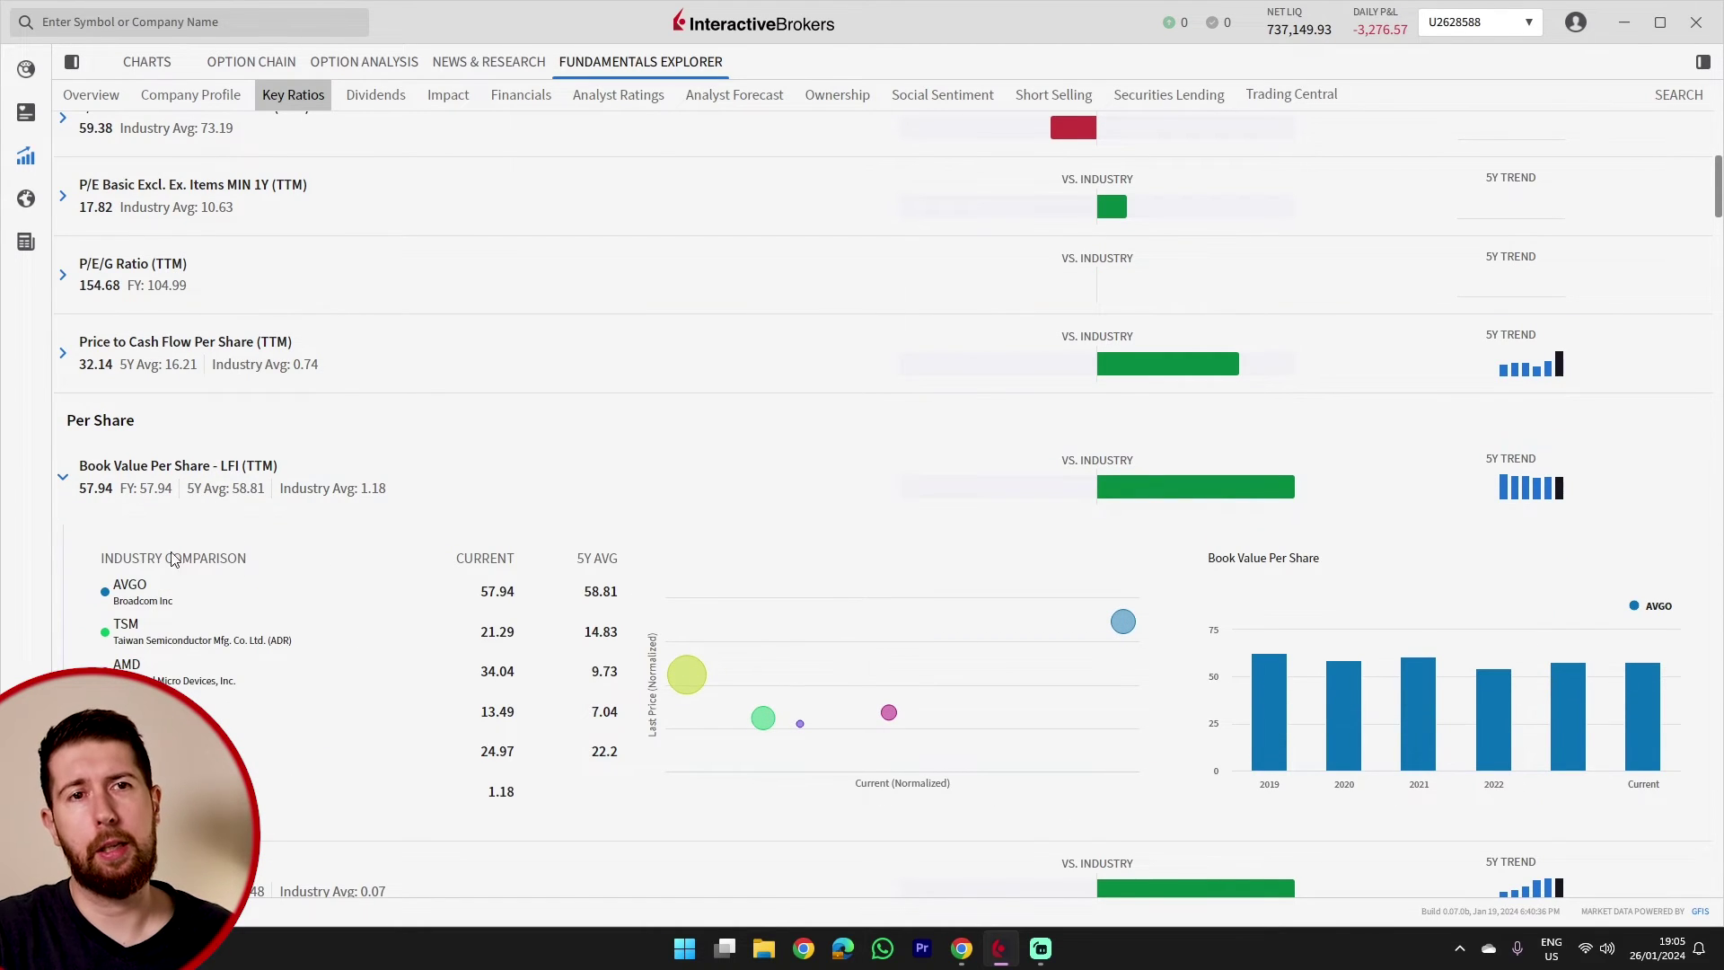
click(179, 482)
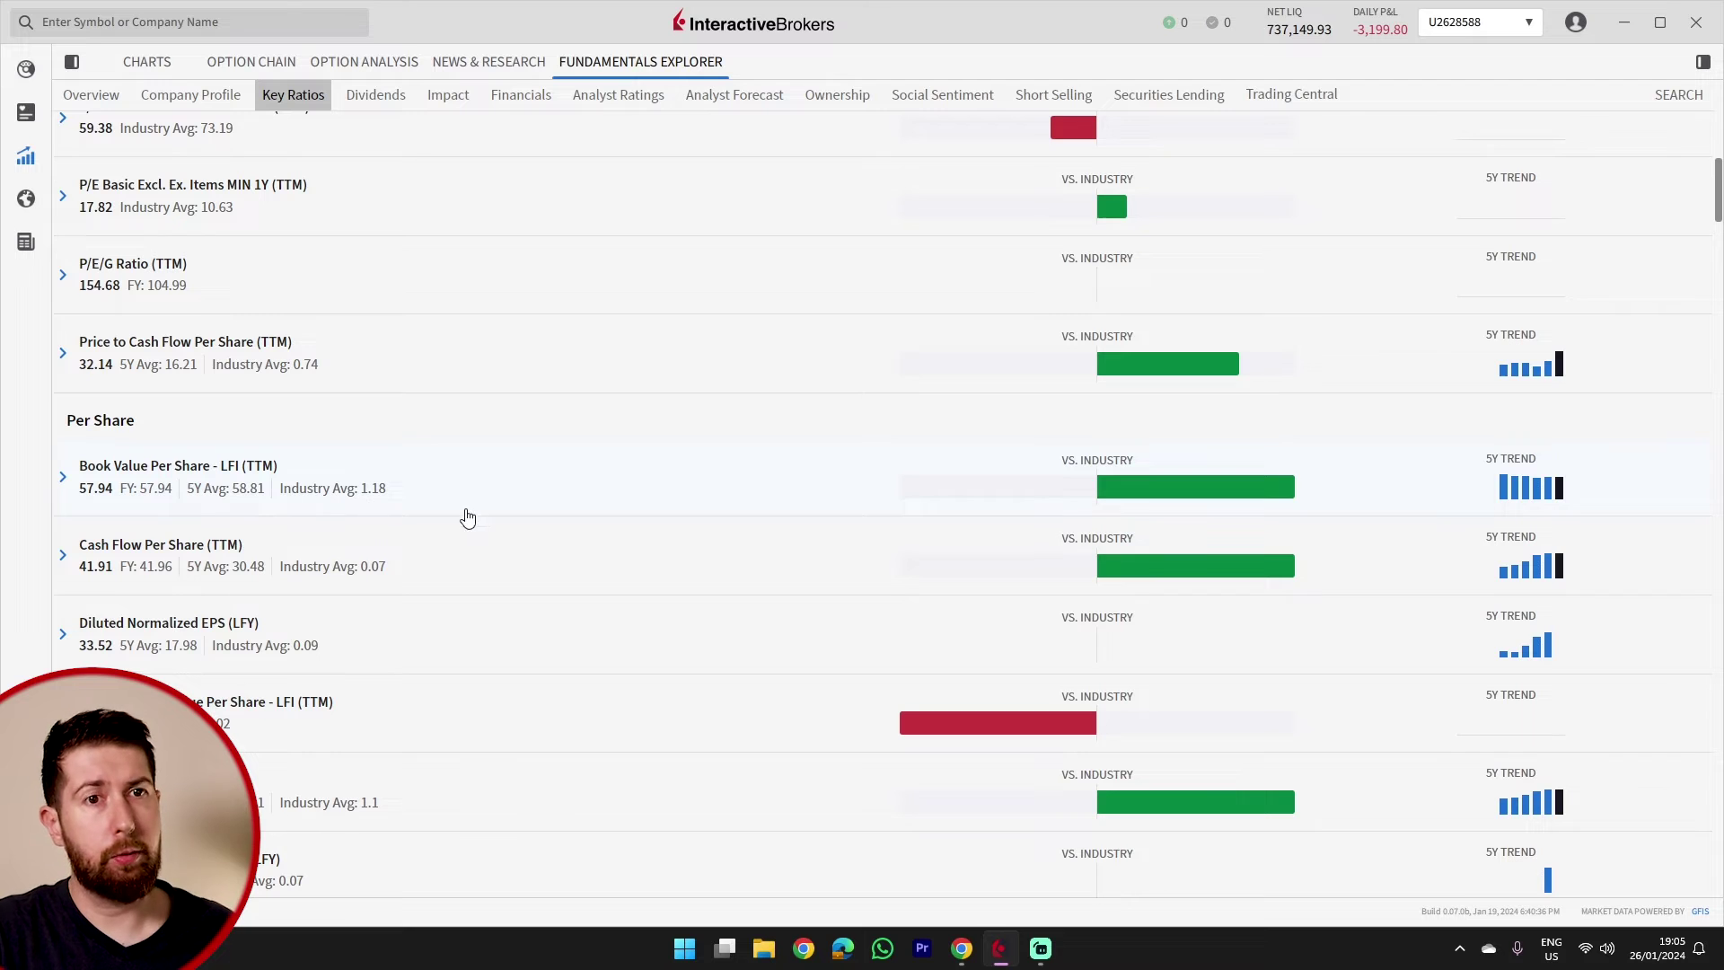
scroll(455, 539, up, 6)
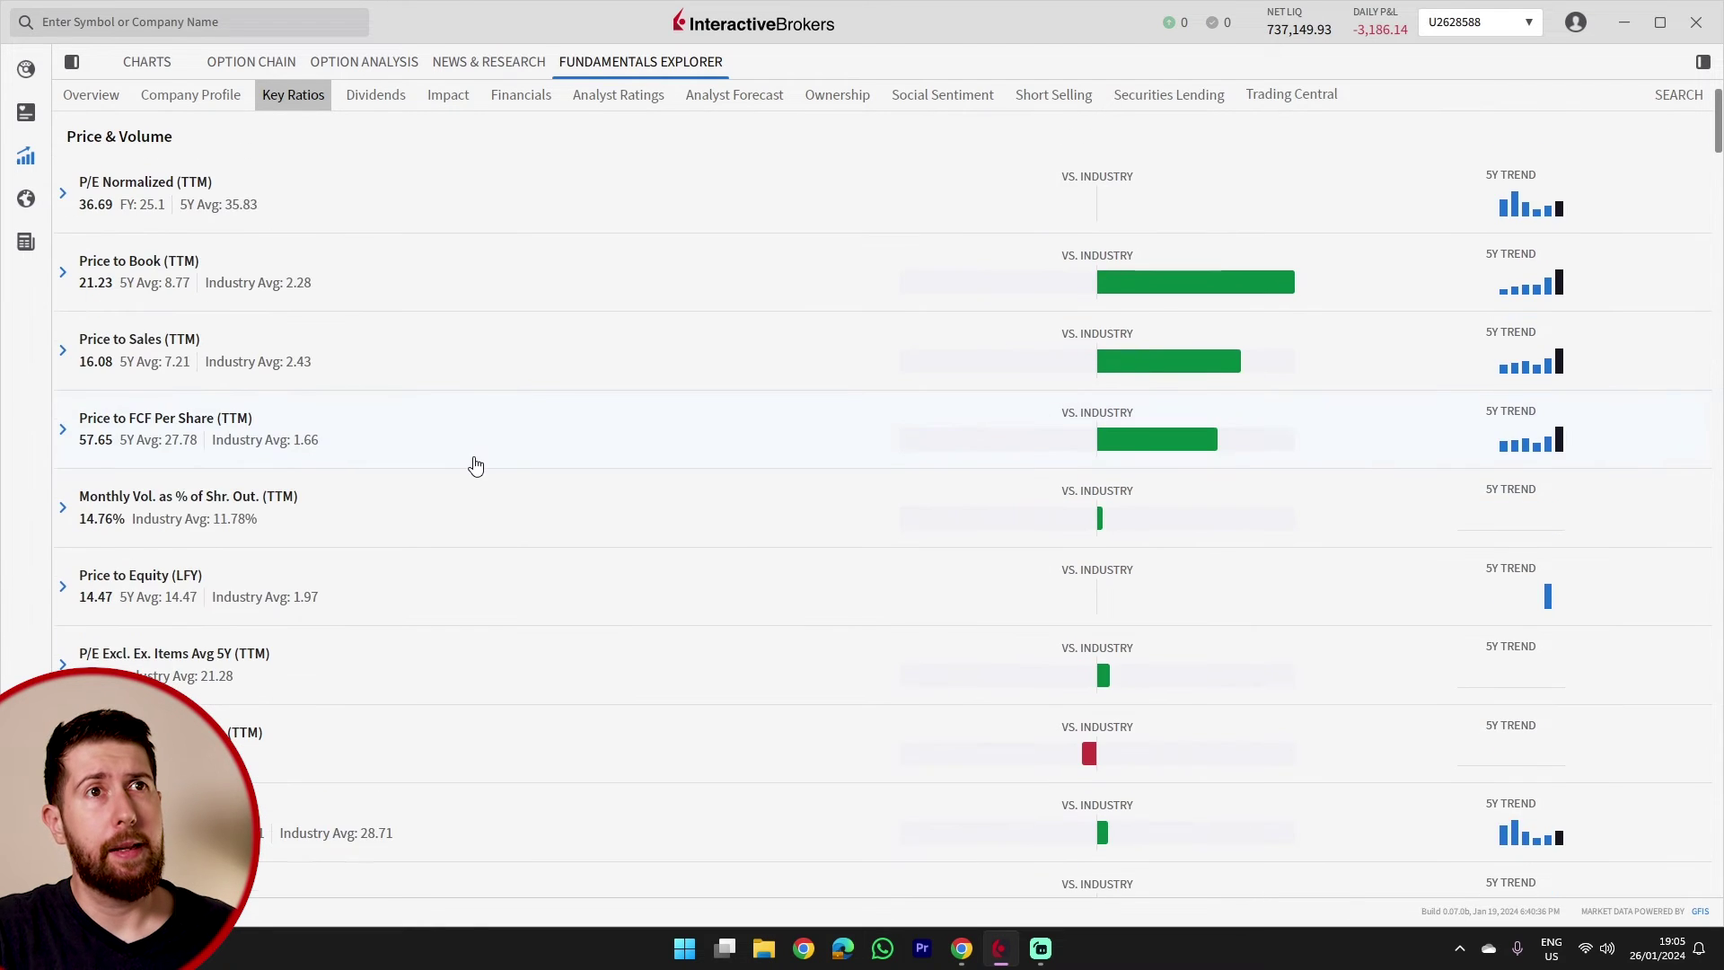
scroll(476, 467, up, 3)
Step: Open Broadcom's Dividends page and scroll through its payout ratio and dividend history chart
click(367, 104)
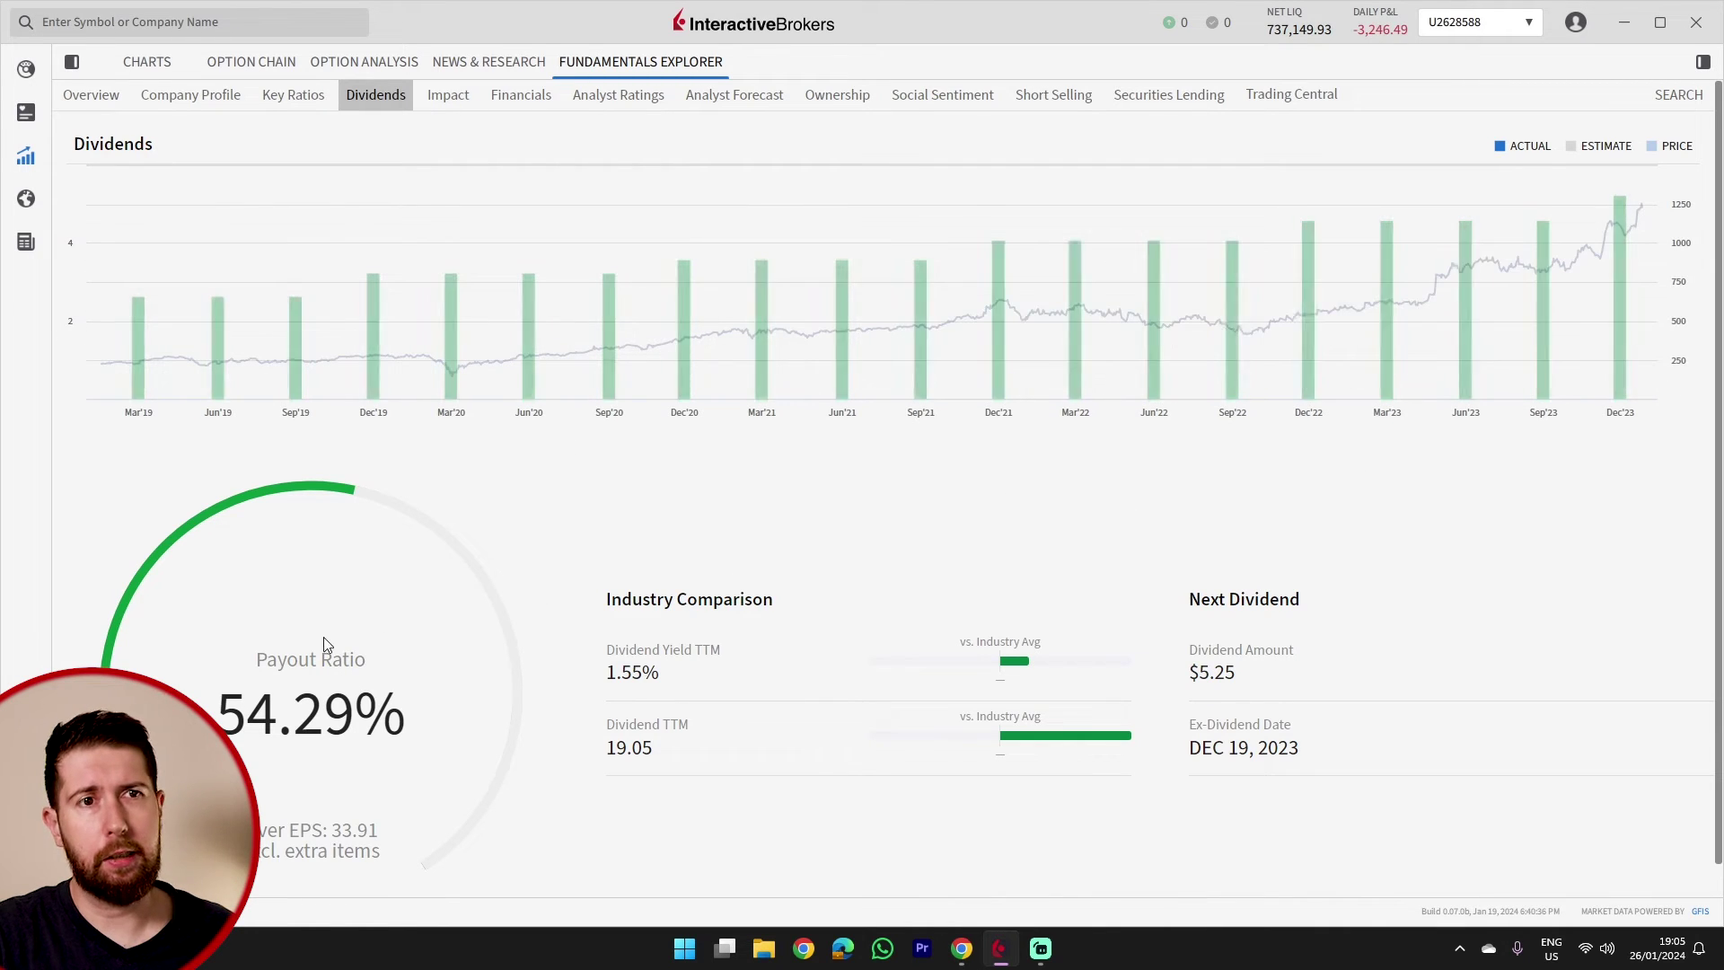
scroll(319, 643, down, 1)
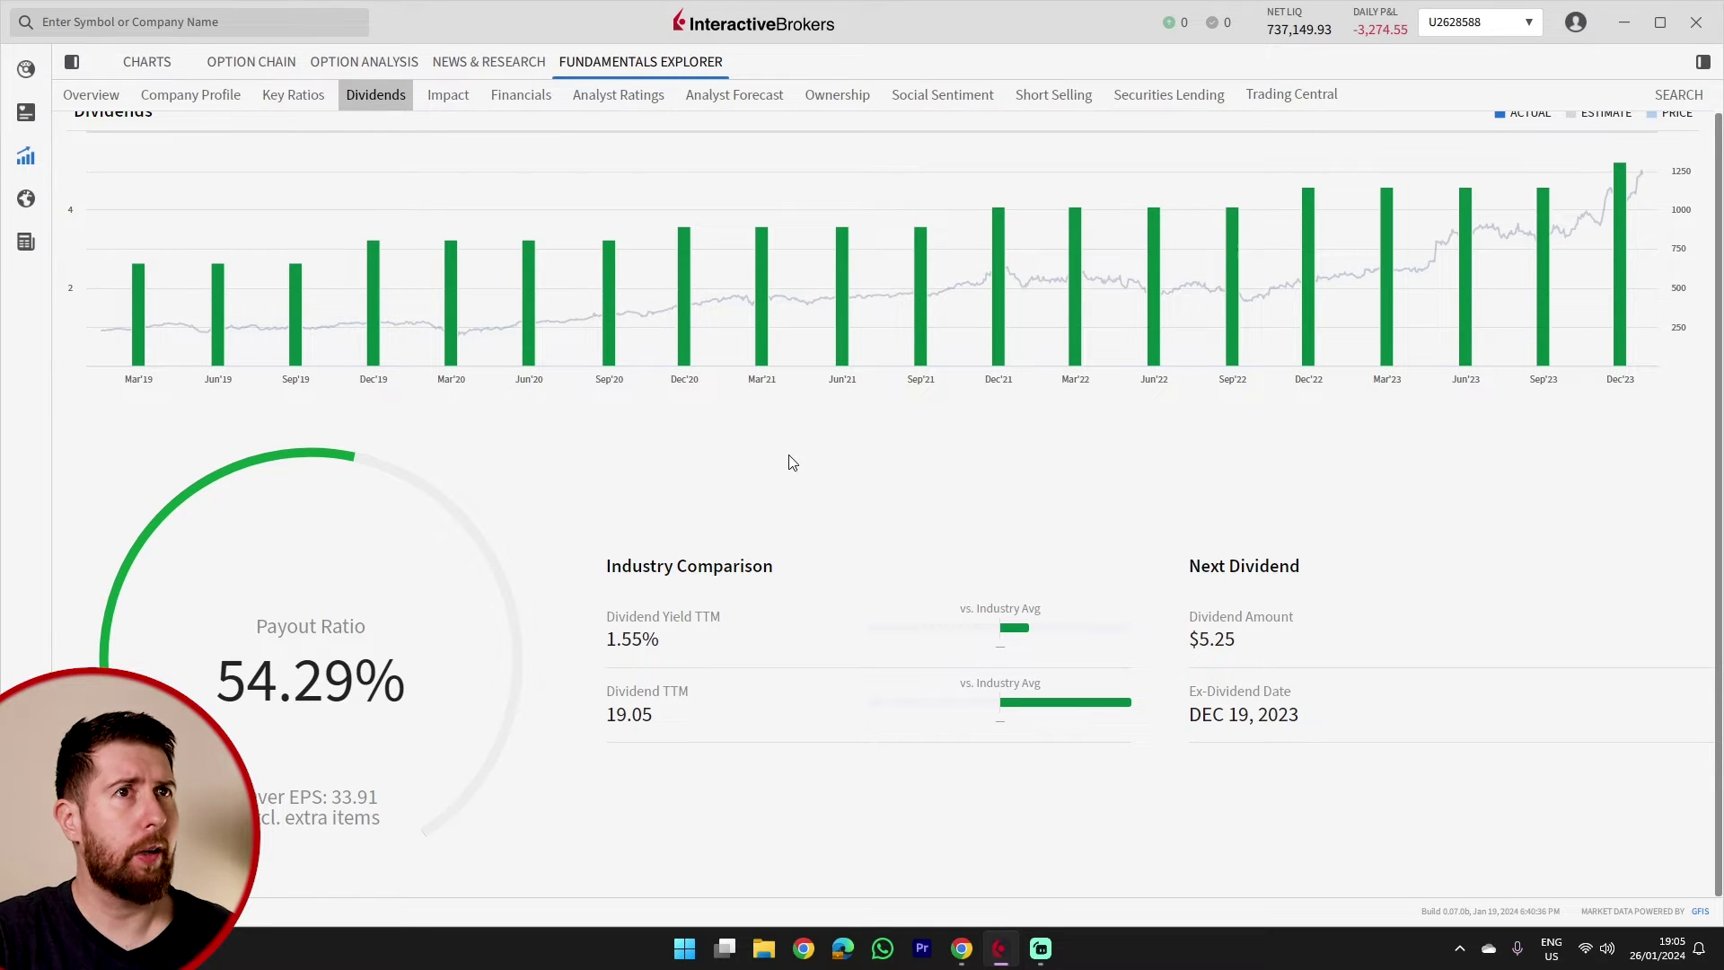
scroll(789, 462, up, 1)
Step: Show Broadcom's annual income statement, chart Revenue and Net Income bf/Tax, then collapse Revenue
click(510, 96)
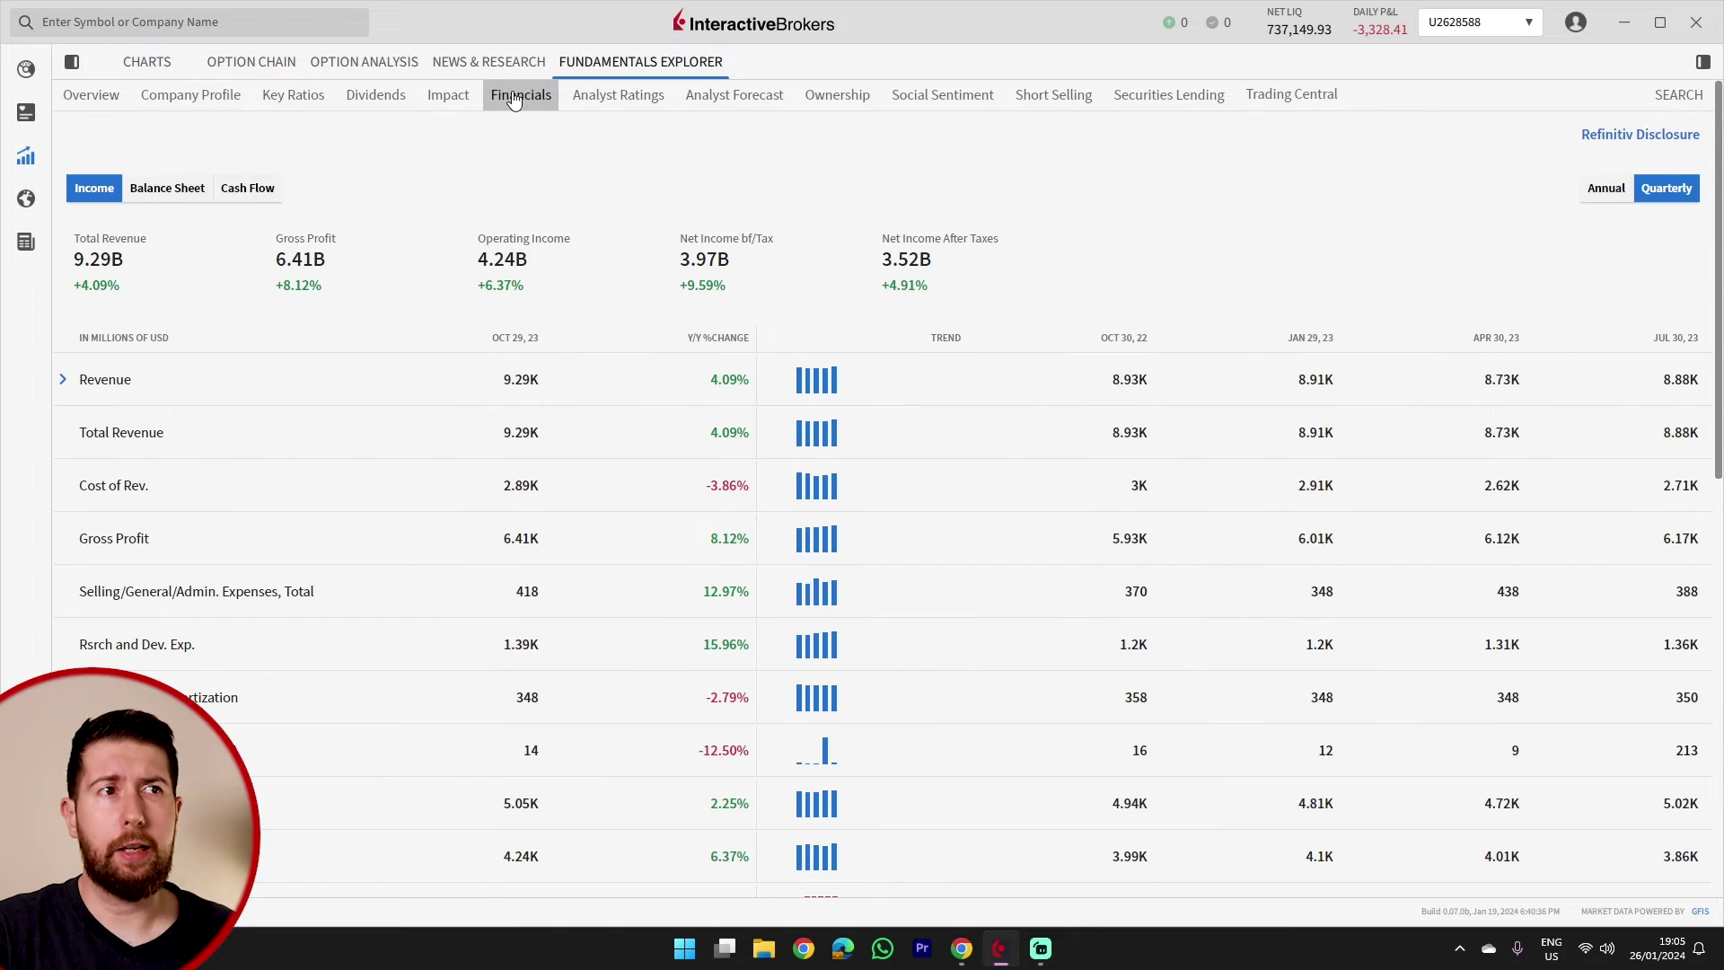
click(69, 378)
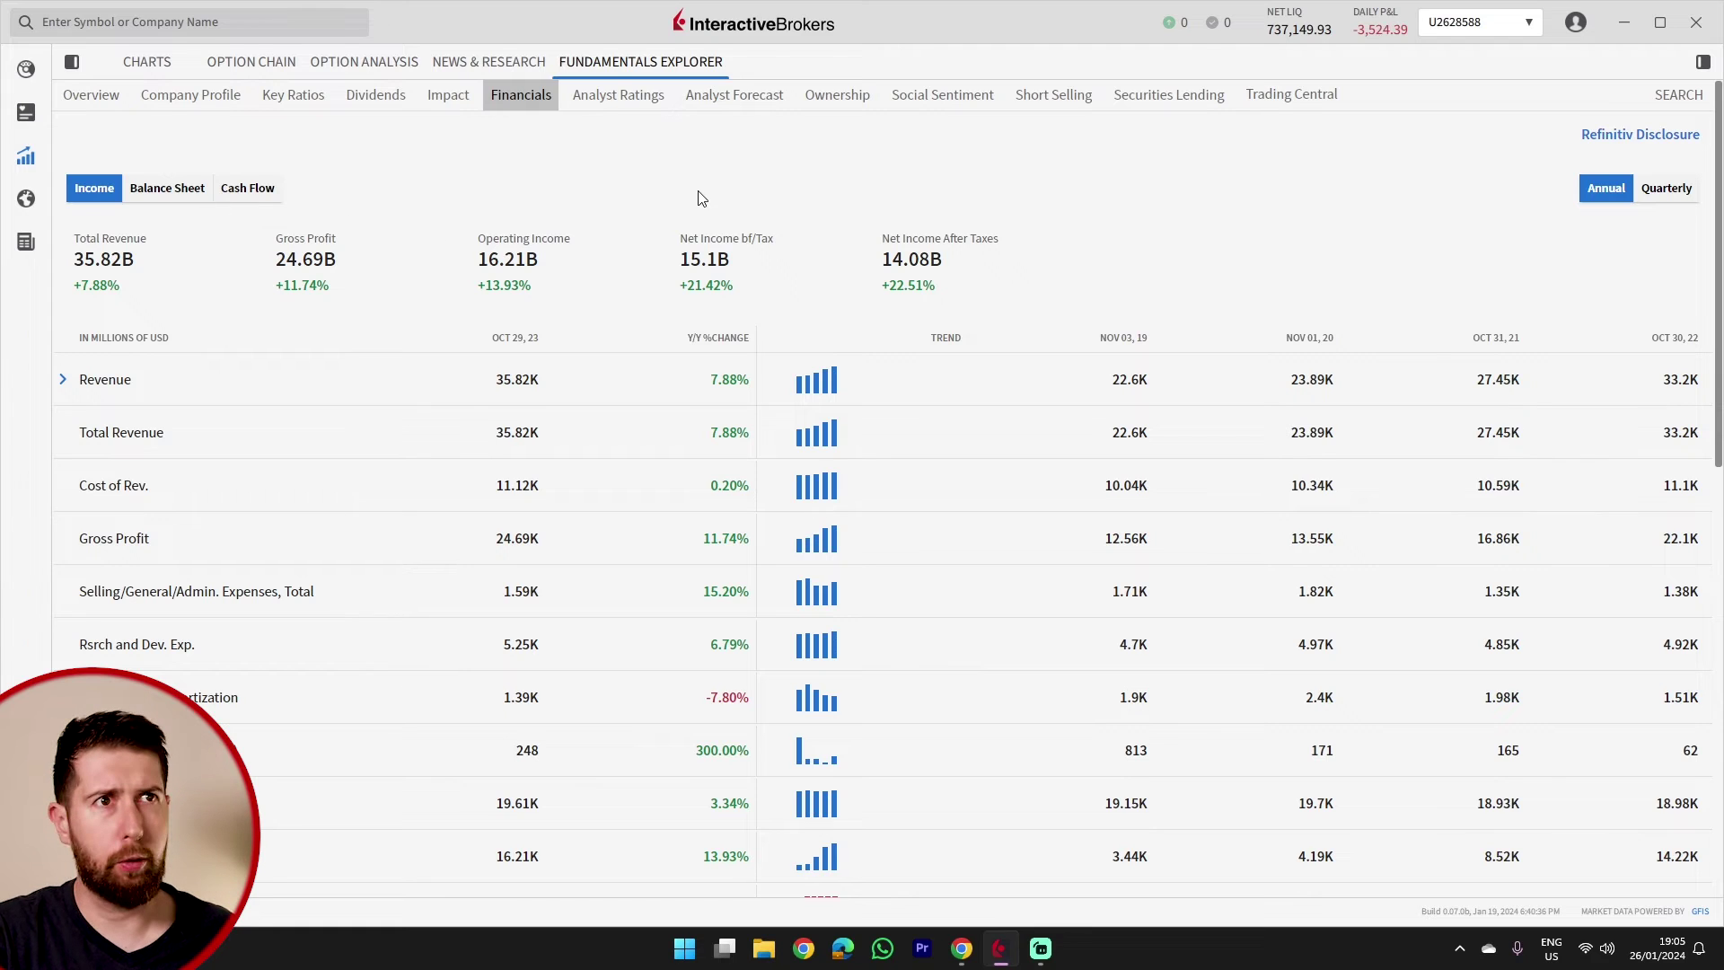
click(109, 379)
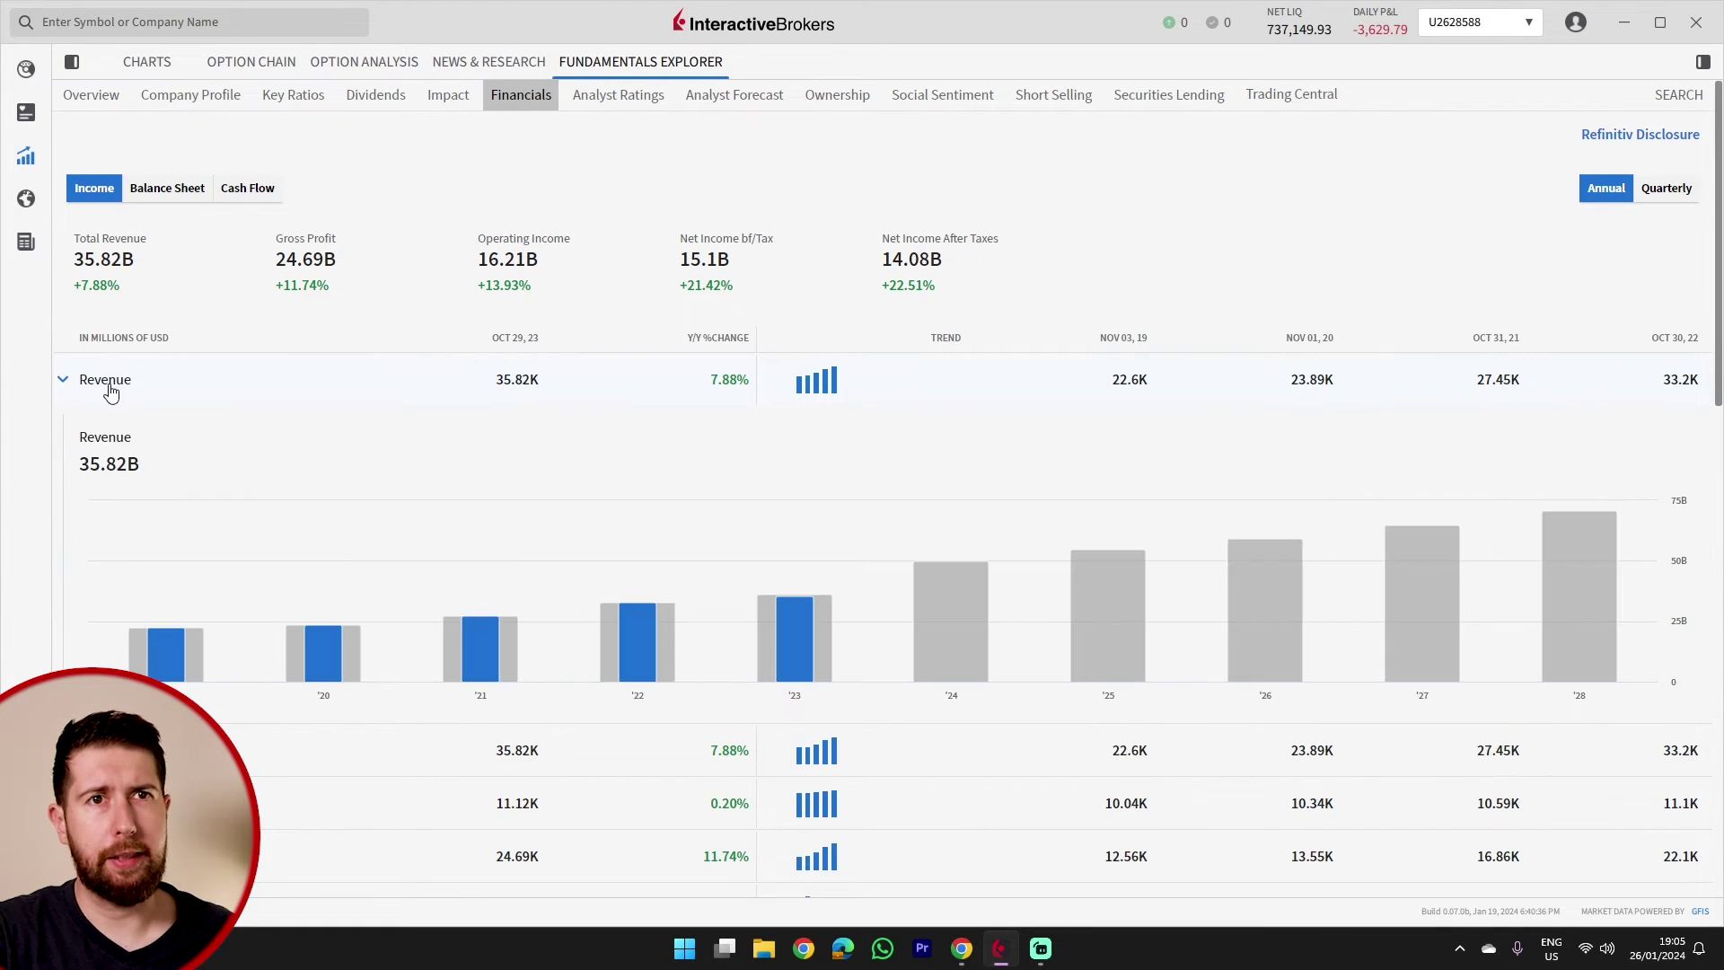
mouse_move(174, 660)
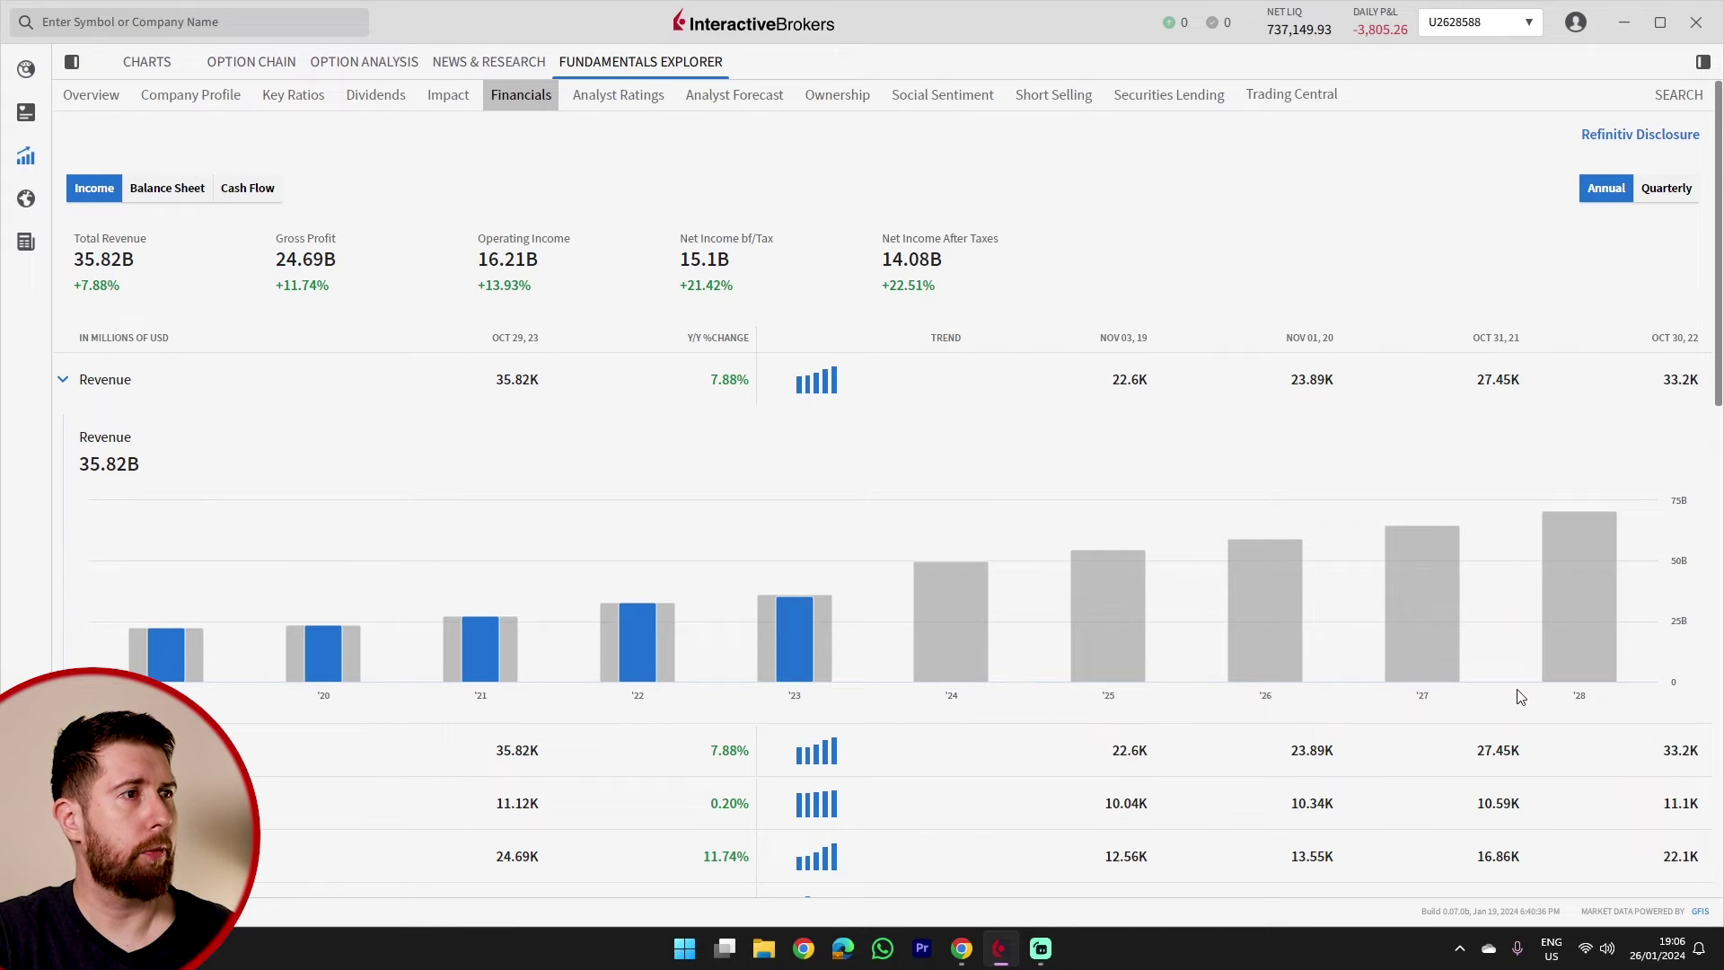
drag(1715, 158, 1715, 481)
click(80, 527)
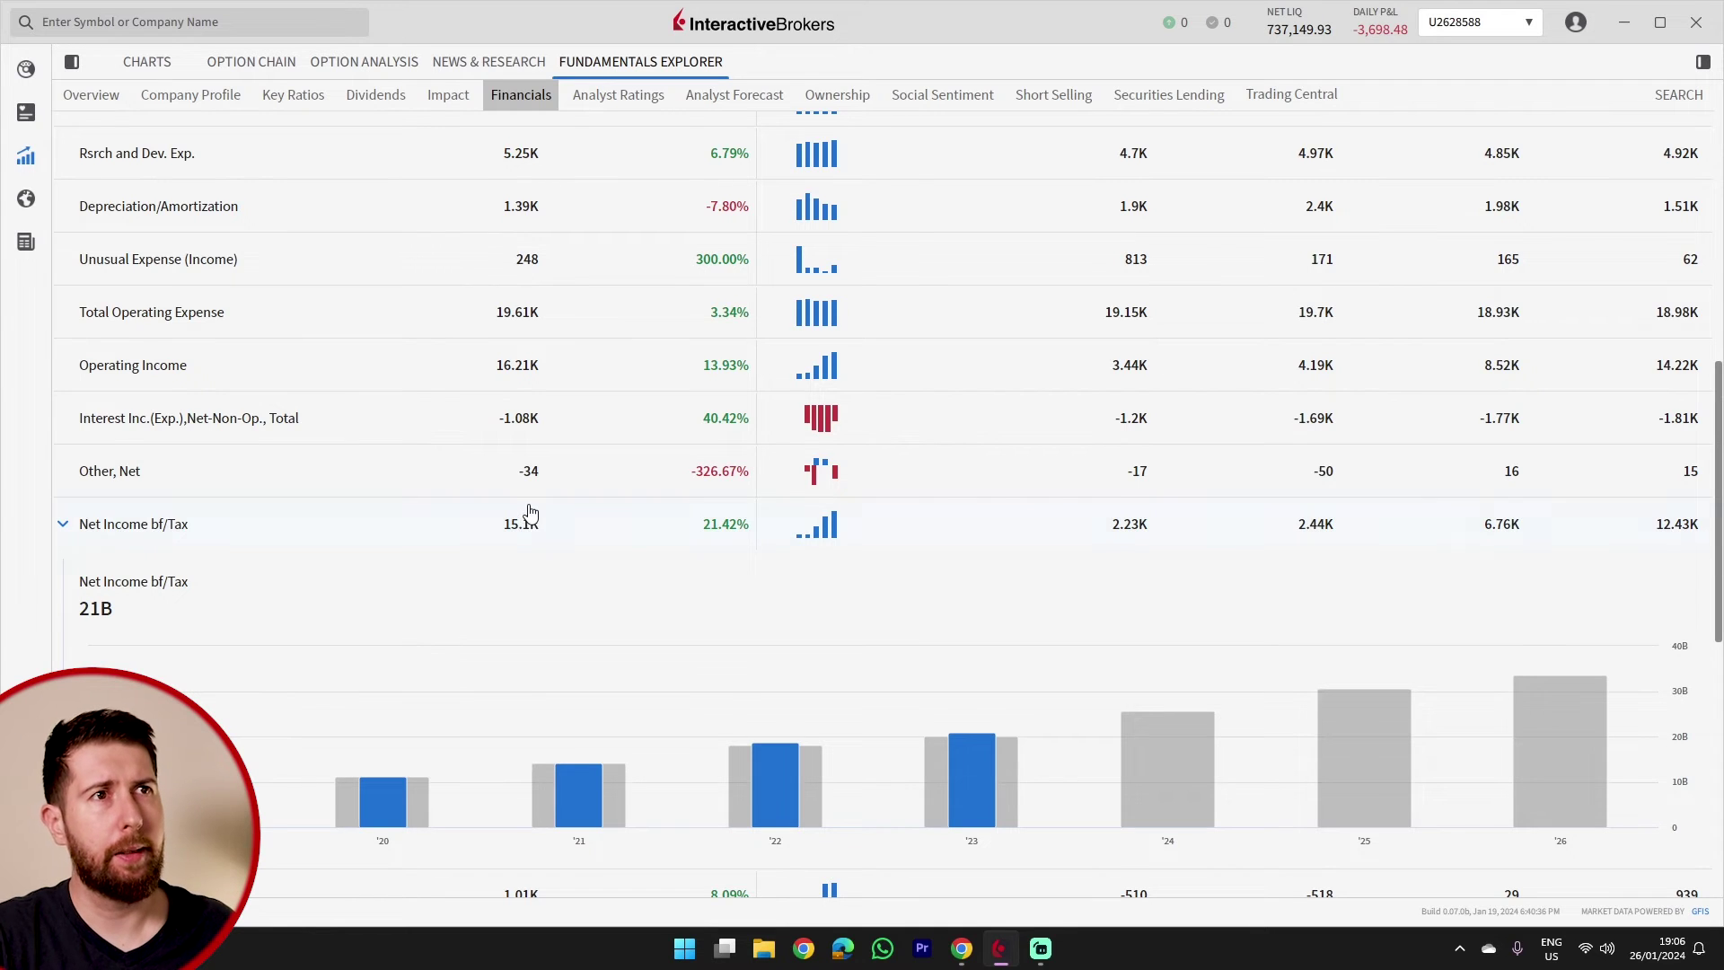
scroll(530, 510, up, 8)
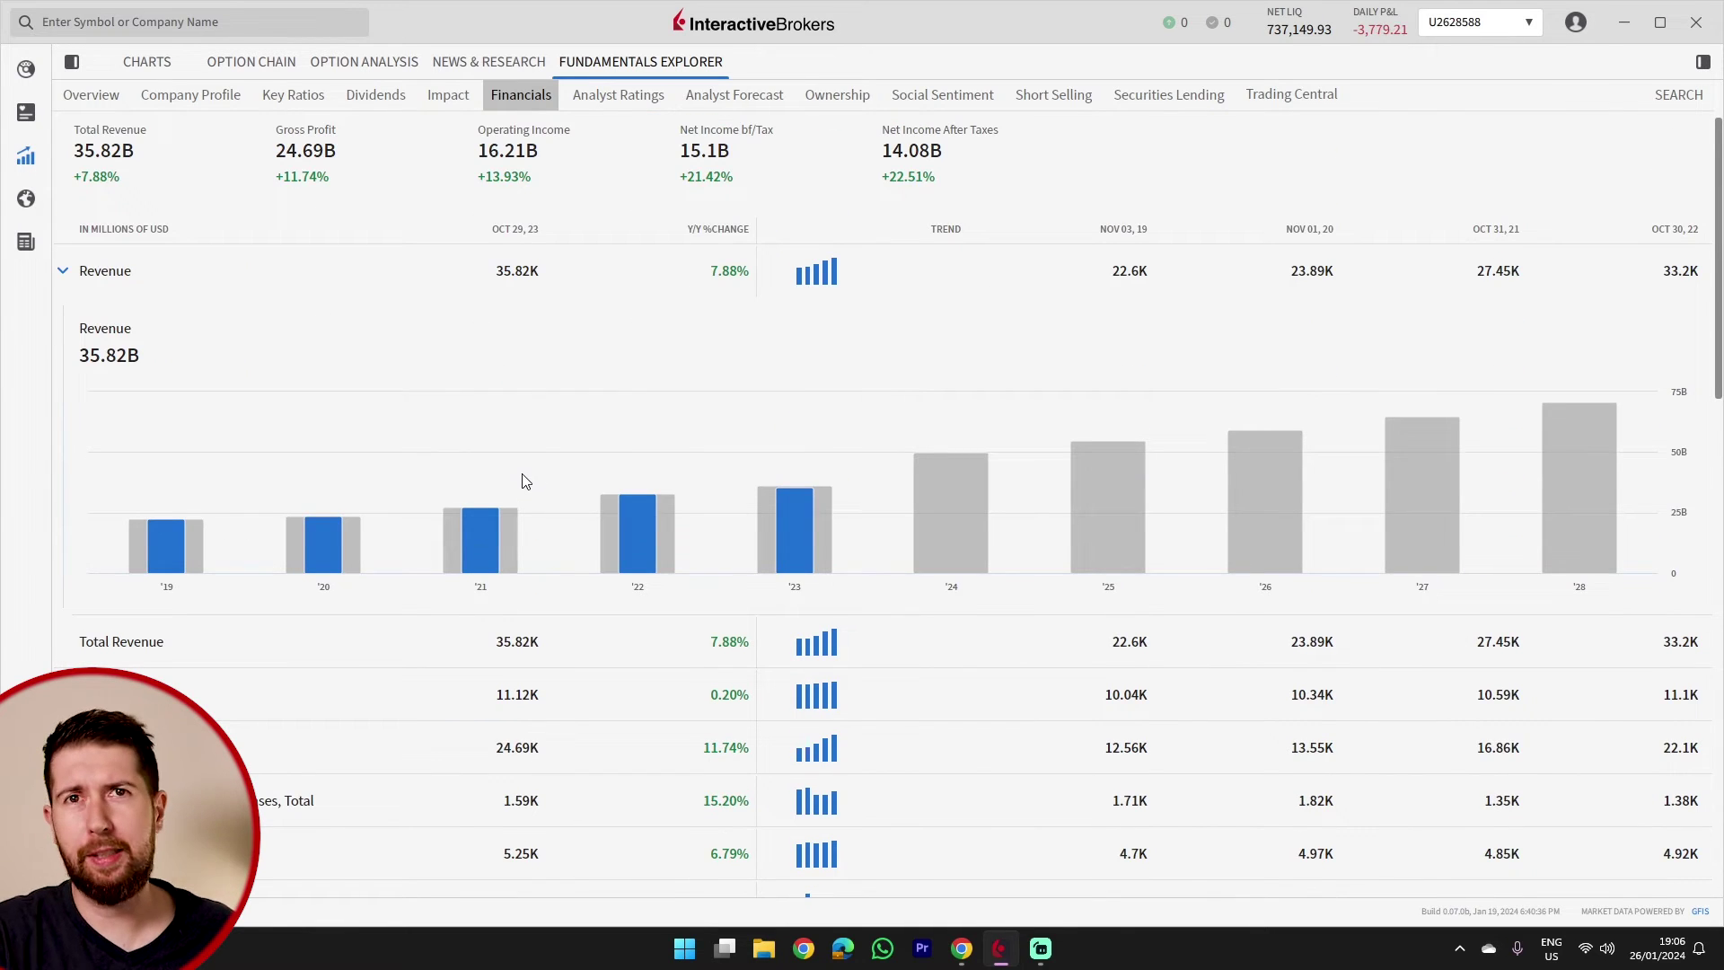
click(116, 286)
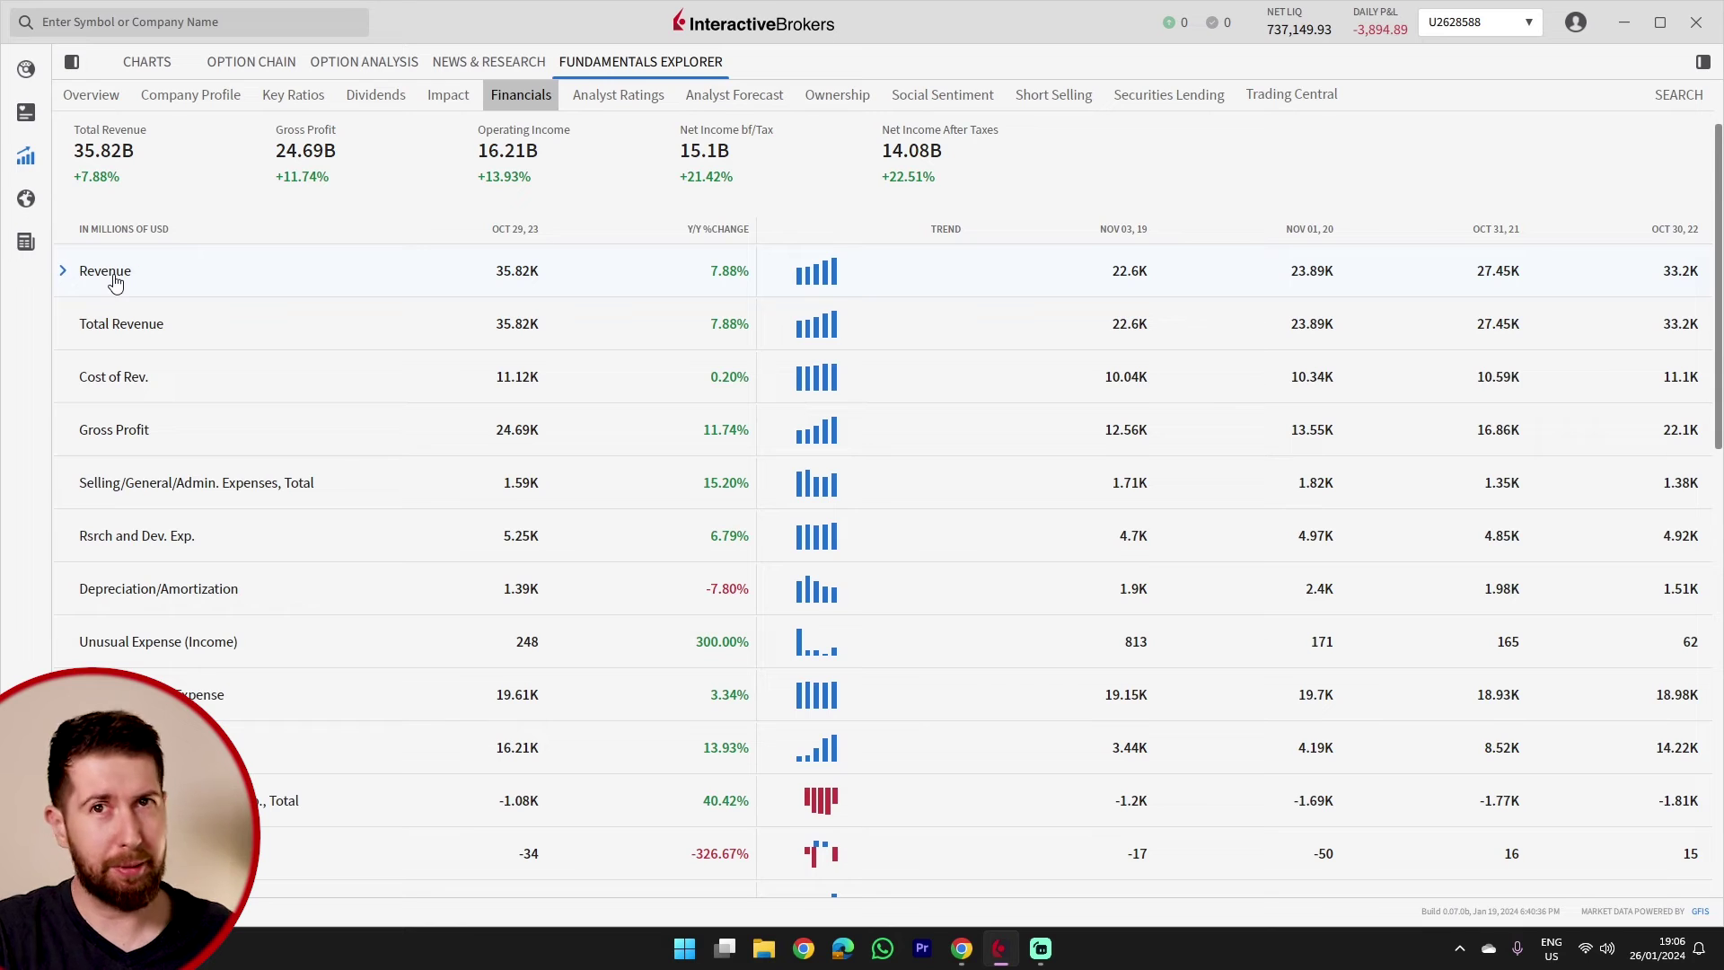
scroll(315, 481, up, 2)
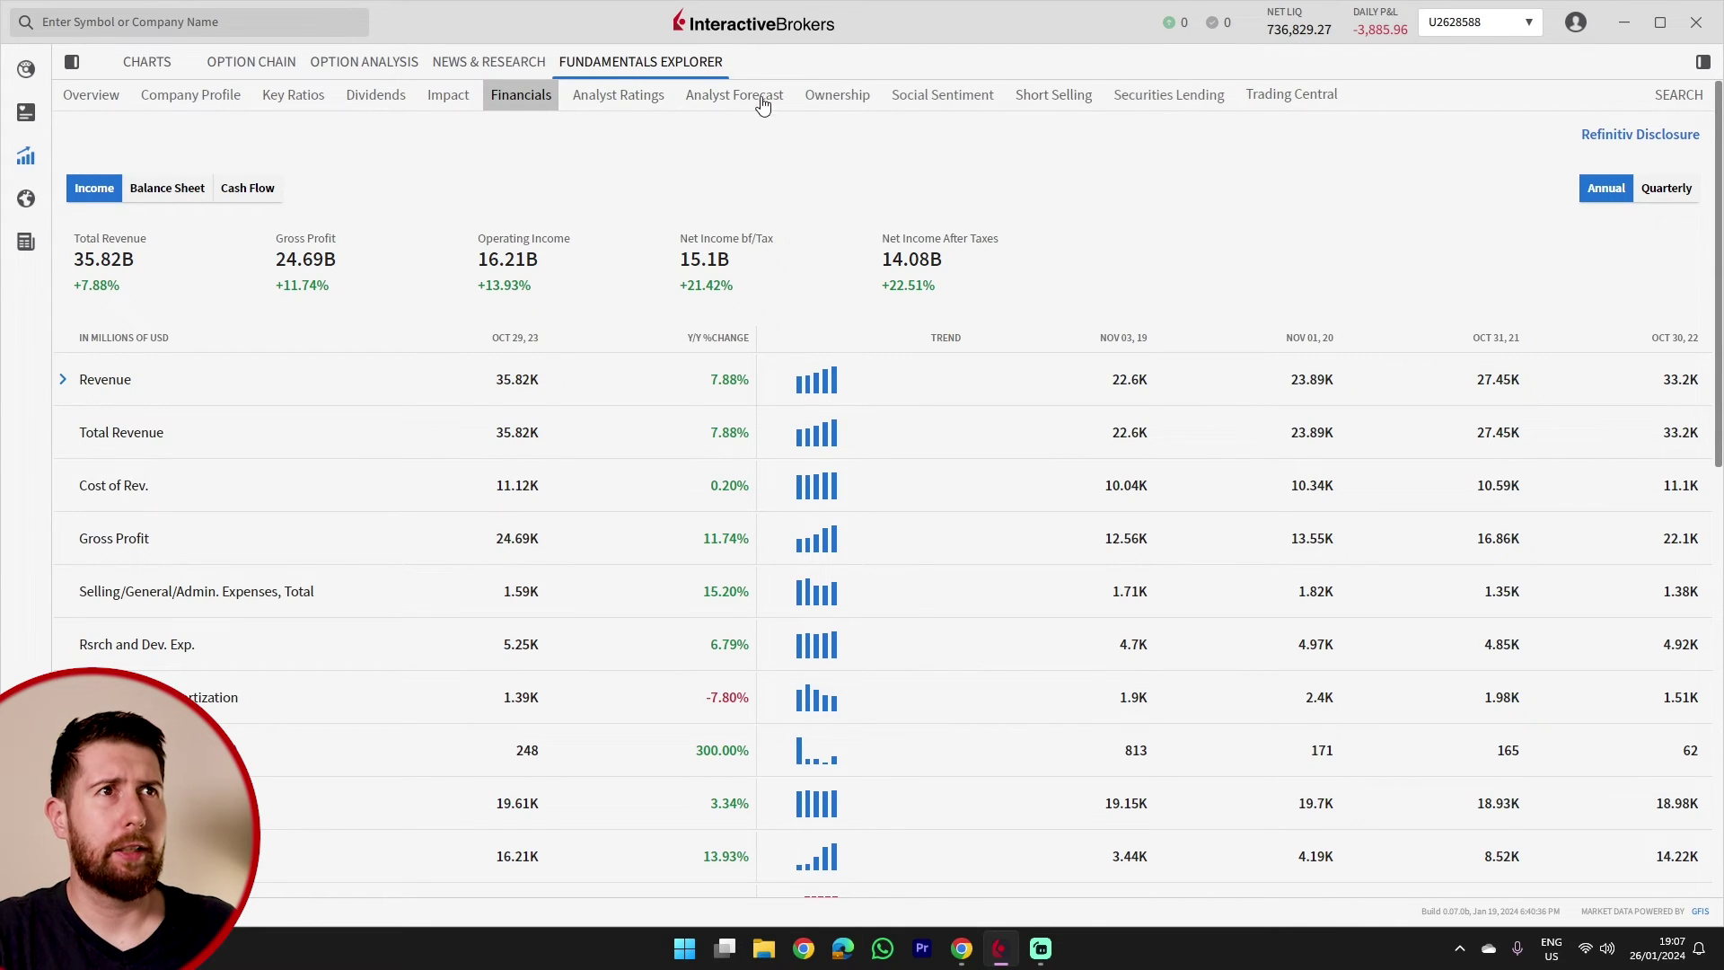
Step: Open Trading Central, zoom the Technical Insights chart, and switch to Market Buzz analytics
click(1308, 99)
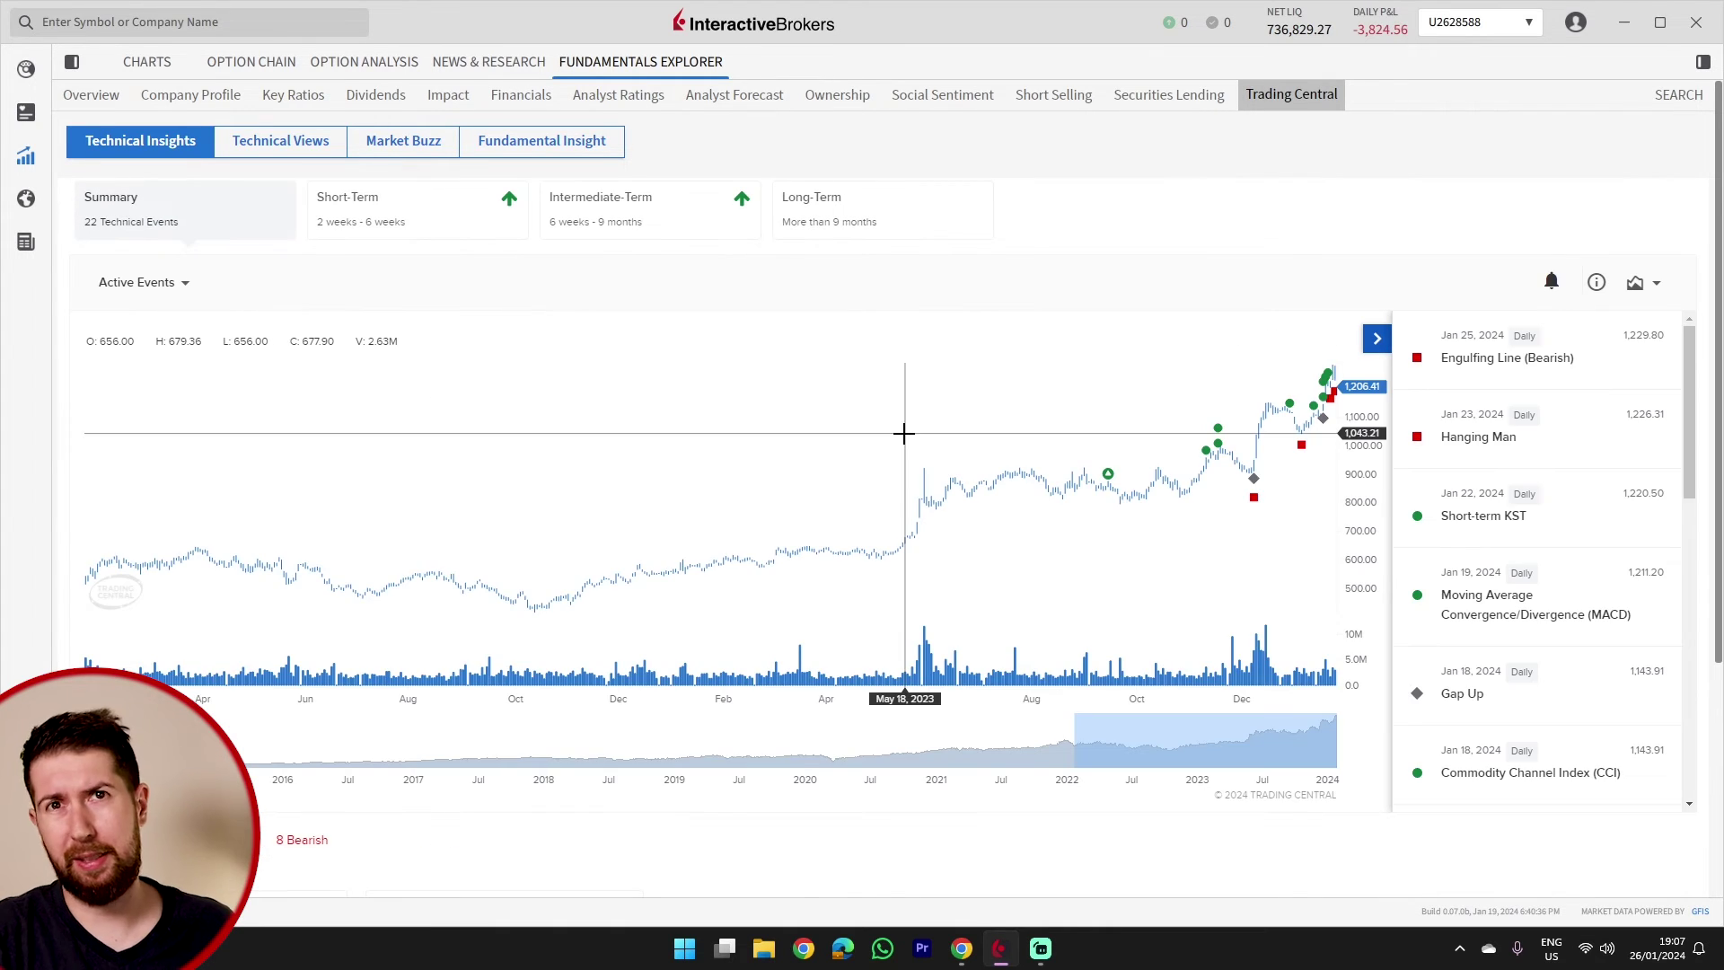
scroll(1250, 471, up, 6)
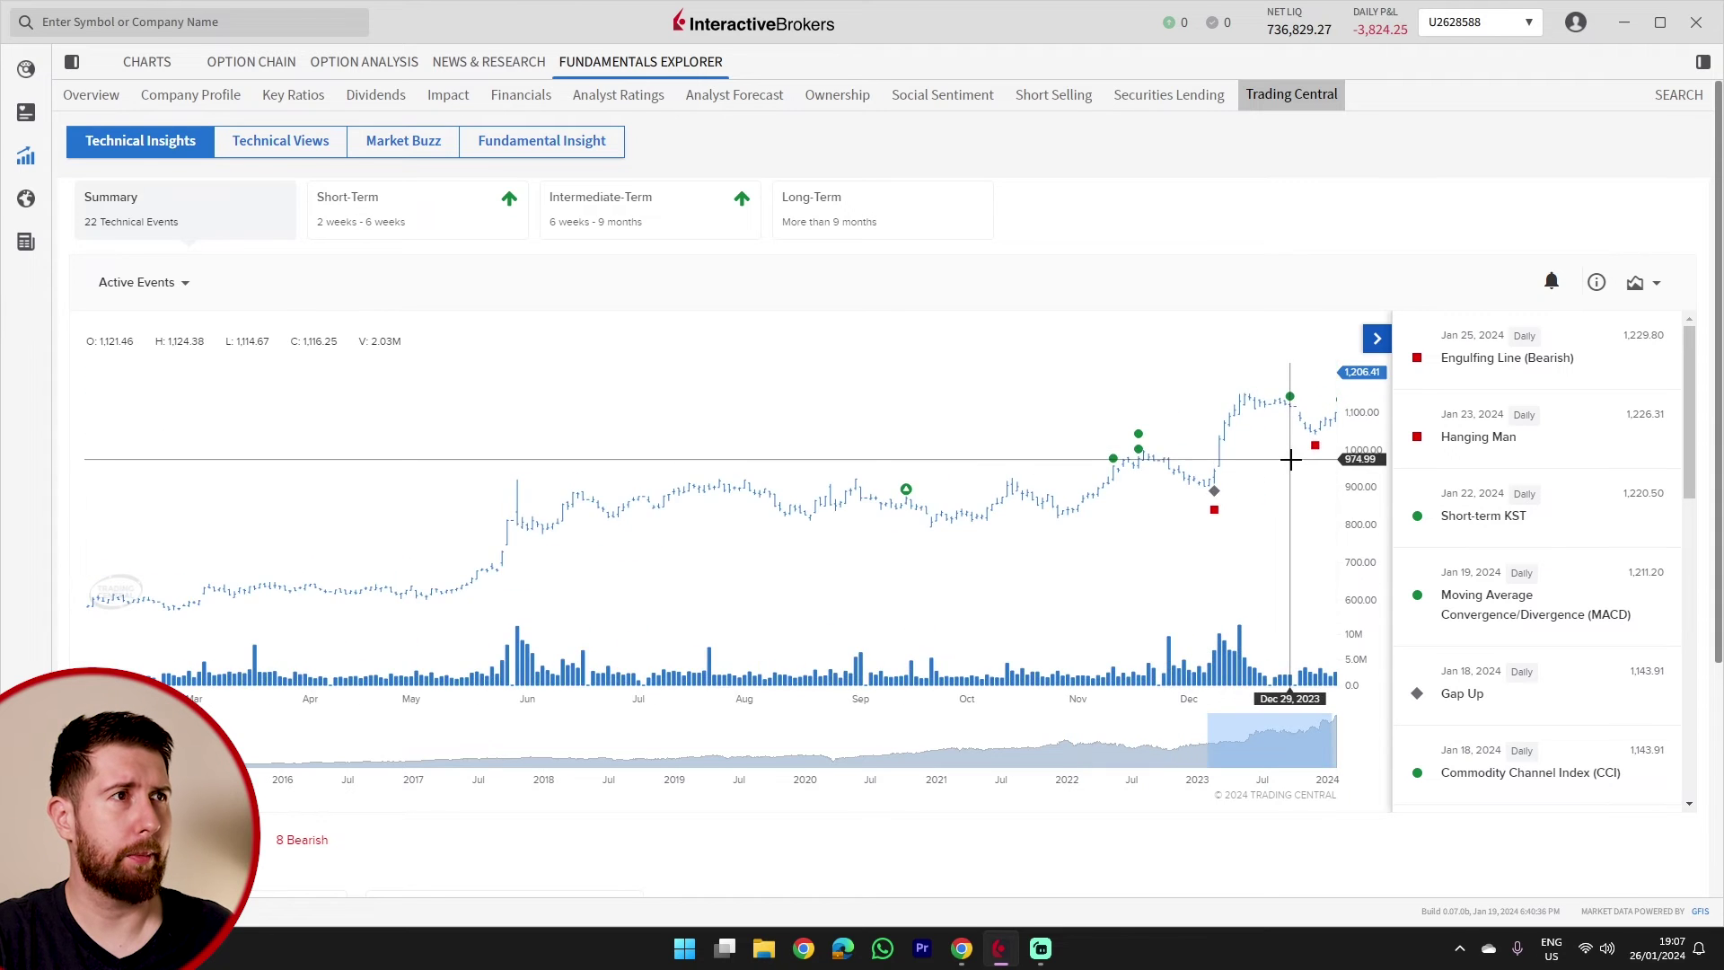
scroll(1168, 456, up, 3)
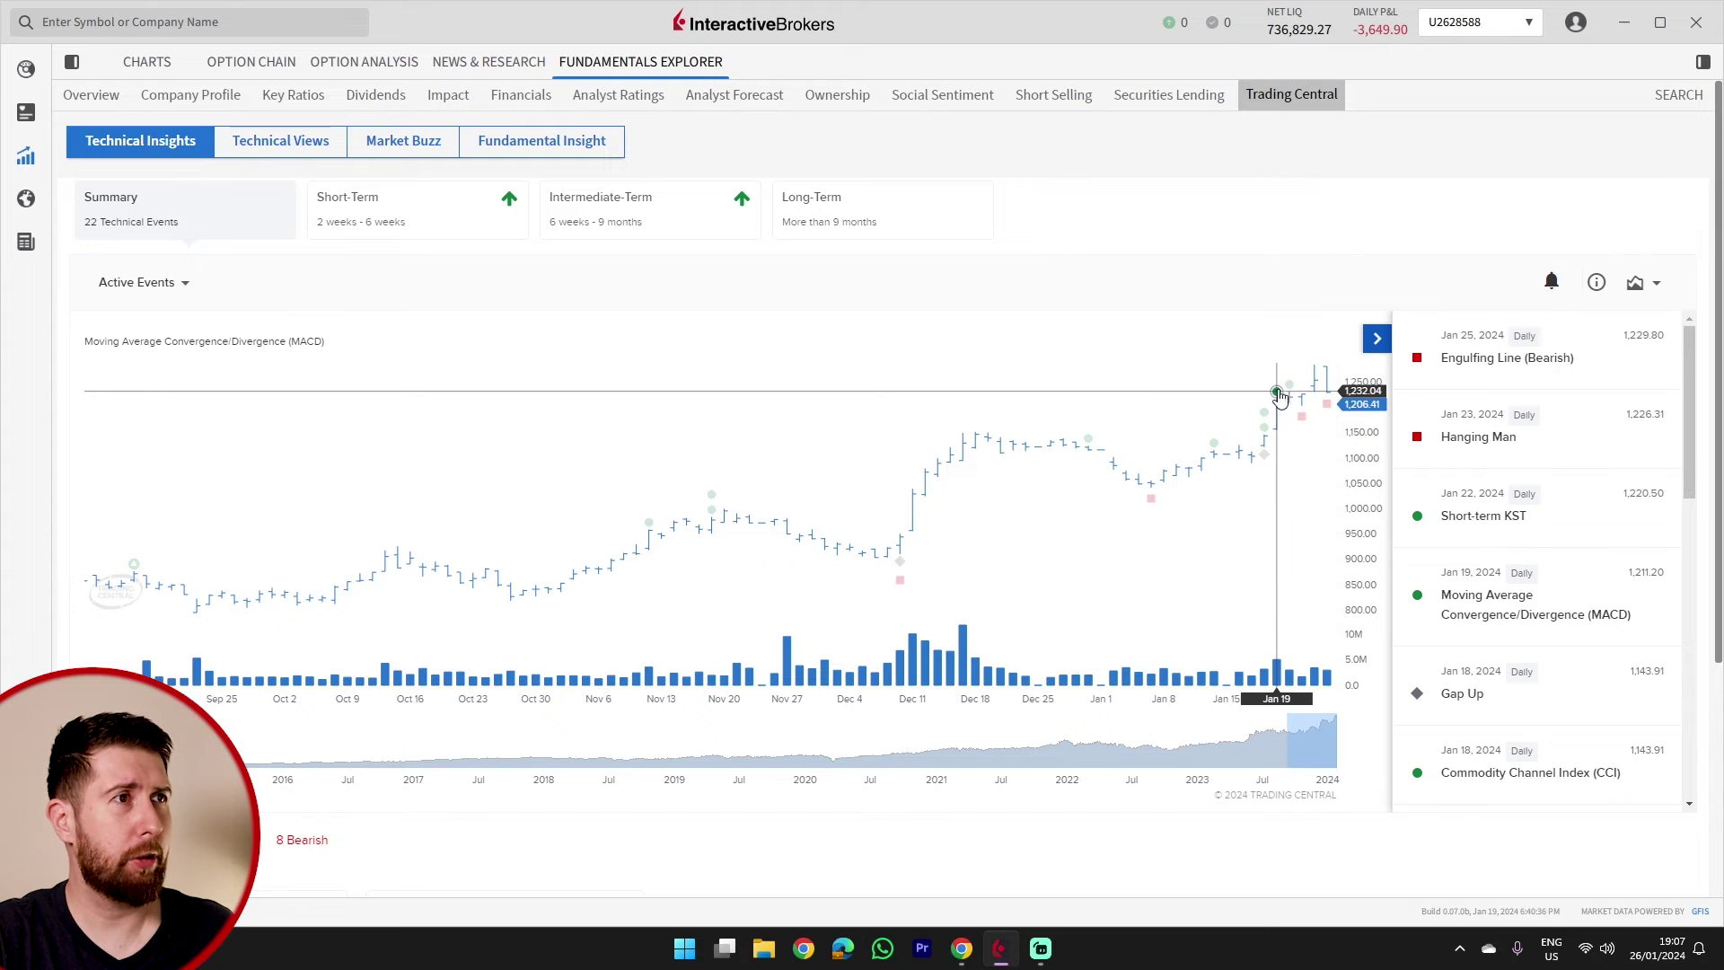
click(404, 140)
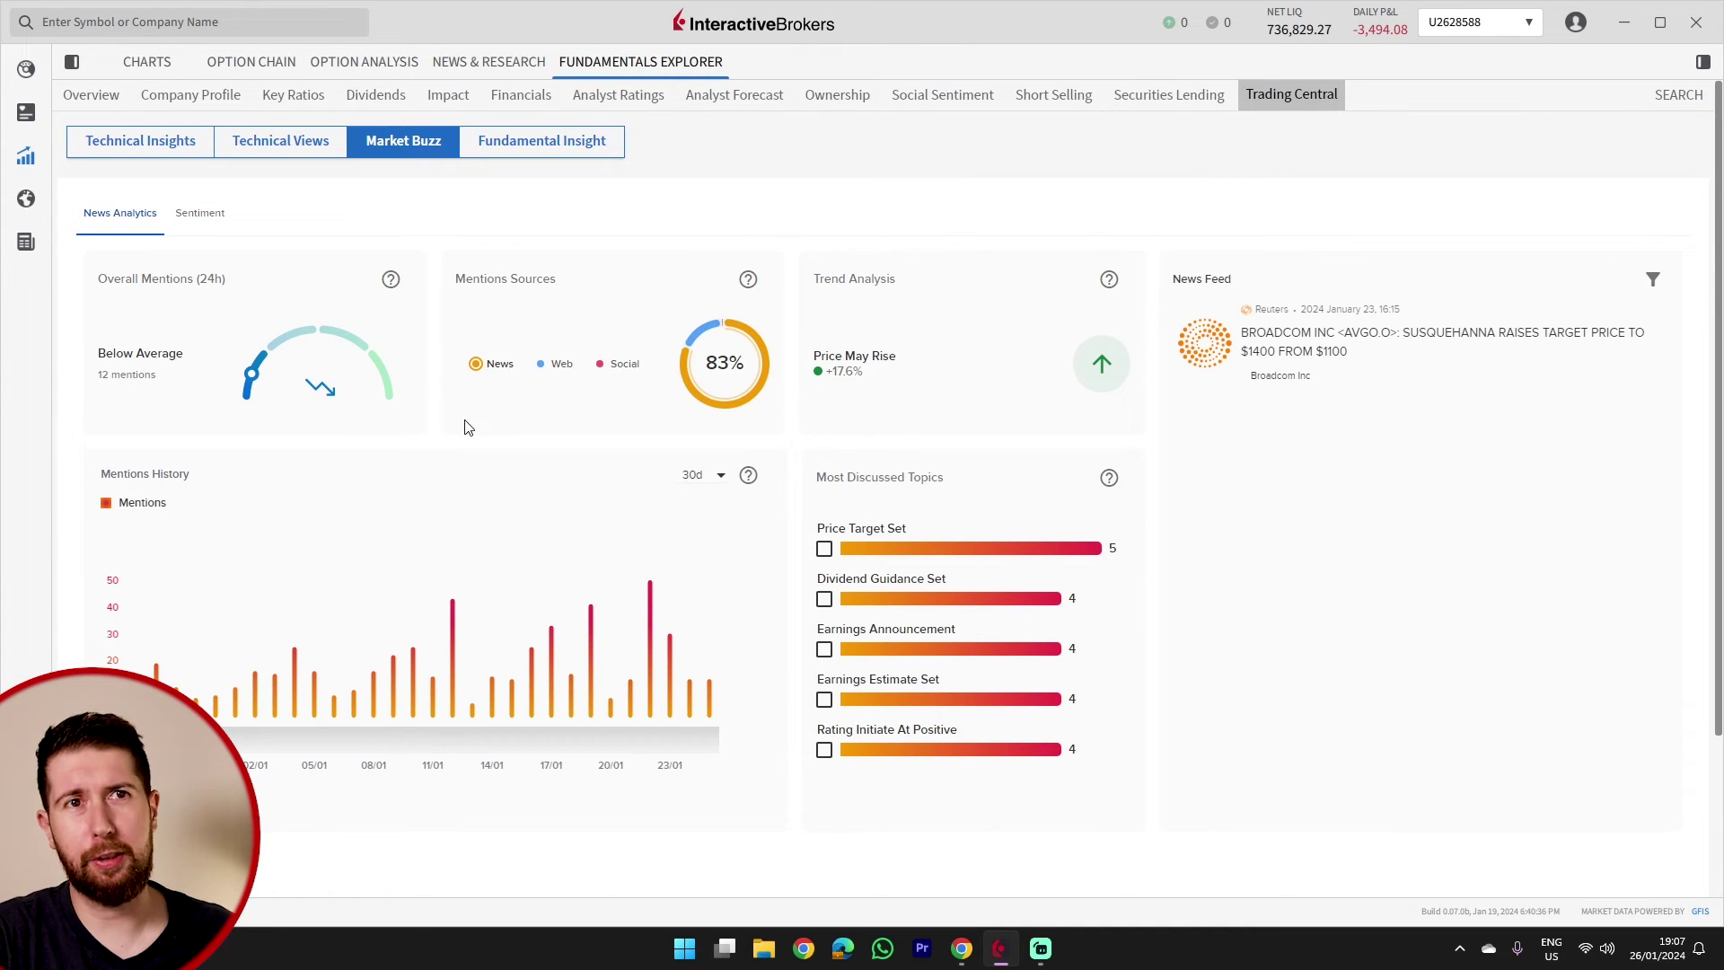
Step: Open Broadcom's Social Sentiment page and scroll down to the sentiment trend chart and back
scroll(602, 423, down, 3)
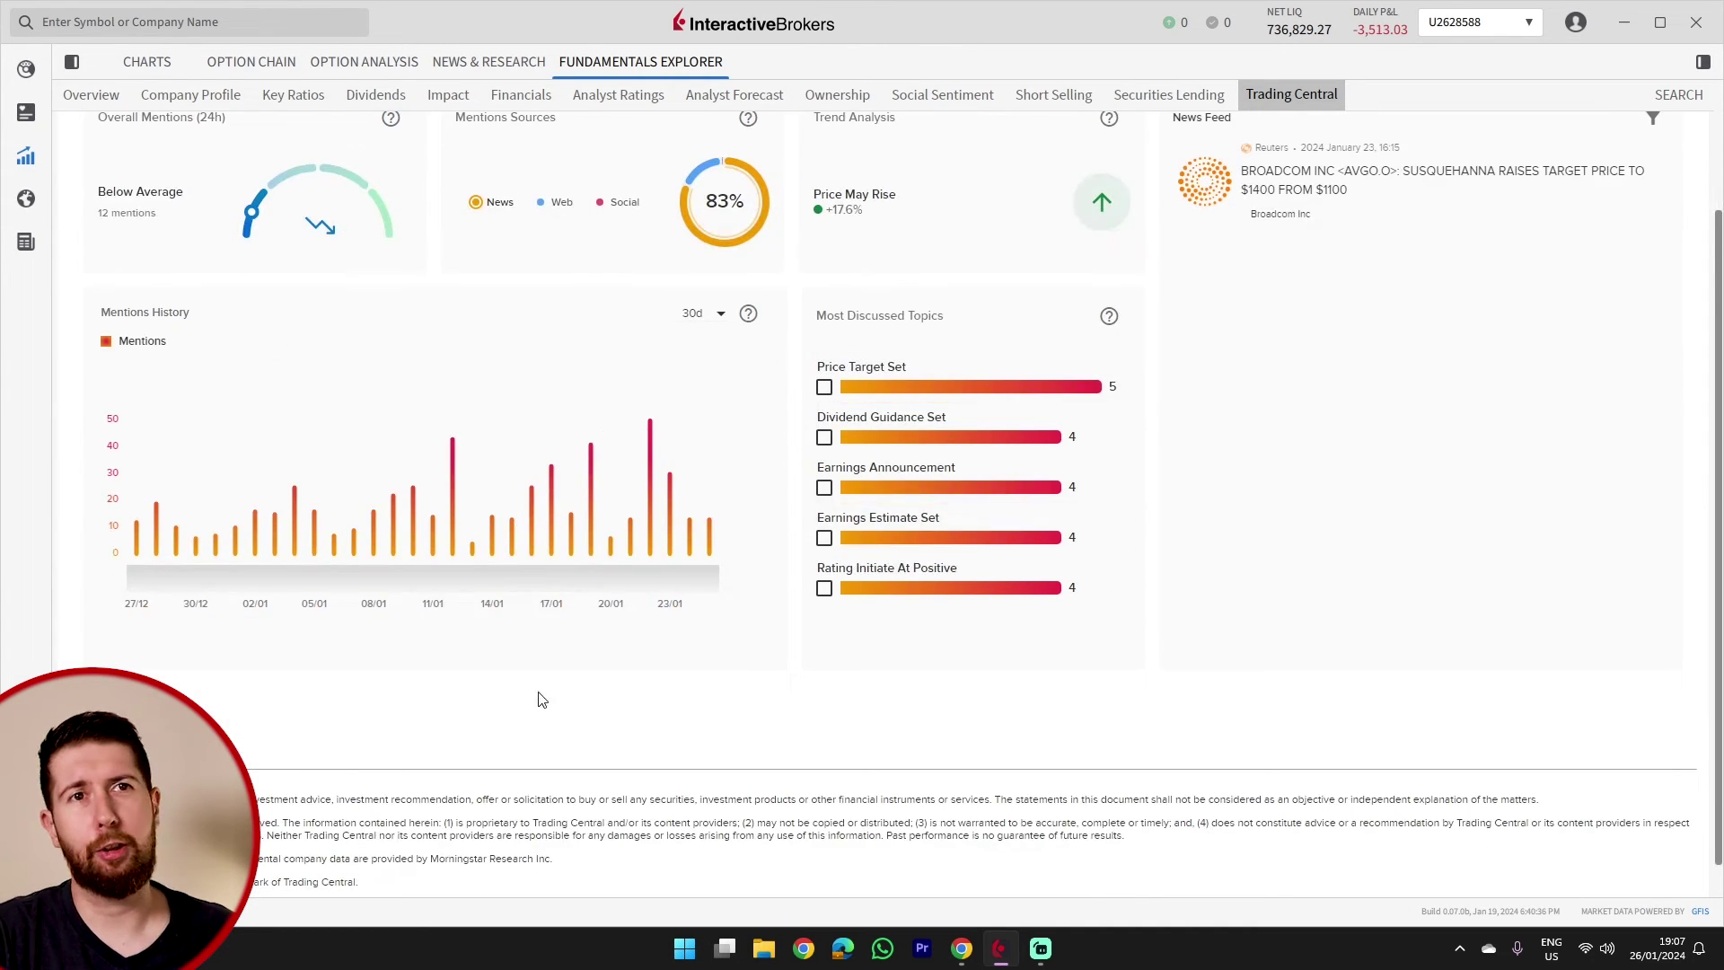
click(976, 100)
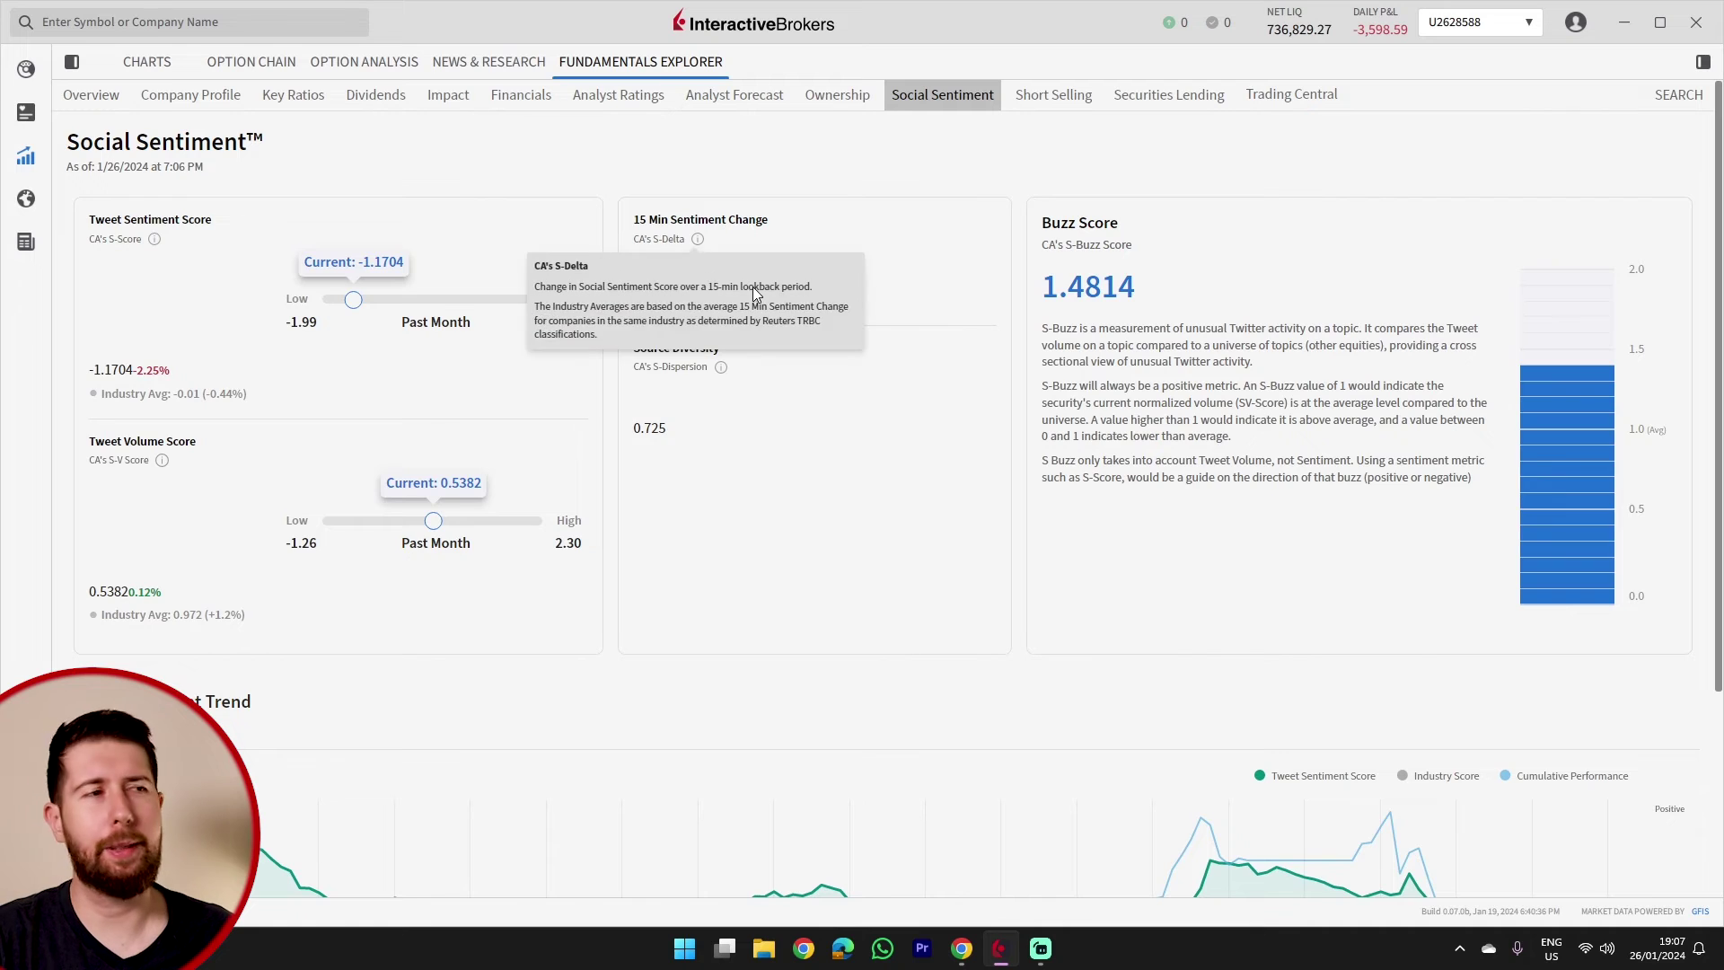
scroll(880, 366, down, 3)
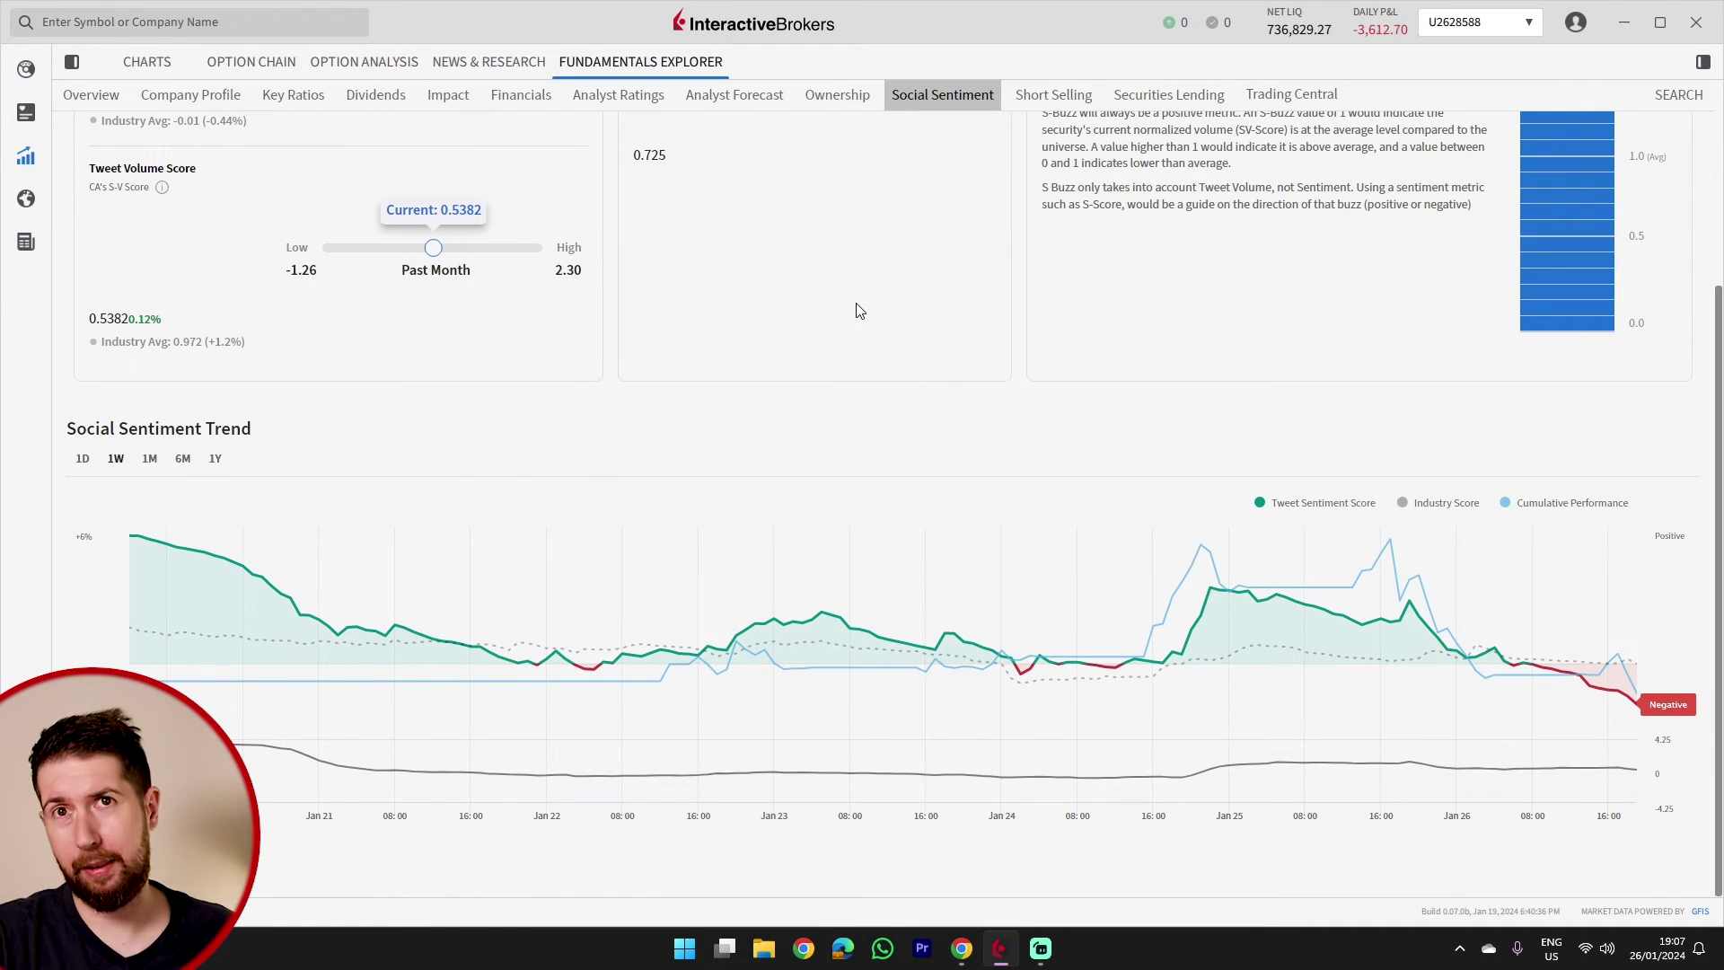
scroll(1181, 274, up, 3)
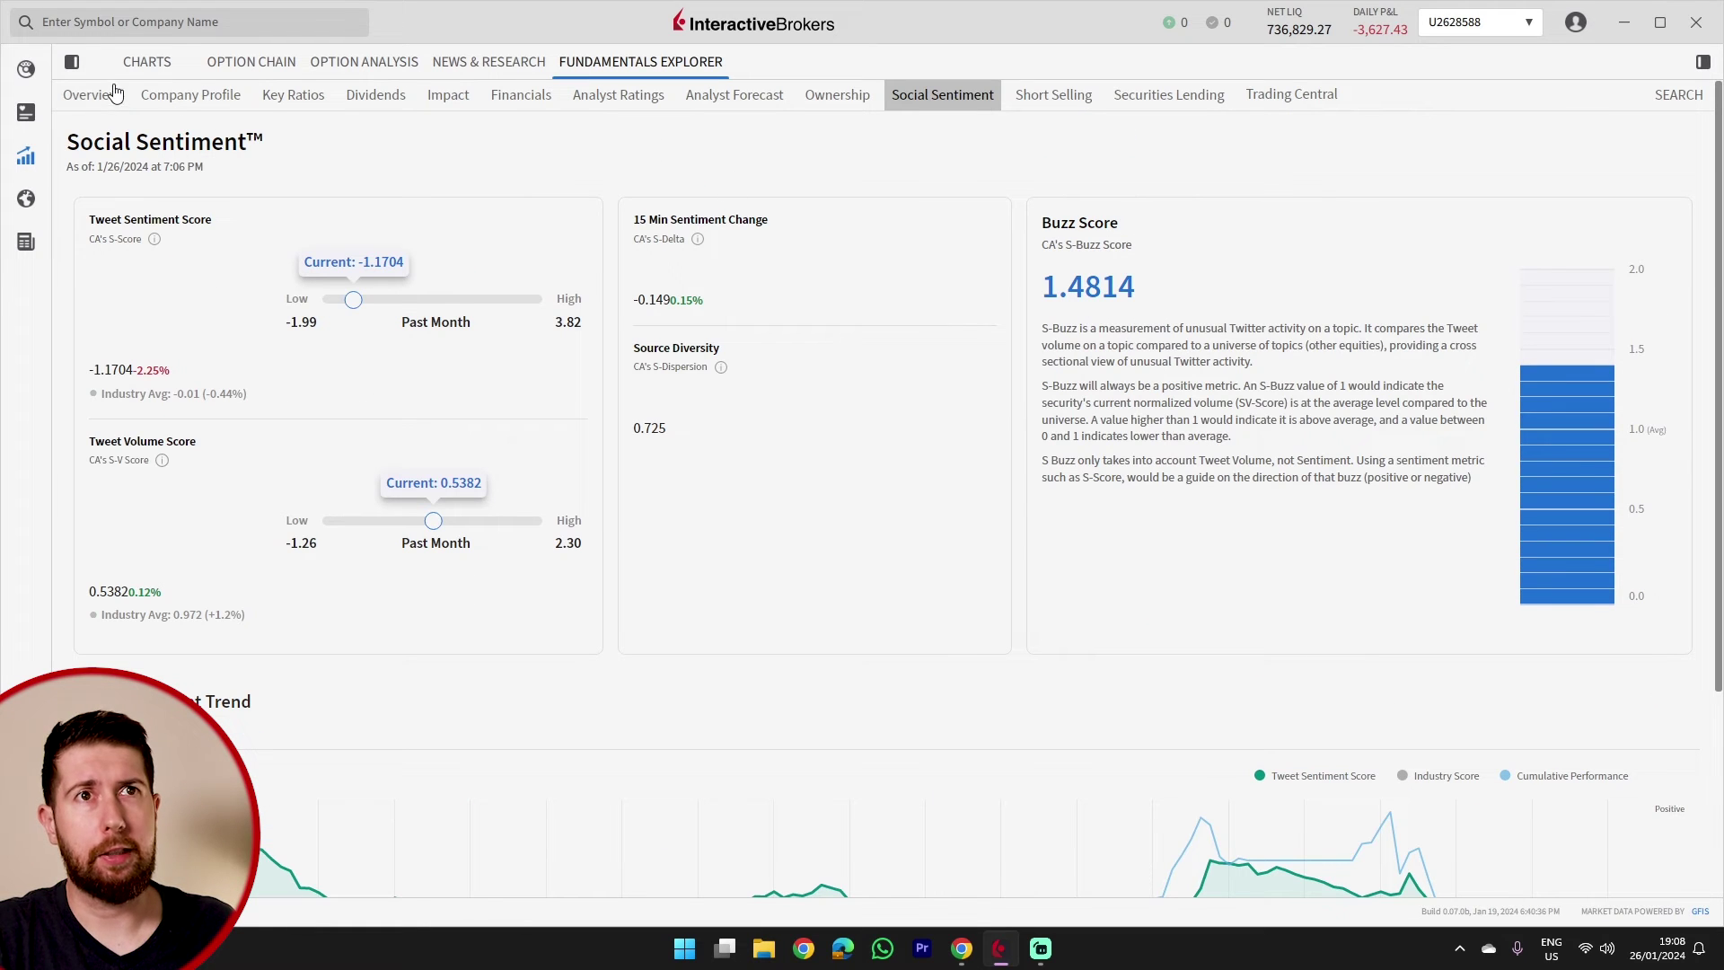
Step: Switch Portfolio to the bond account, view the Corning bond's details, then open News
click(26, 69)
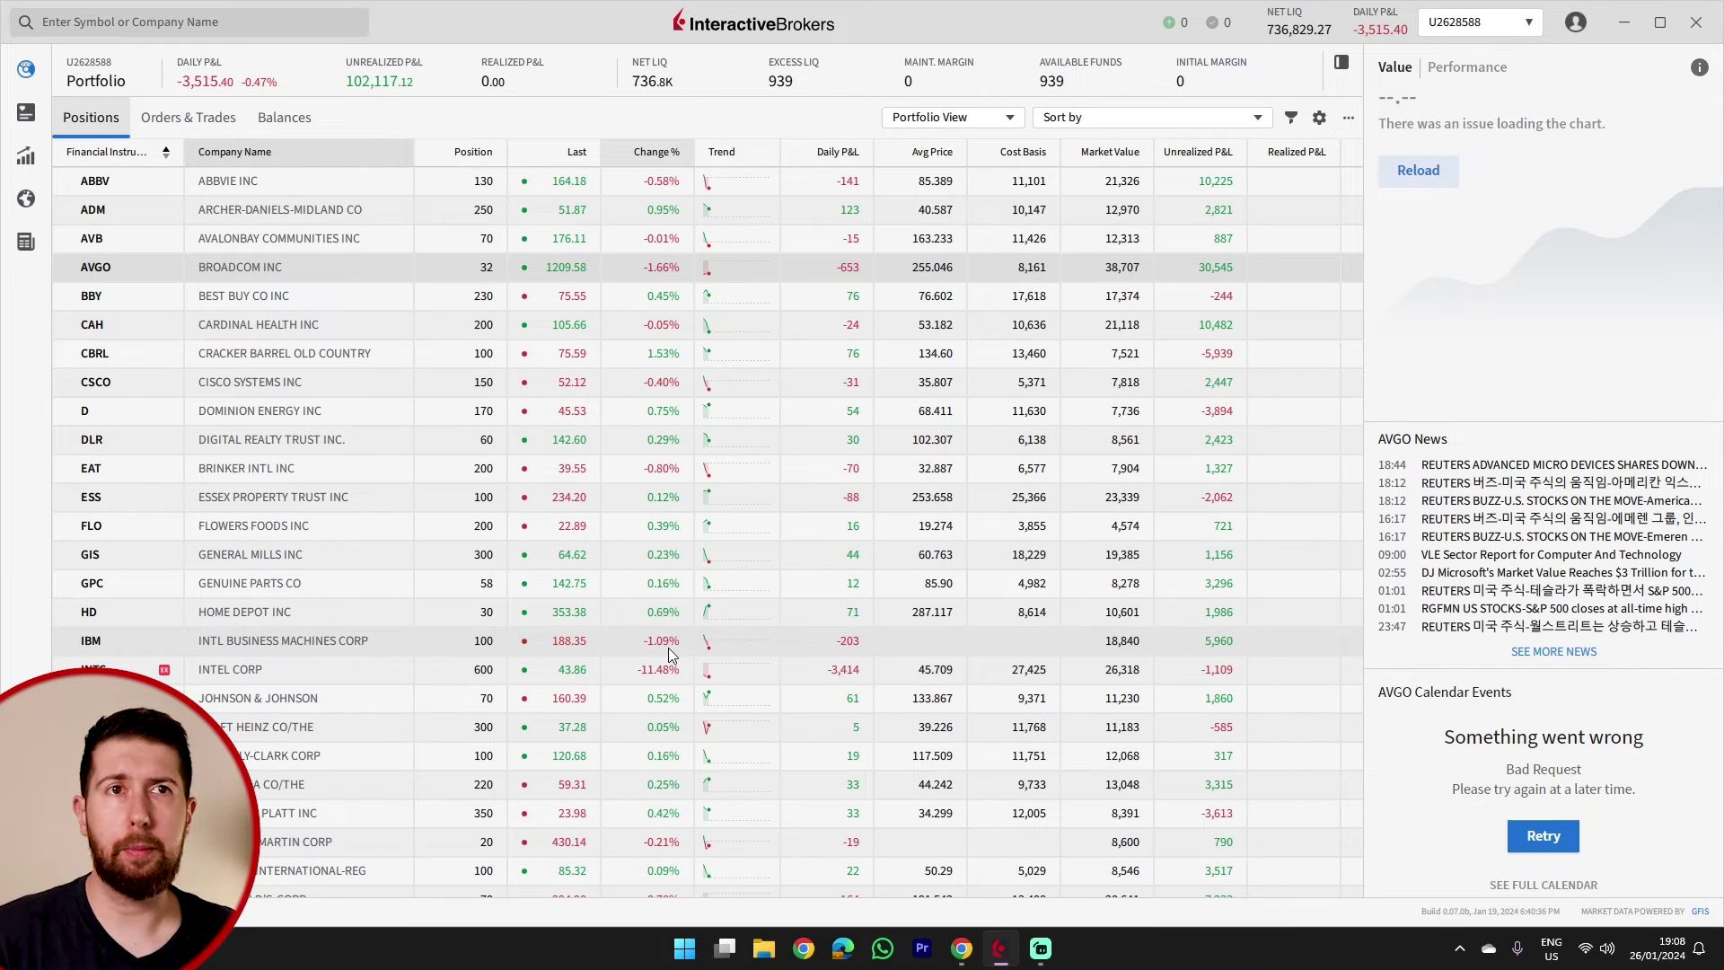
click(1506, 27)
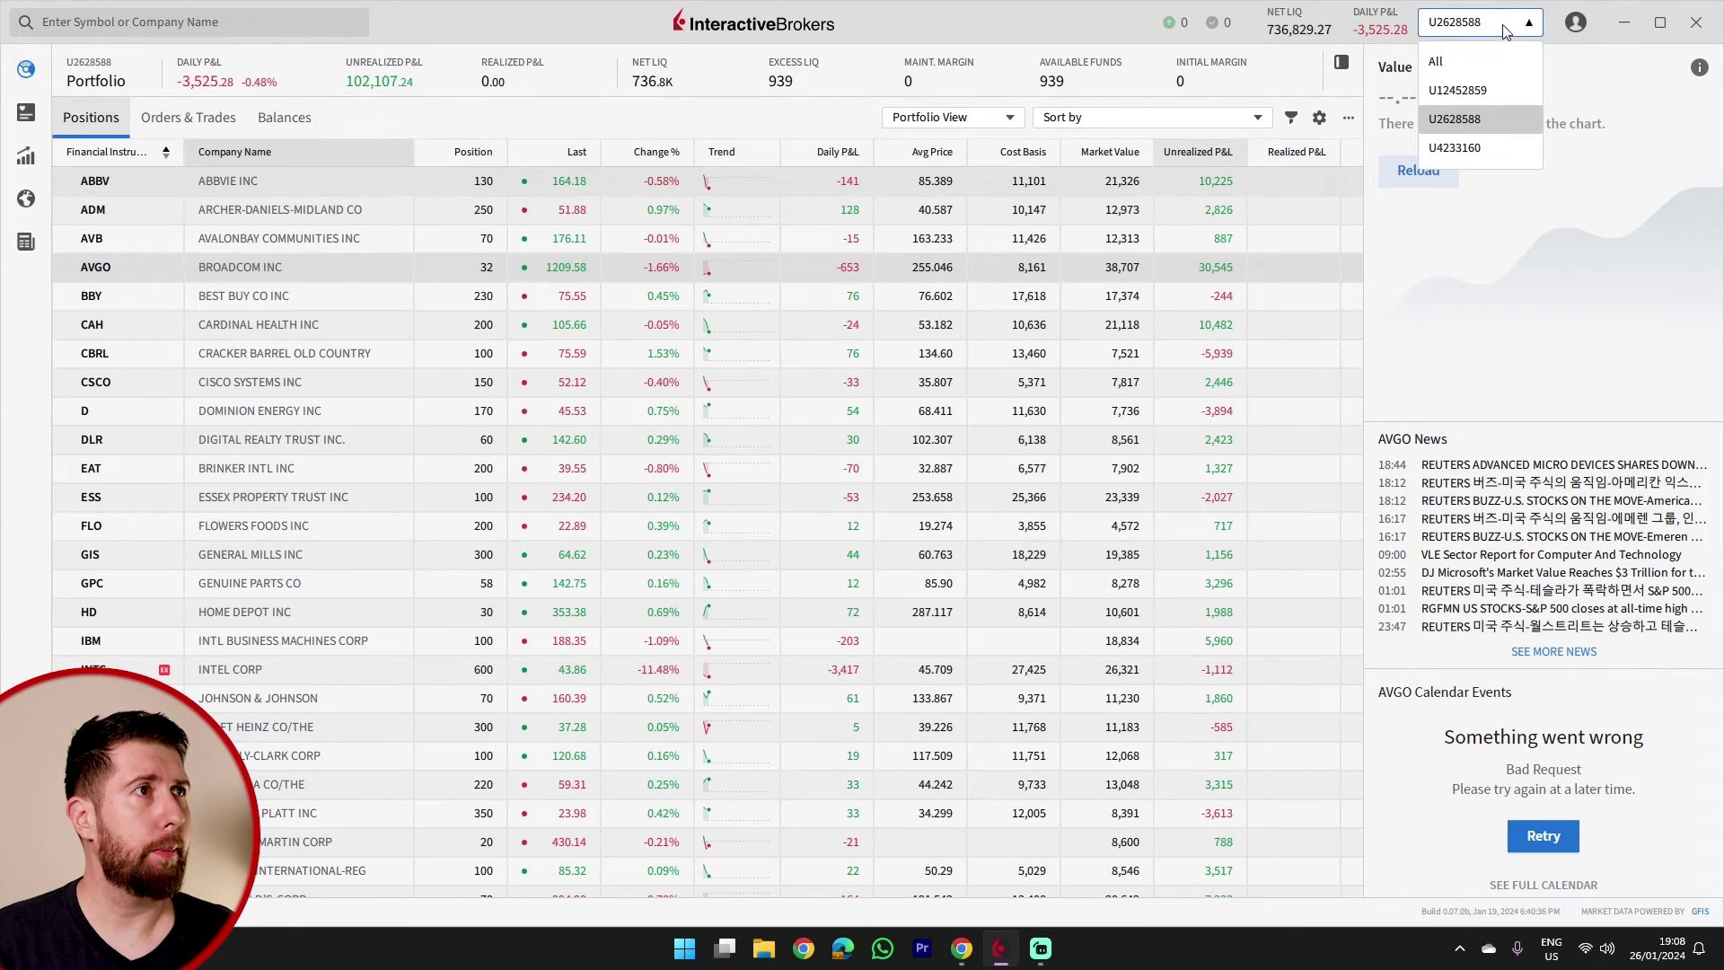
click(1483, 145)
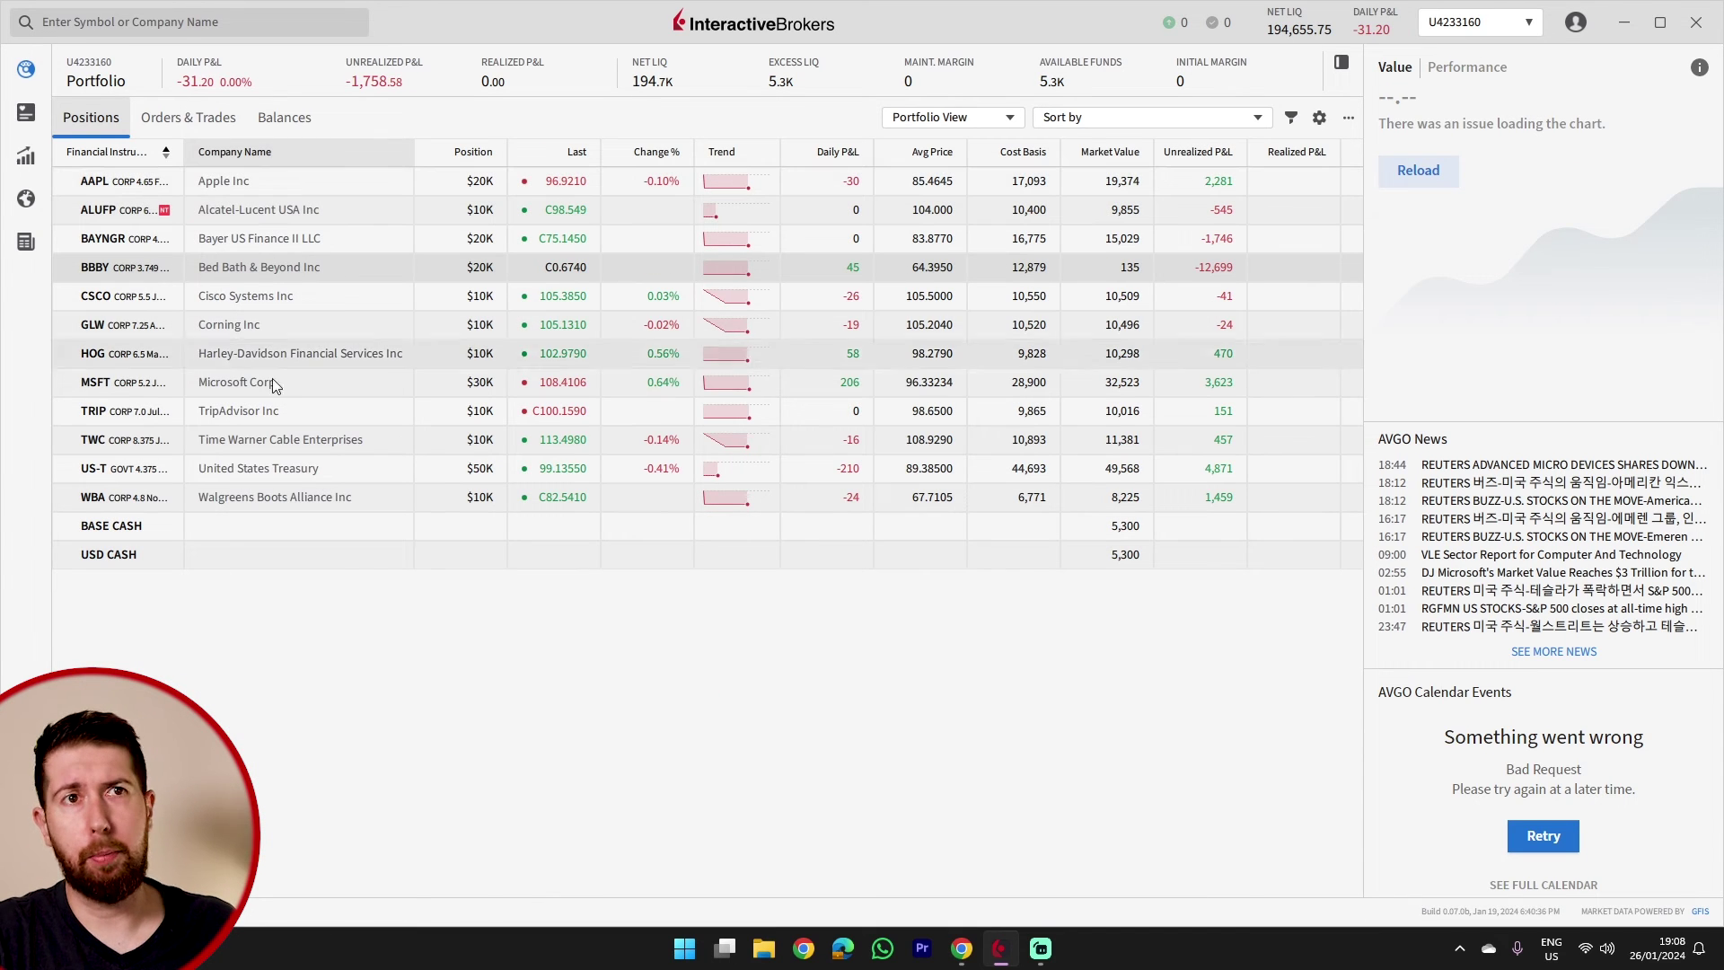
click(274, 338)
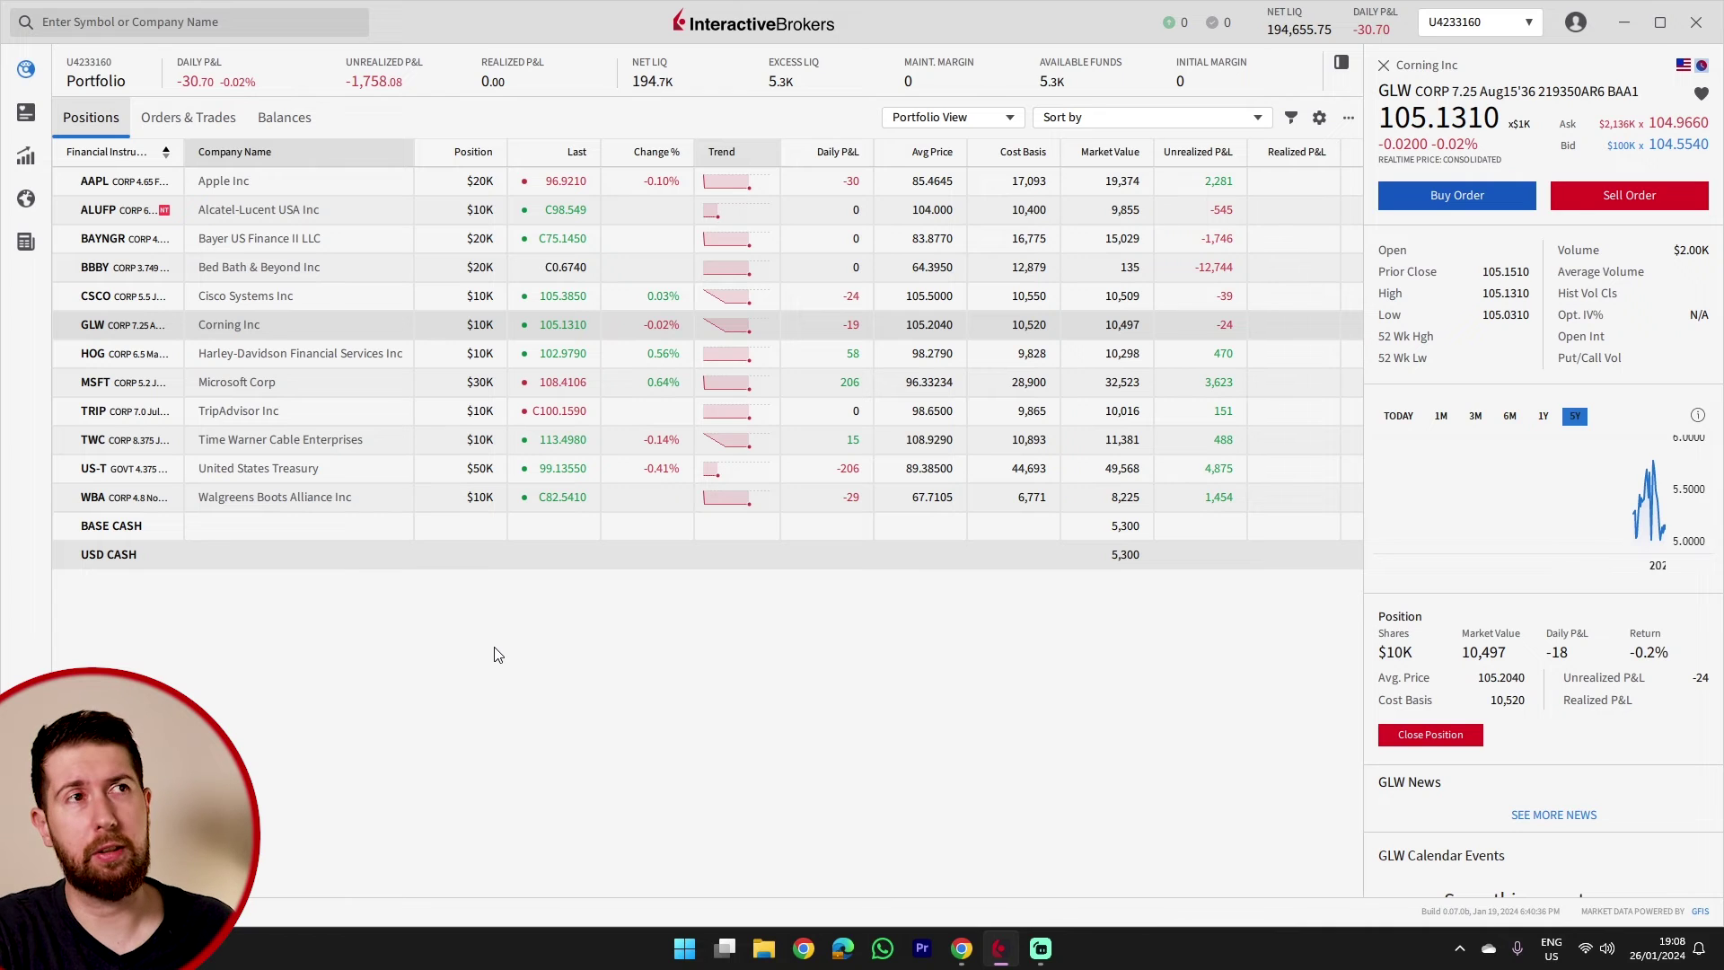
click(27, 239)
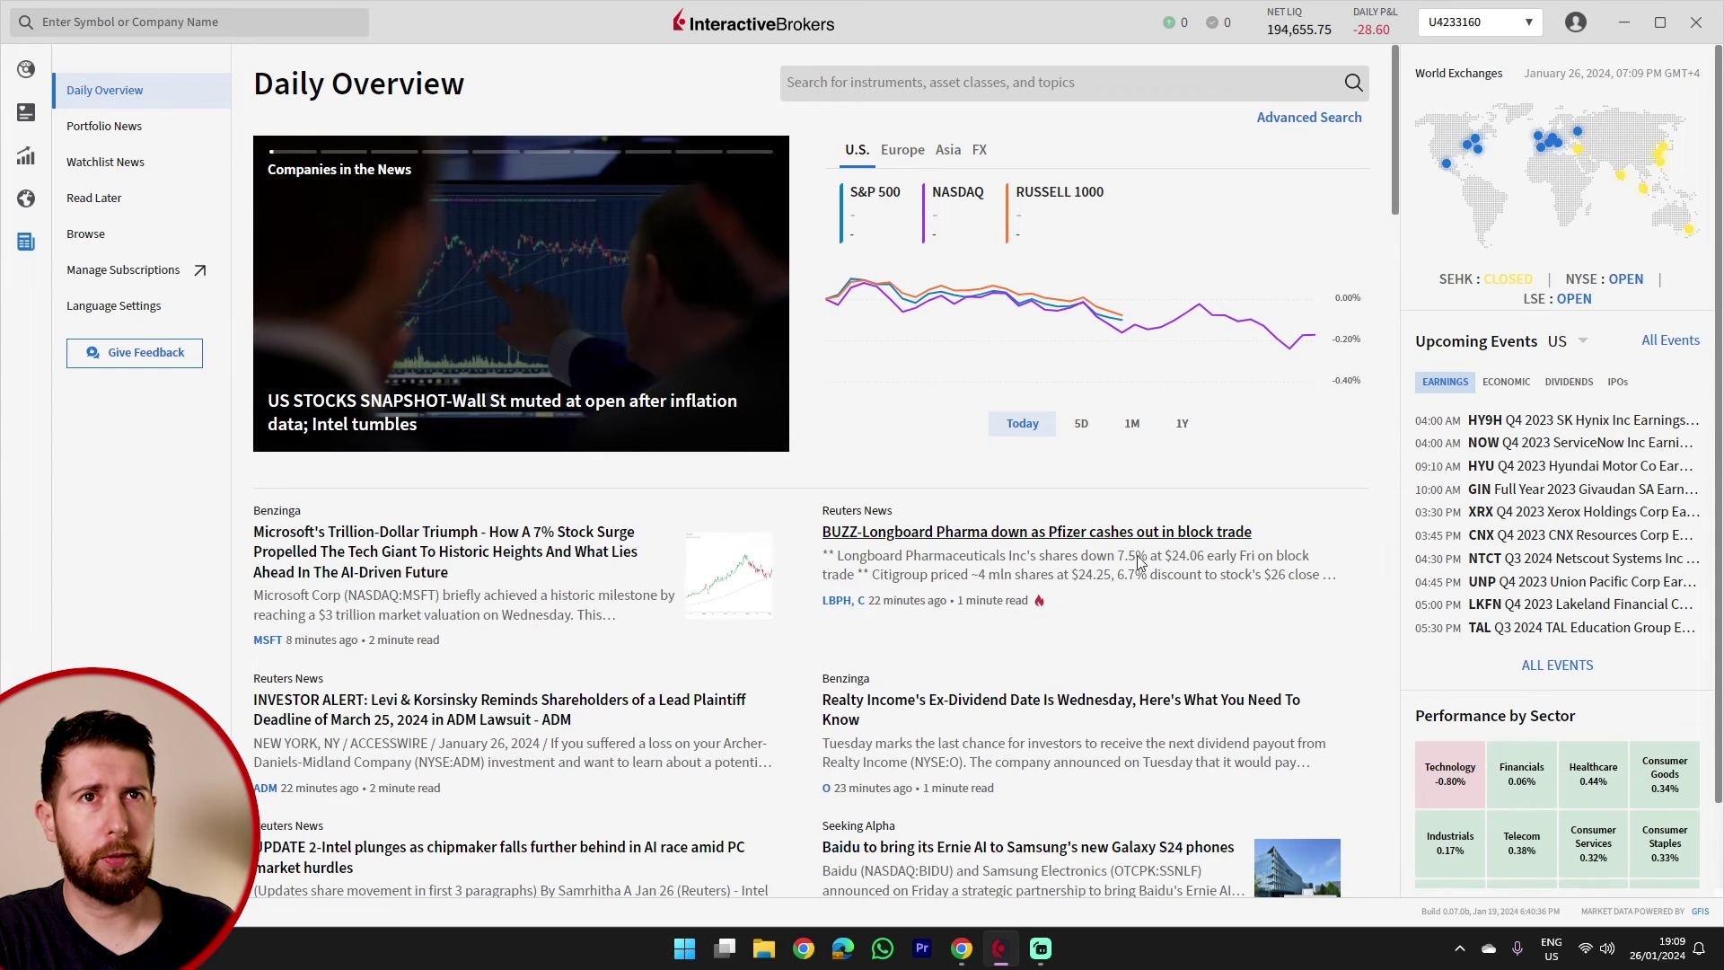
Step: Switch the News section from Daily Overview to Portfolio News
click(113, 126)
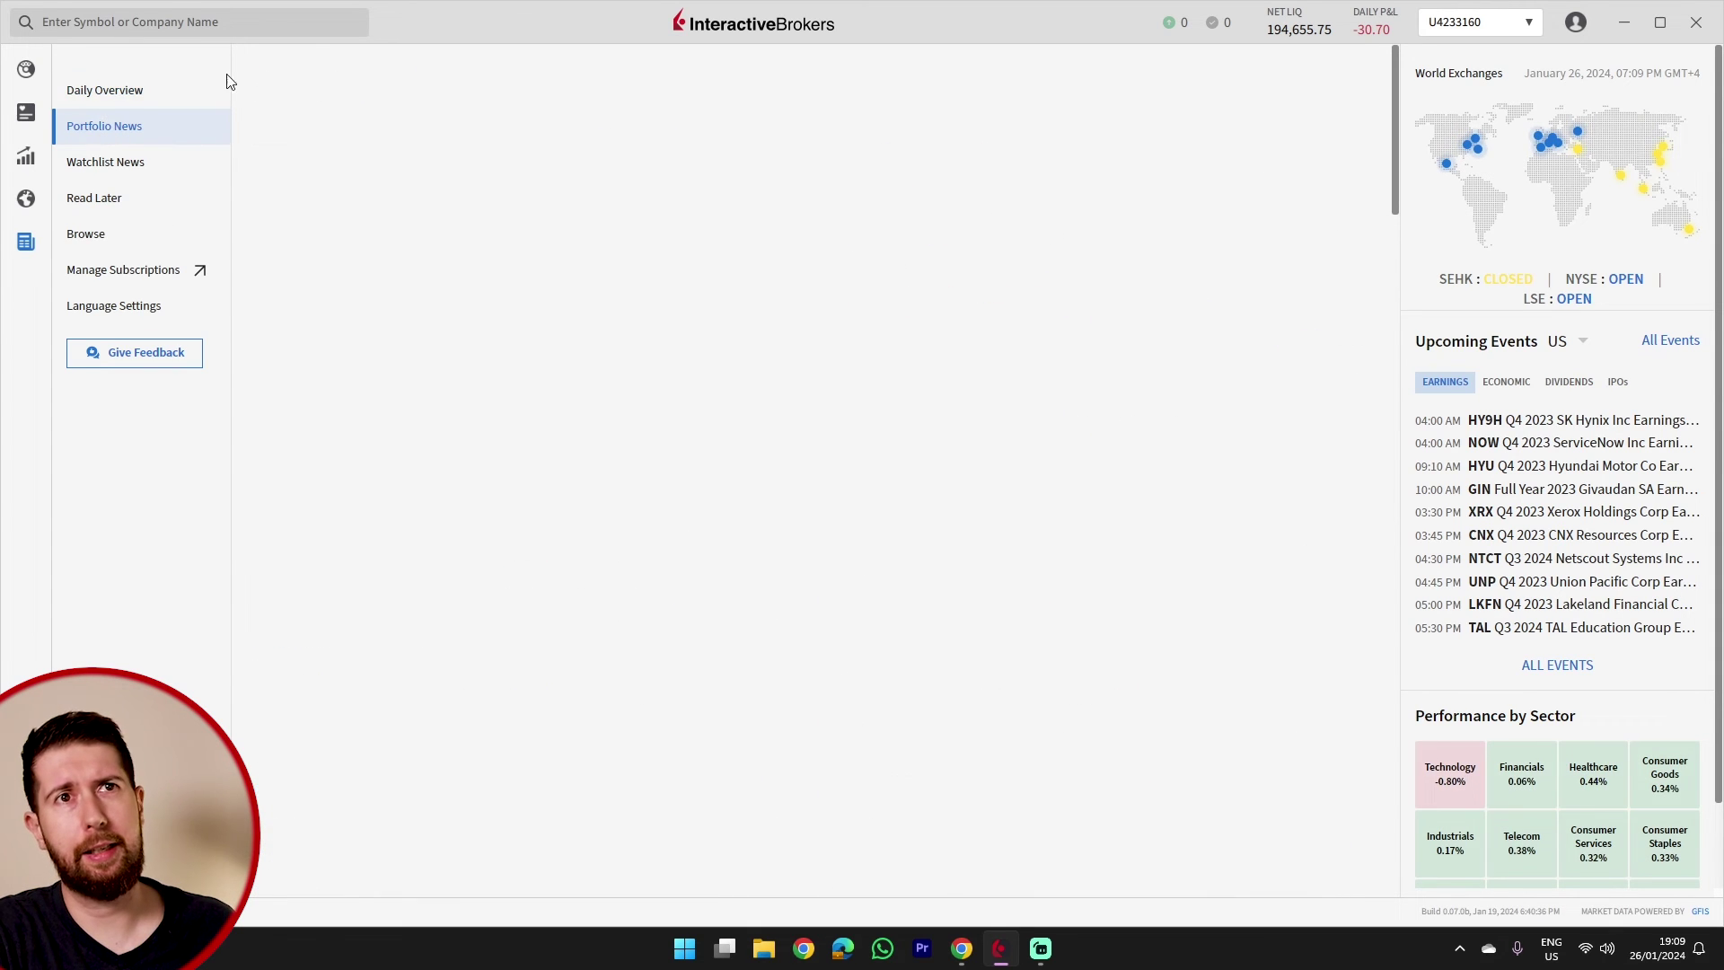